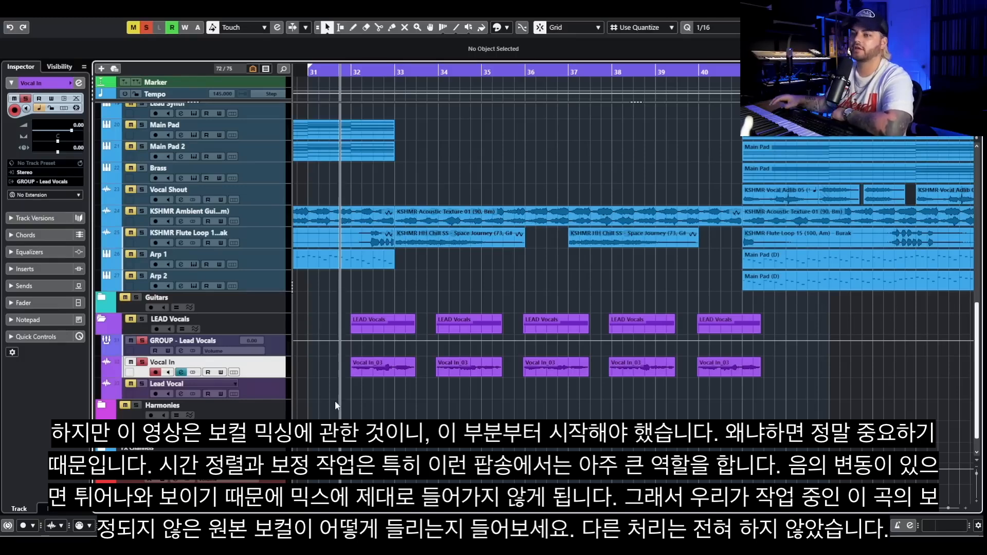
Step: Unsolo the Vocal In track and play the raw vocal with the full mix from bar 31
click(141, 363)
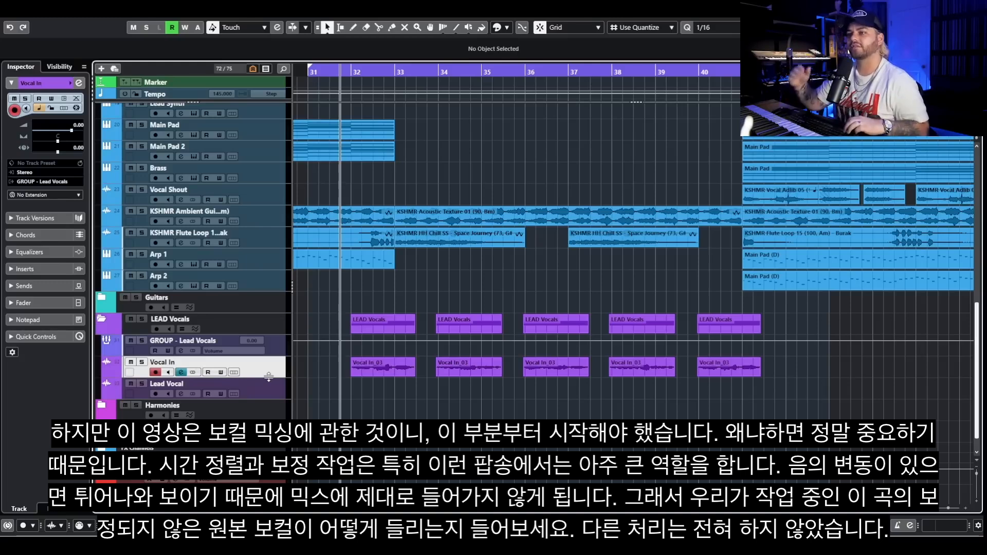
scroll(508, 366, down, 1)
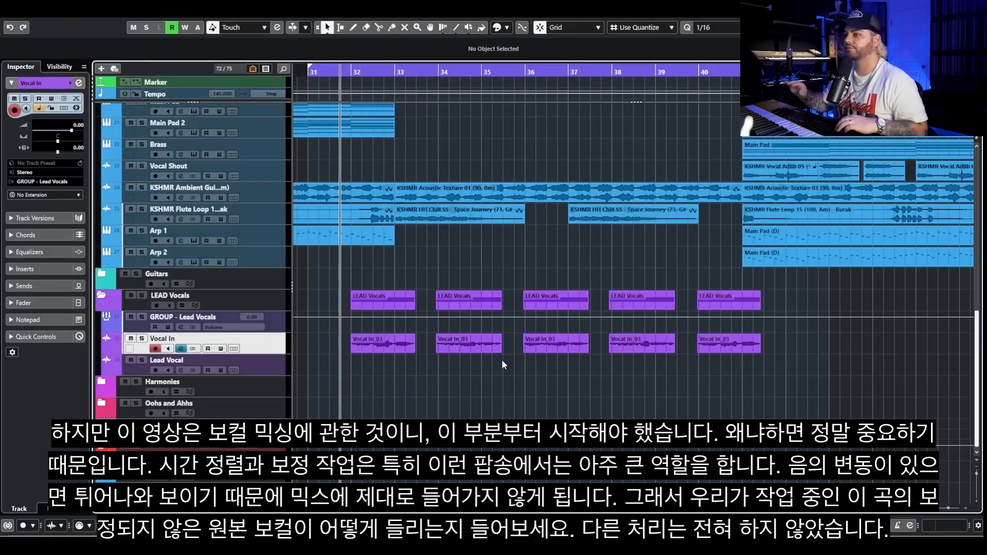
key(space)
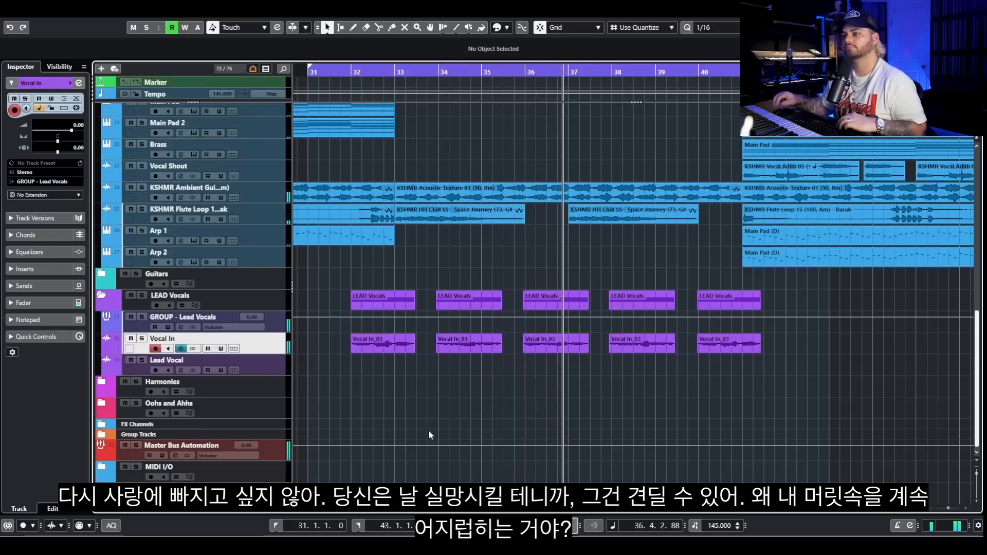
key(space)
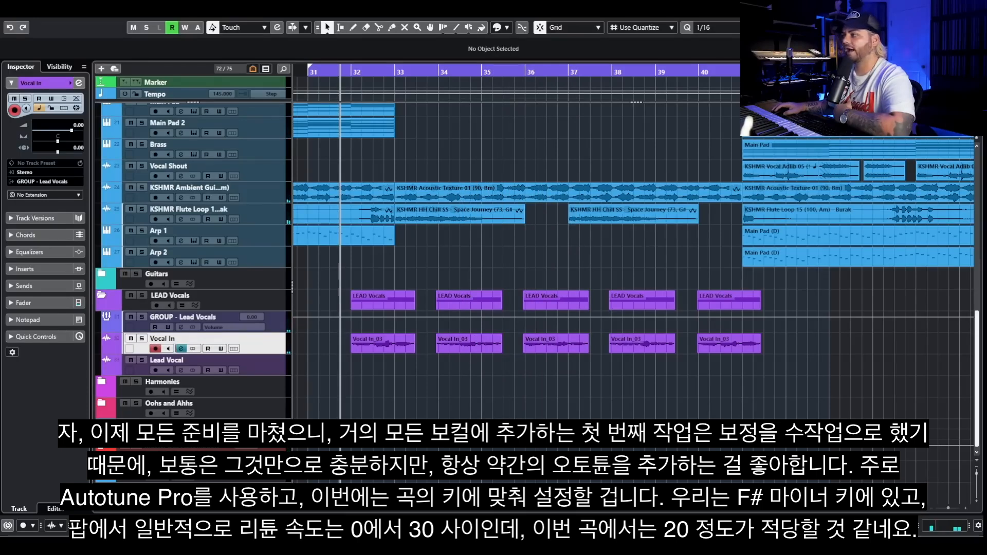
Step: Insert Auto-Tune Pro in the first insert slot of the Vocal In channel and move its window into view
click(181, 348)
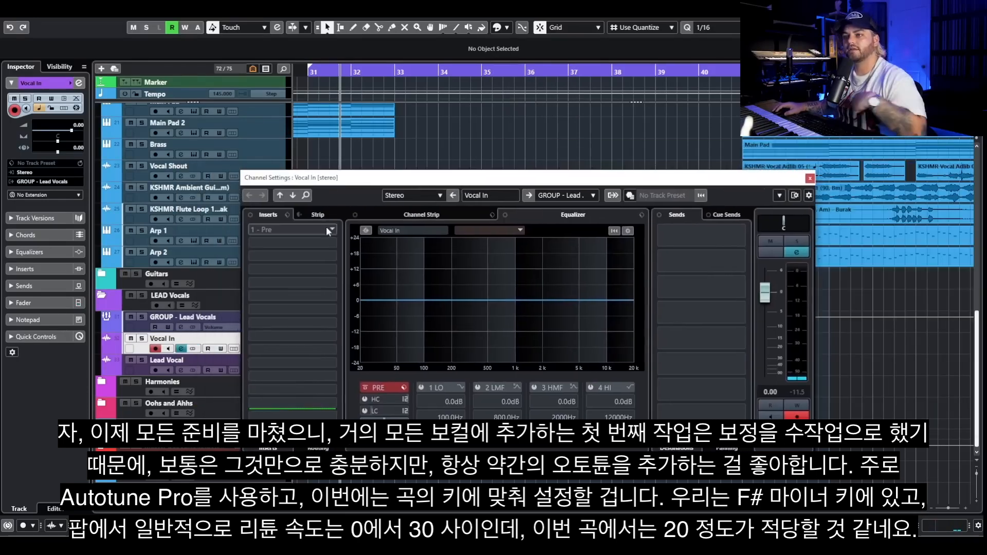
click(313, 228)
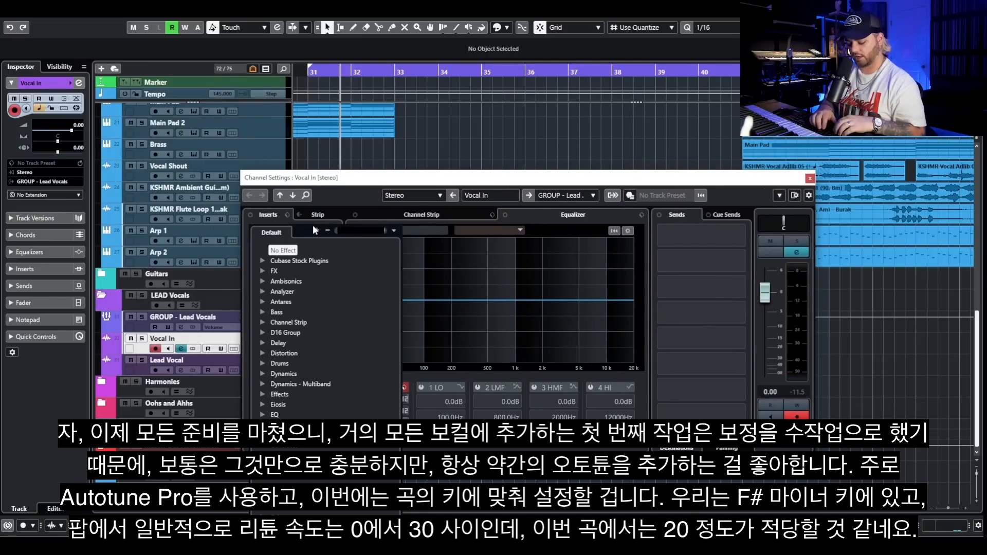
text(auto)
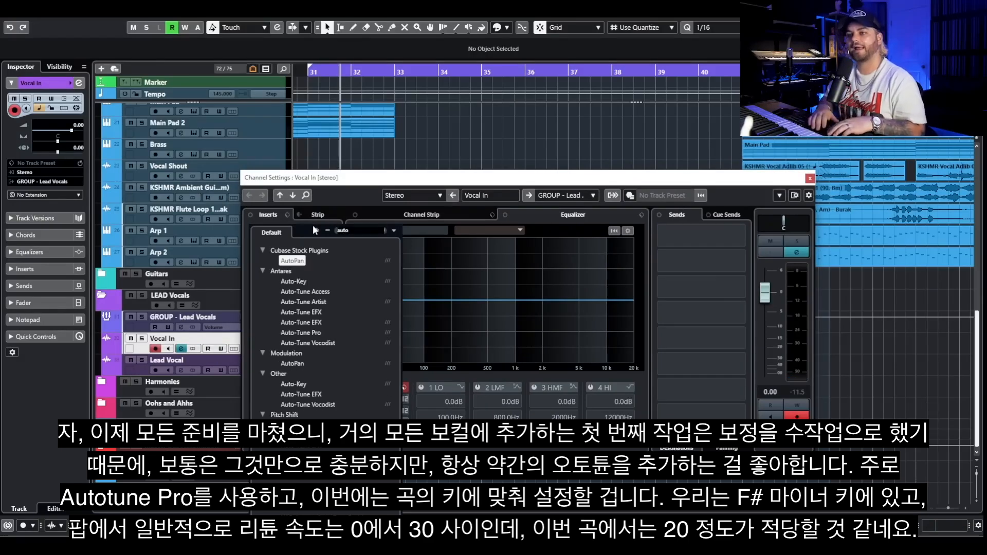
text(tune)
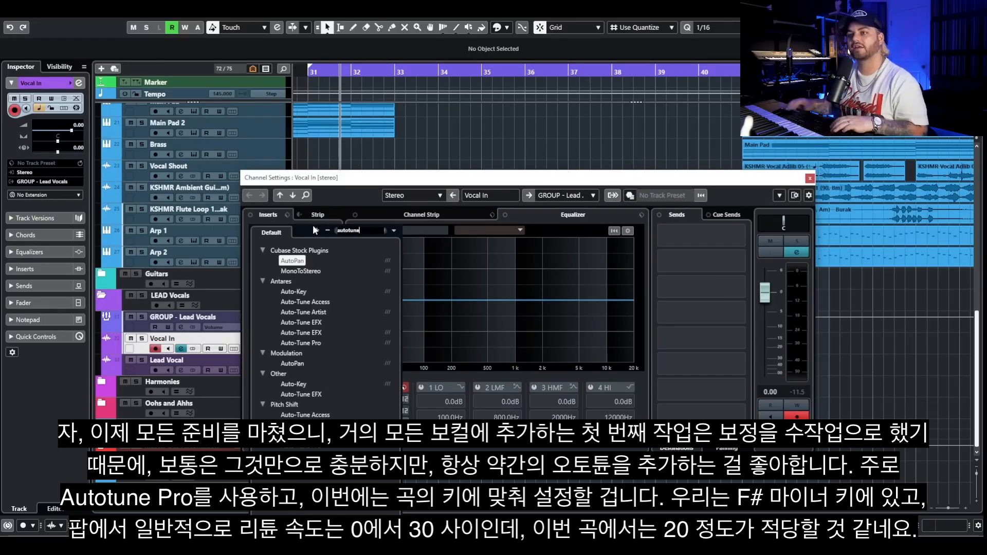
click(292, 343)
drag(986, 105, 477, 138)
Step: Set Auto-Tune Pro to the F# Minor scale with Humanize at 15, and close the plugin window
click(348, 185)
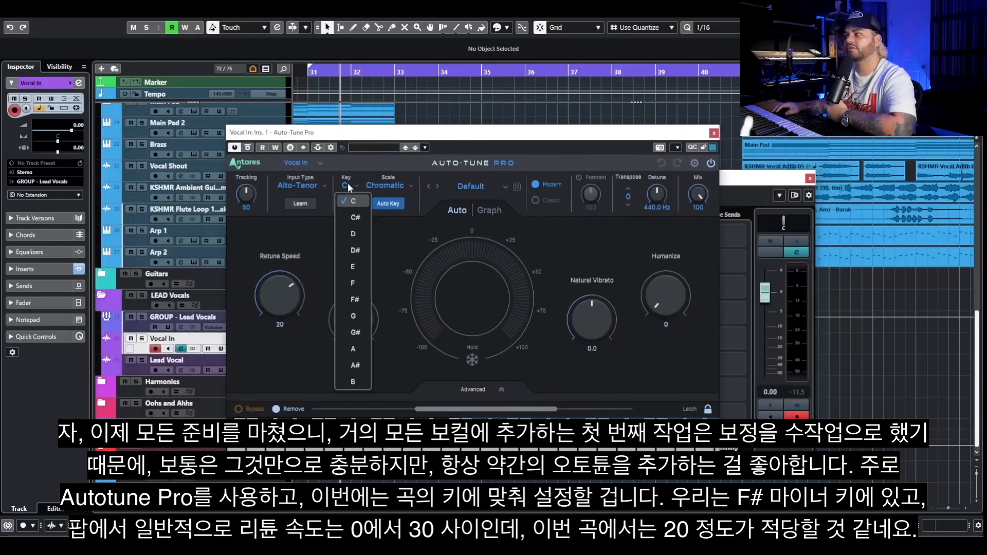
click(355, 300)
click(388, 185)
click(394, 171)
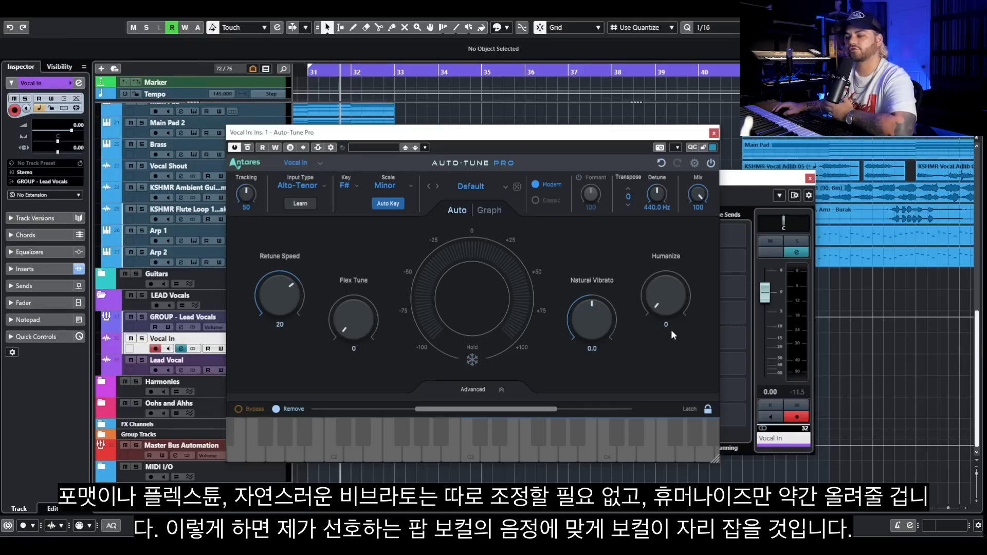
drag(684, 307, 685, 299)
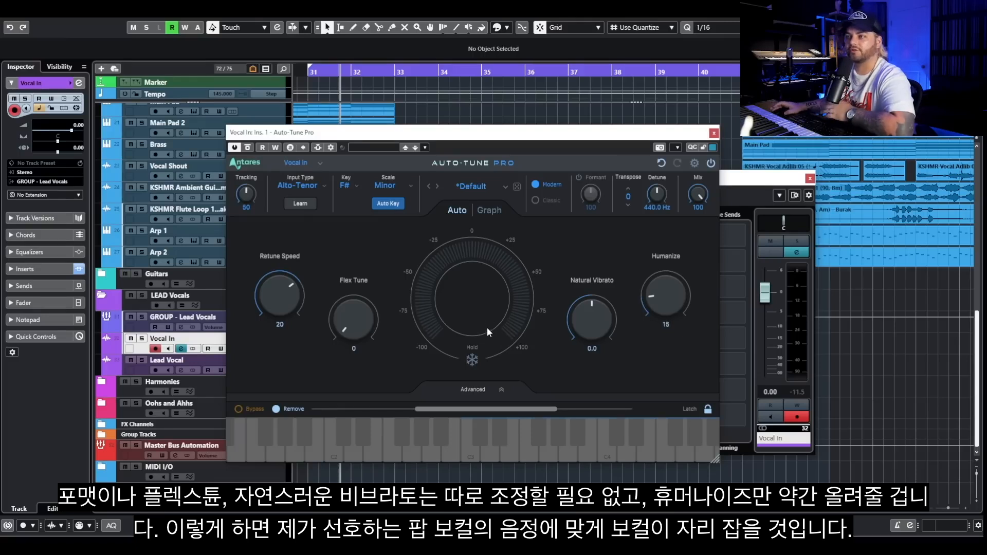
click(714, 134)
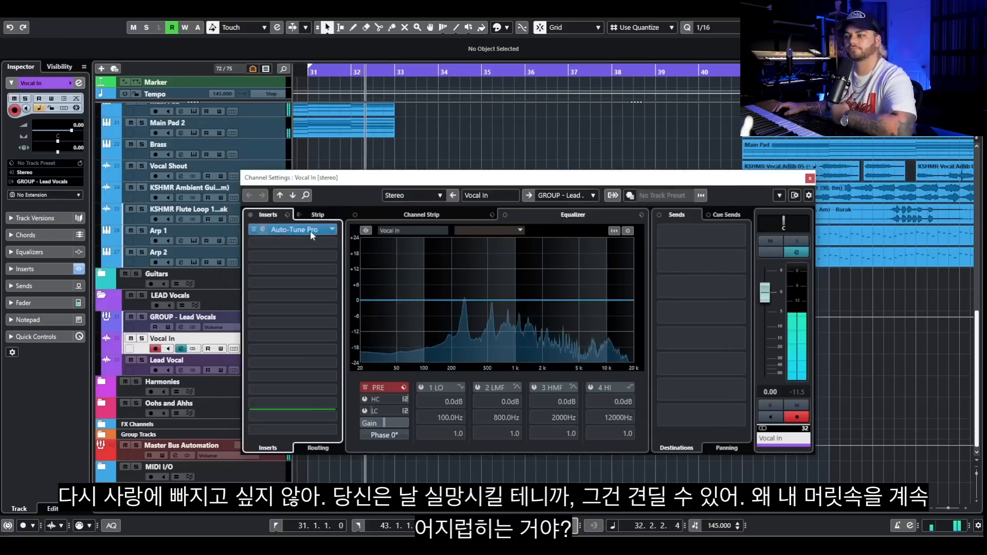
Step: Listen to the tuned vocal in the mix while watching Auto-Tune Pro's pitch correction display
click(310, 230)
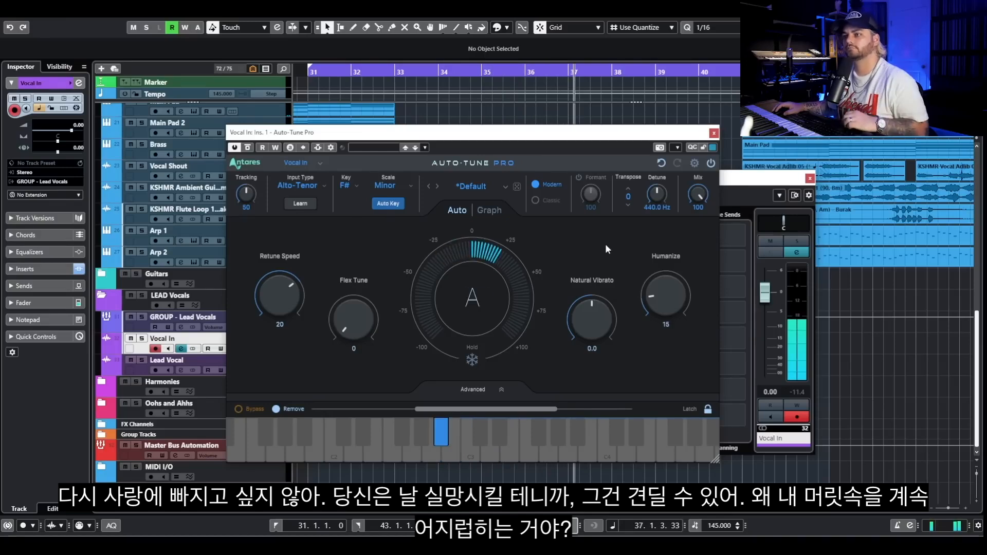
key(space)
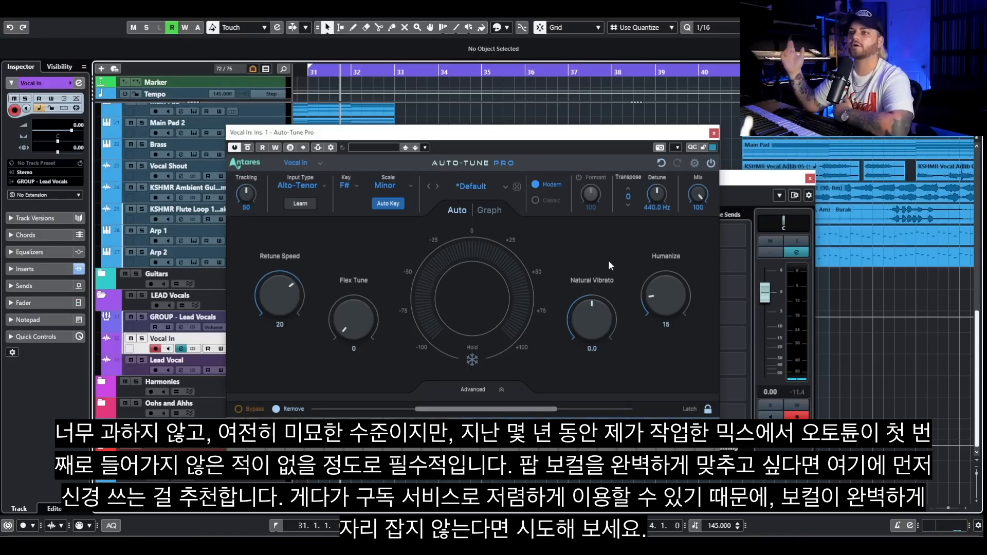
click(715, 132)
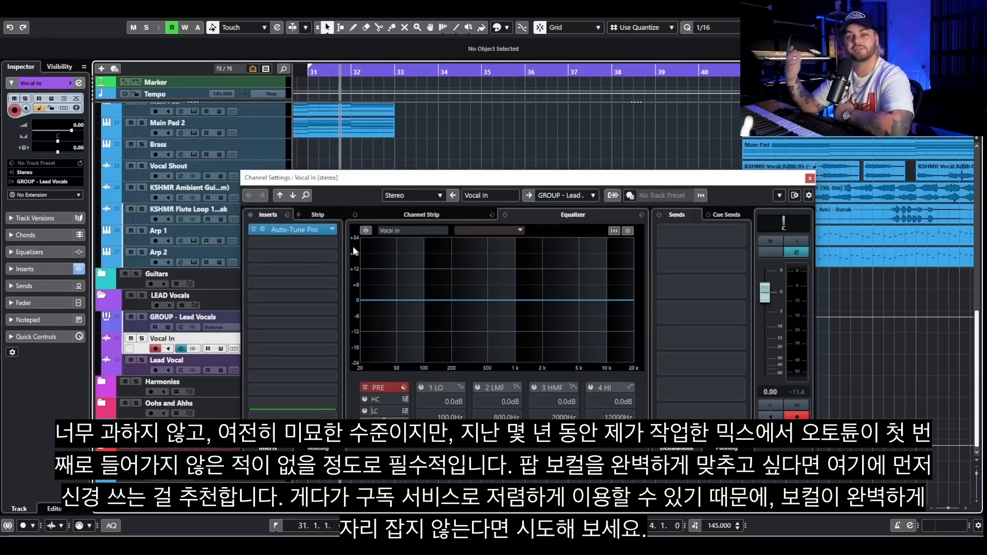
Step: Insert Virtual Mix Rack in the second insert slot of the Vocal In channel
click(289, 246)
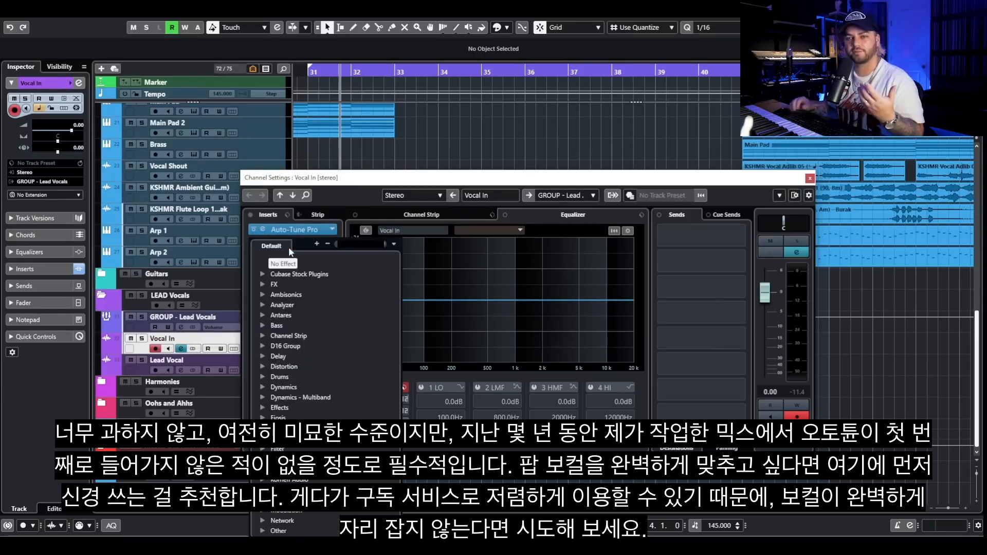
text(virtual)
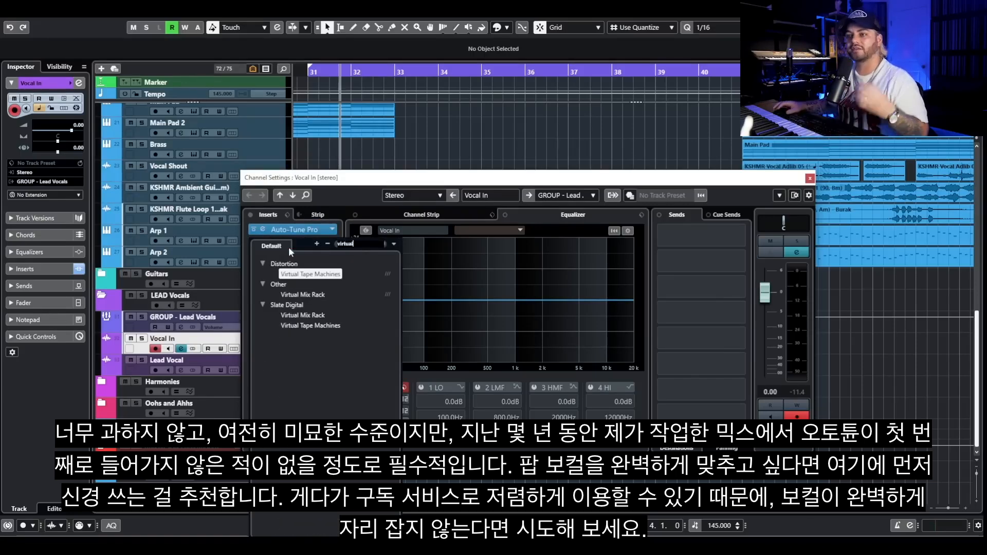
click(303, 294)
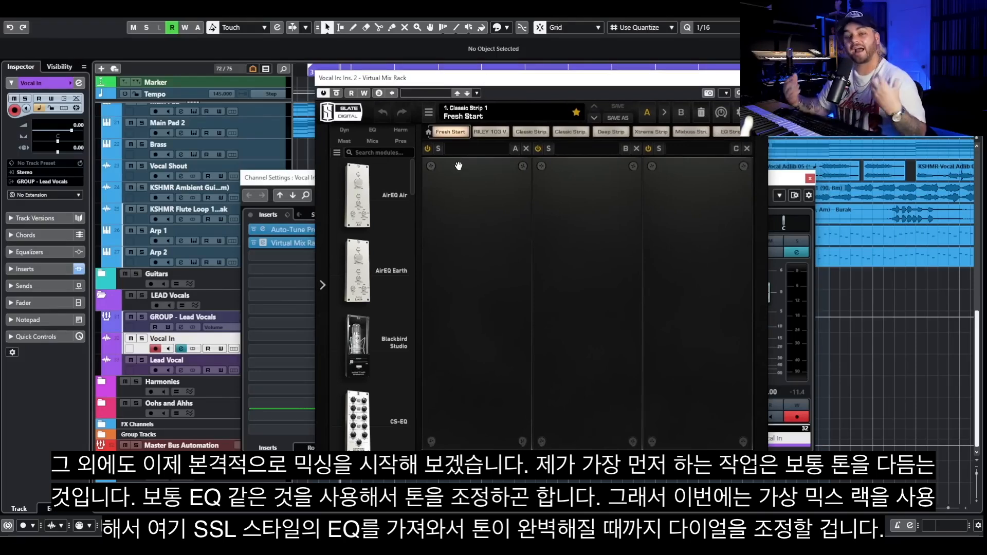
Step: Load the FG-S EQ module into the first rack slot of Virtual Mix Rack
scroll(362, 298, down, 5)
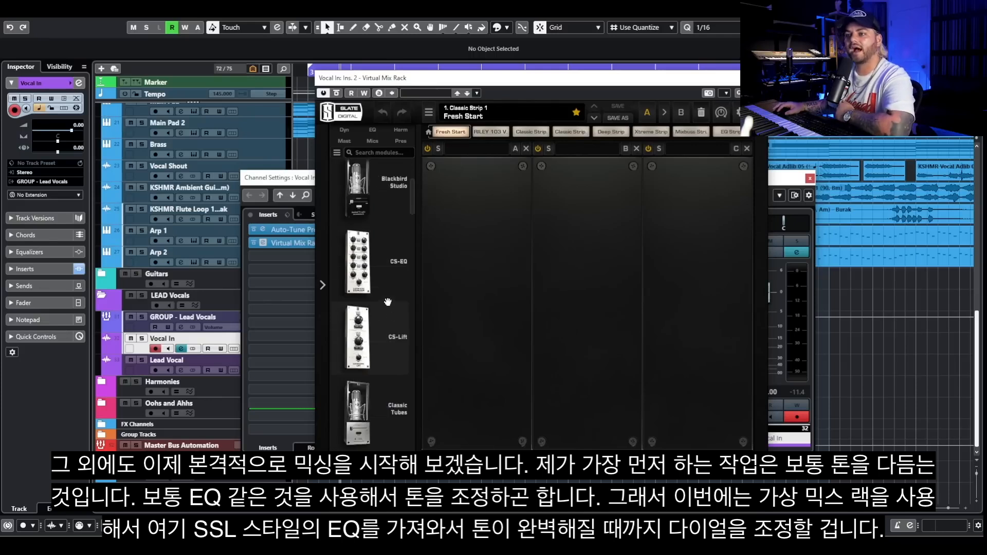
scroll(363, 313, down, 8)
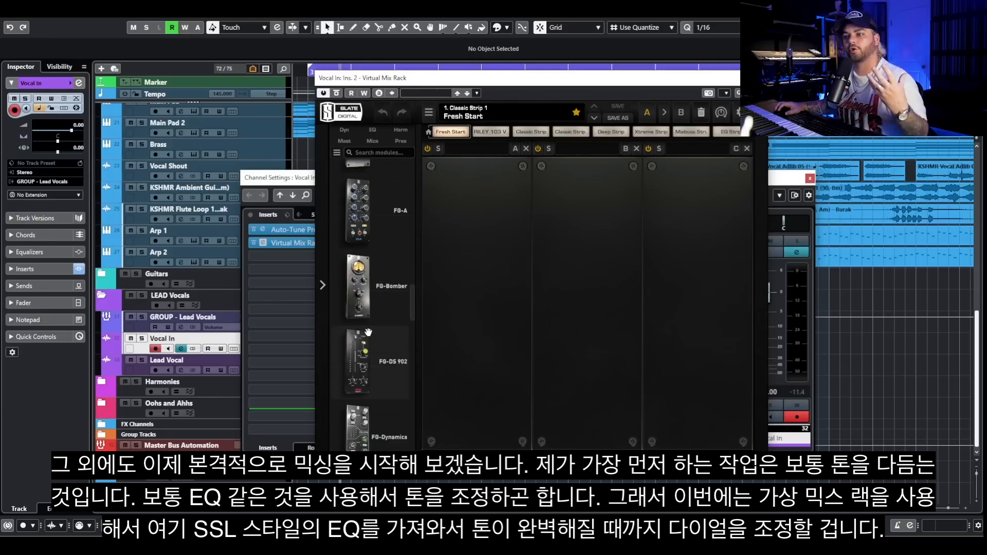
scroll(368, 334, down, 3)
drag(370, 303, 520, 290)
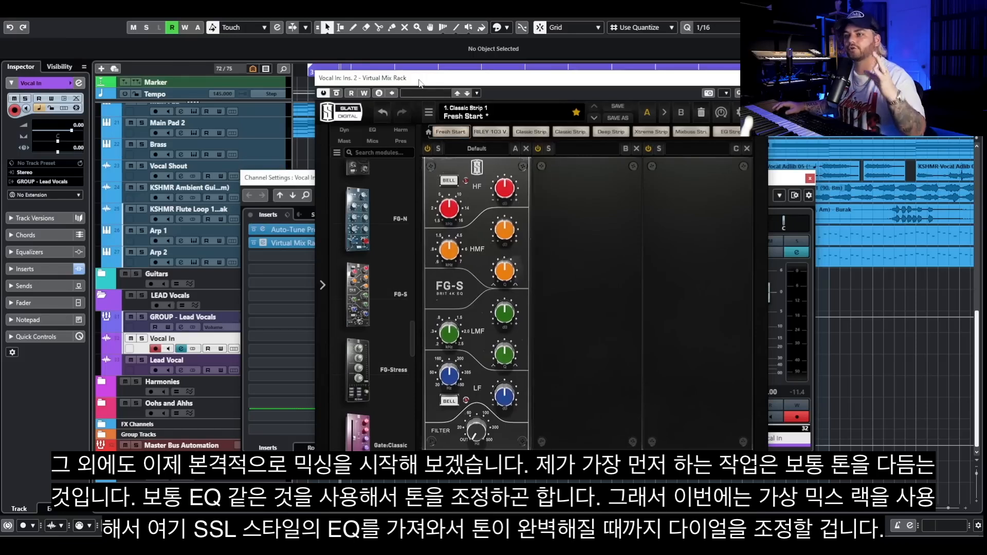
Step: Raise the FG-S high-pass filter, and boost the LF band in bell mode at 312 Hz during playback
mouse_move(506, 300)
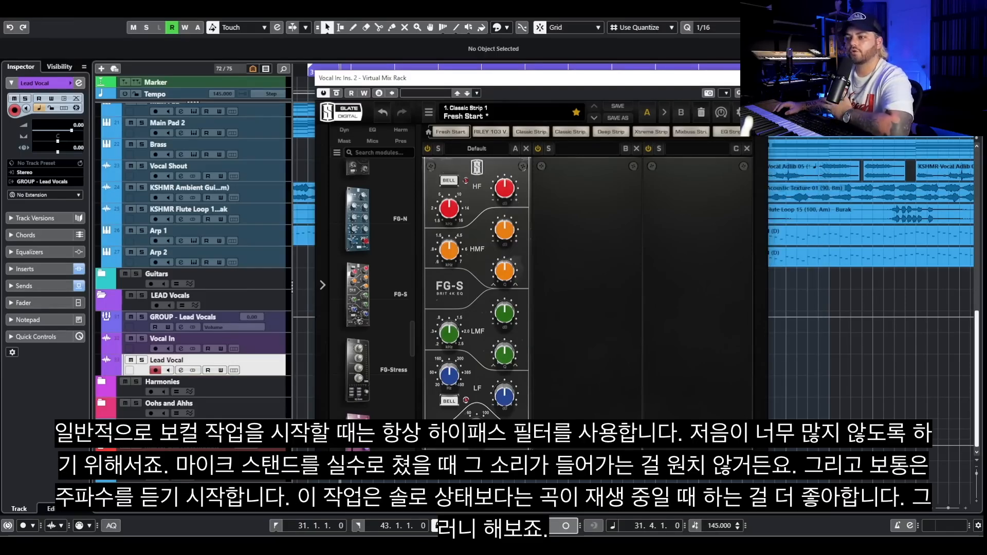
drag(477, 430, 496, 389)
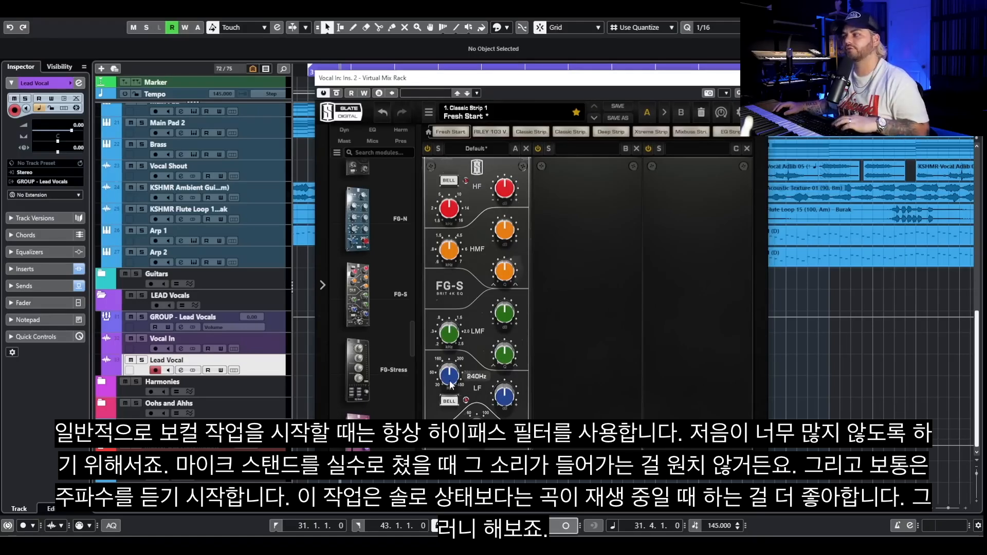
key(space)
drag(515, 393, 517, 393)
click(450, 401)
drag(451, 379, 459, 376)
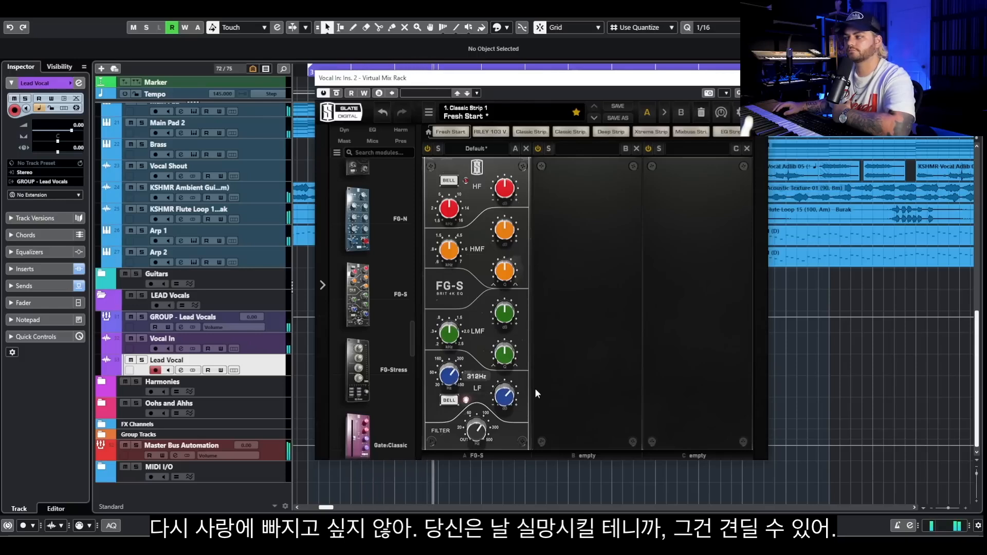
Step: Turn the LF bell band's boost into a slight cut and set its frequency a little below 312 Hz
drag(517, 393, 499, 408)
key(space)
mouse_move(446, 380)
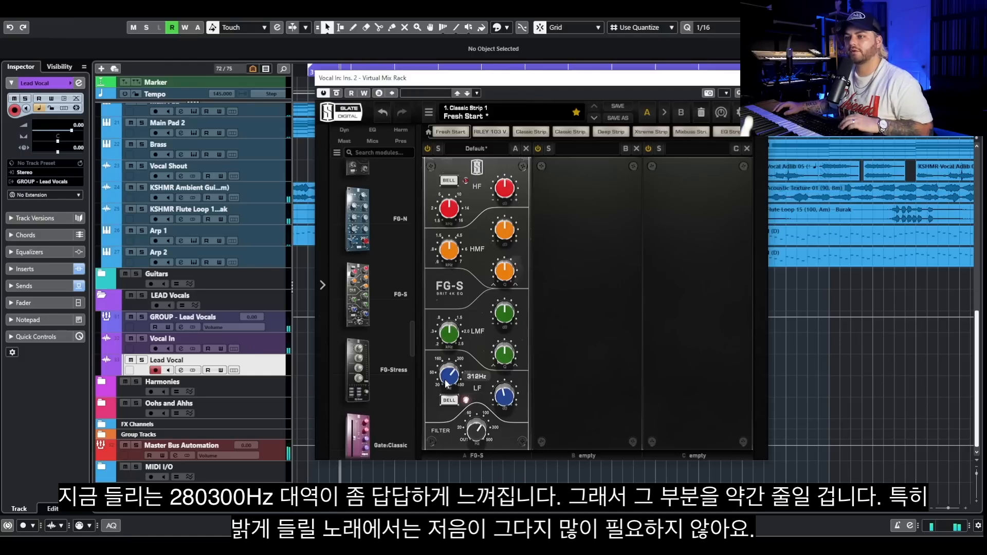
drag(446, 383, 444, 386)
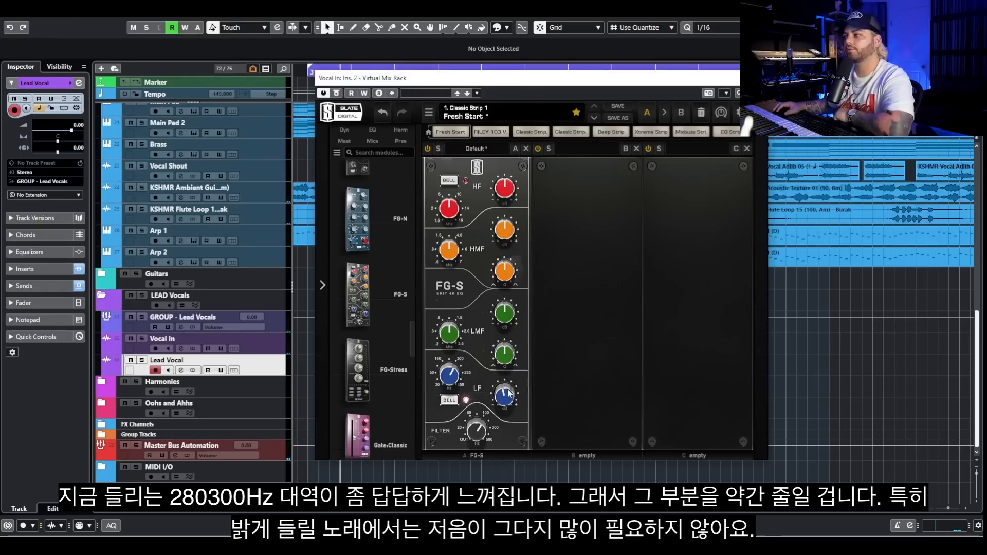
drag(507, 394, 505, 392)
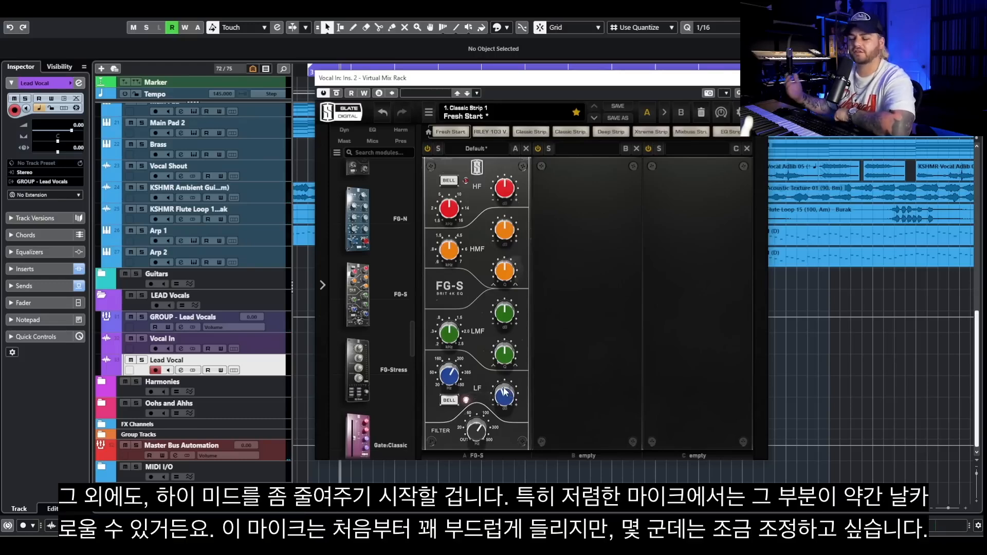
Step: Set the FG-S LMF band to a narrow-Q cut of -1.18 dB at about 2.4 kHz
drag(451, 339, 459, 328)
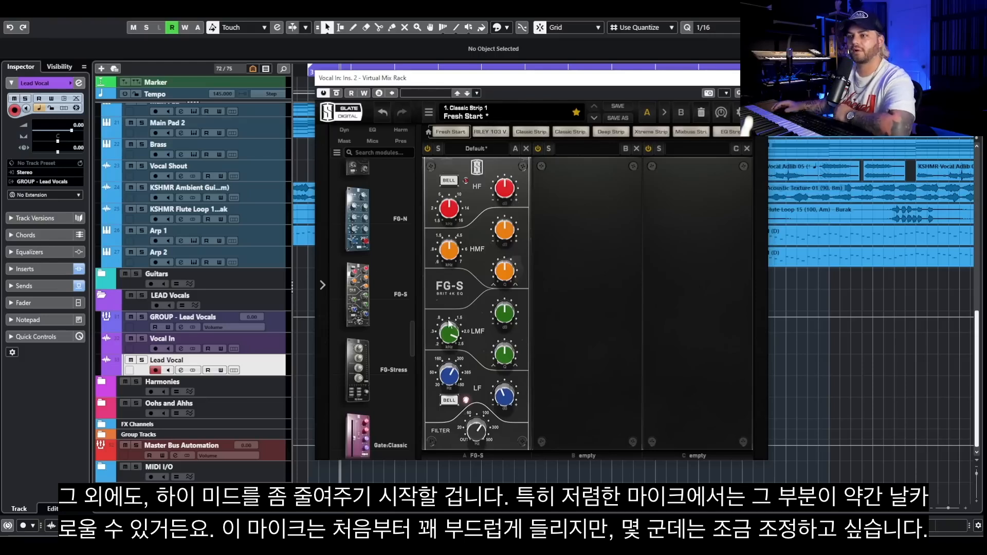
drag(450, 341, 497, 375)
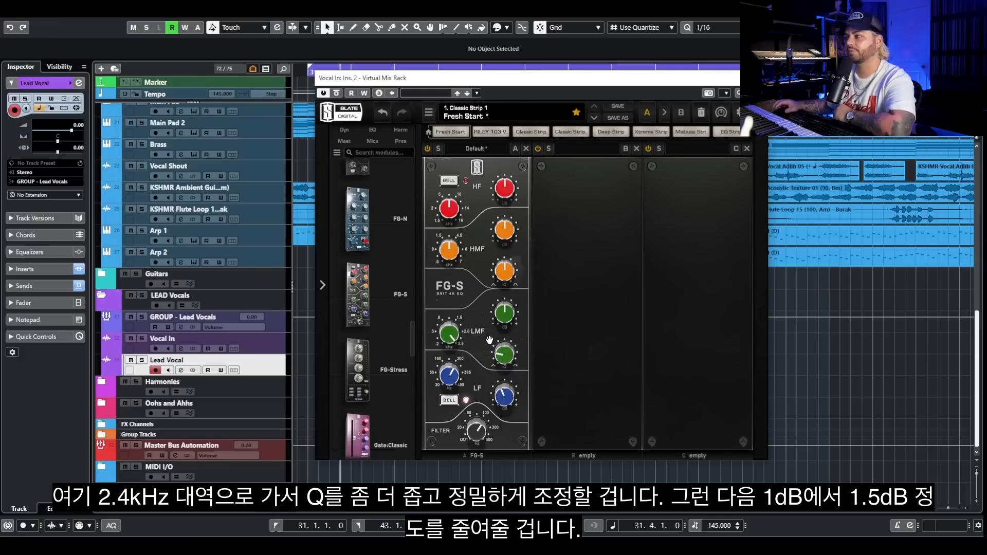
drag(506, 312, 499, 314)
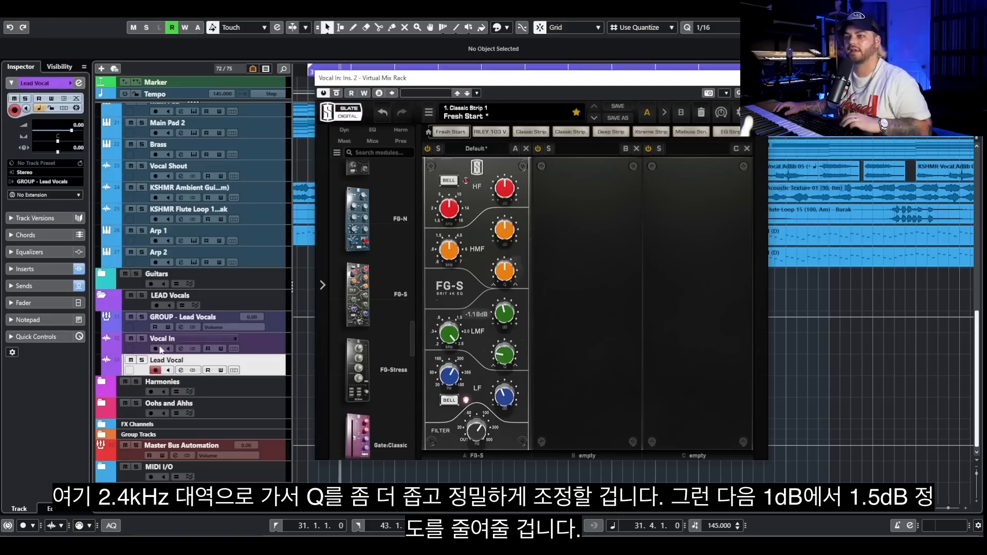
Step: Audition the EQ'd vocal in the full mix and again with the Vocal In track soloed
key(space)
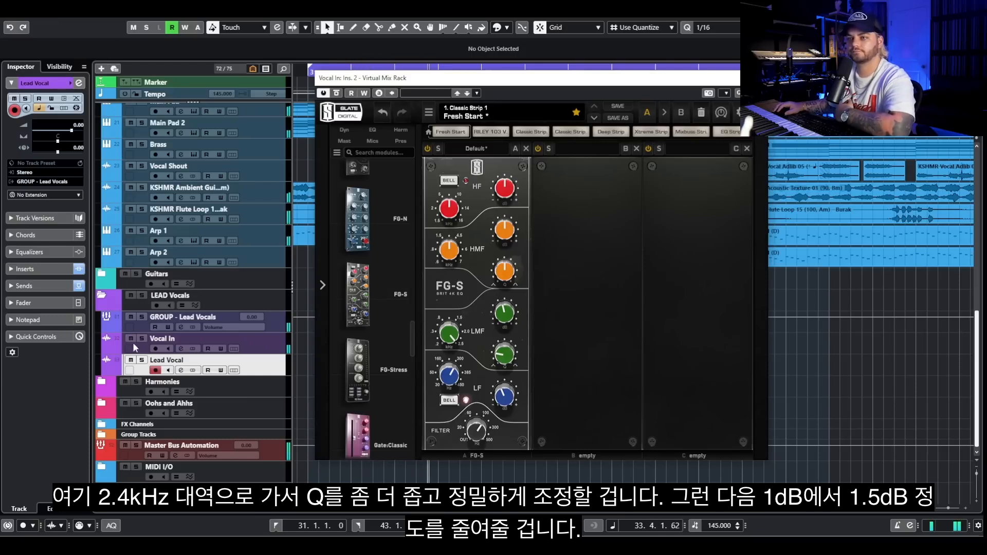
key(s)
click(141, 359)
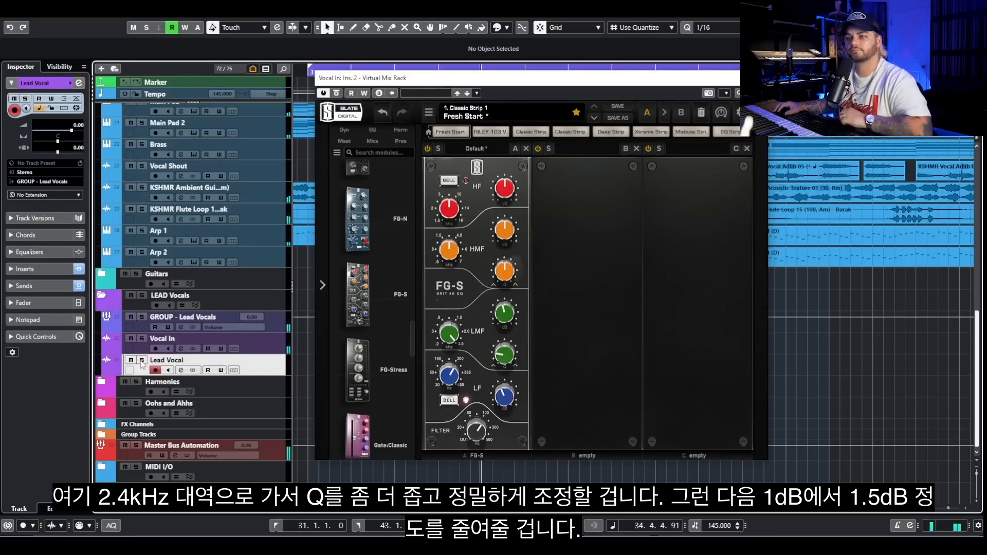
key(space)
click(143, 339)
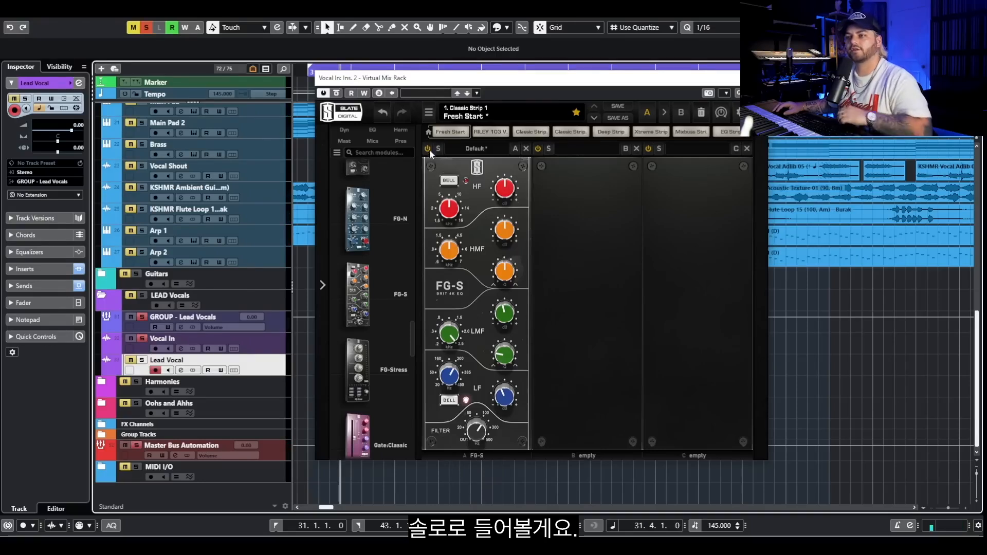
key(space)
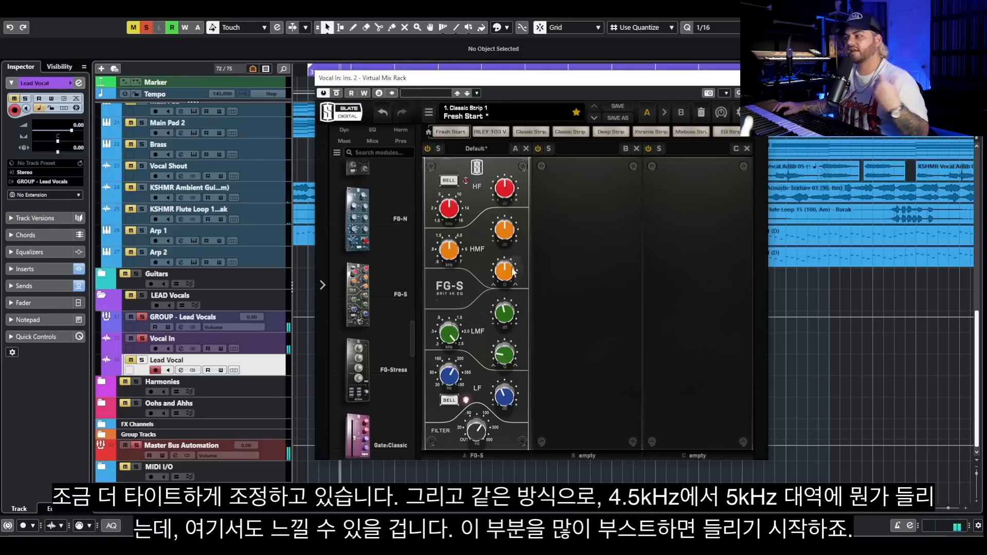
Step: Sweep a boosted FG-S HMF band during playback, then cut it by 0.92 dB at about 6 kHz and unsolo Vocal In
mouse_move(461, 250)
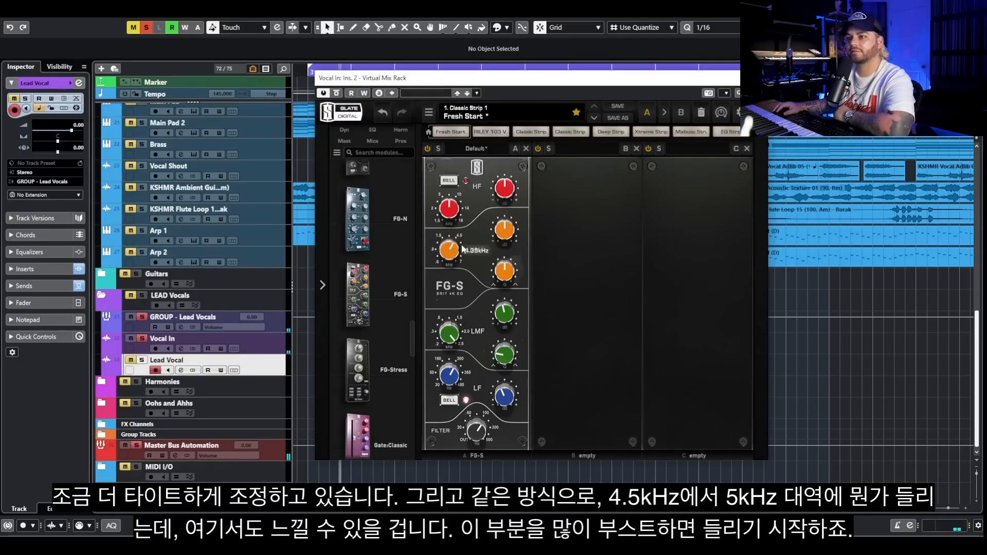
drag(468, 240, 515, 225)
key(space)
drag(506, 272, 504, 284)
drag(512, 241, 512, 235)
drag(449, 252, 467, 259)
key(space)
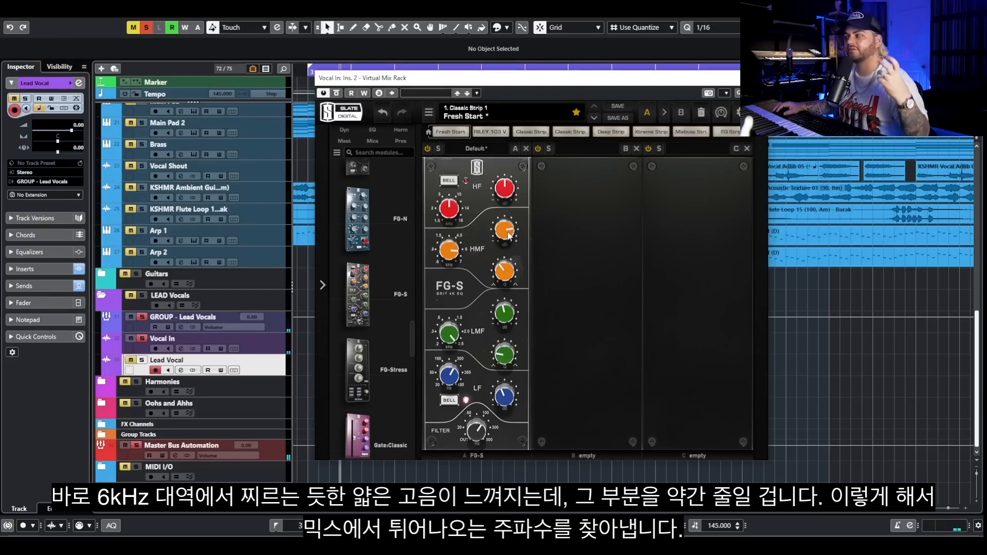
drag(504, 231, 501, 264)
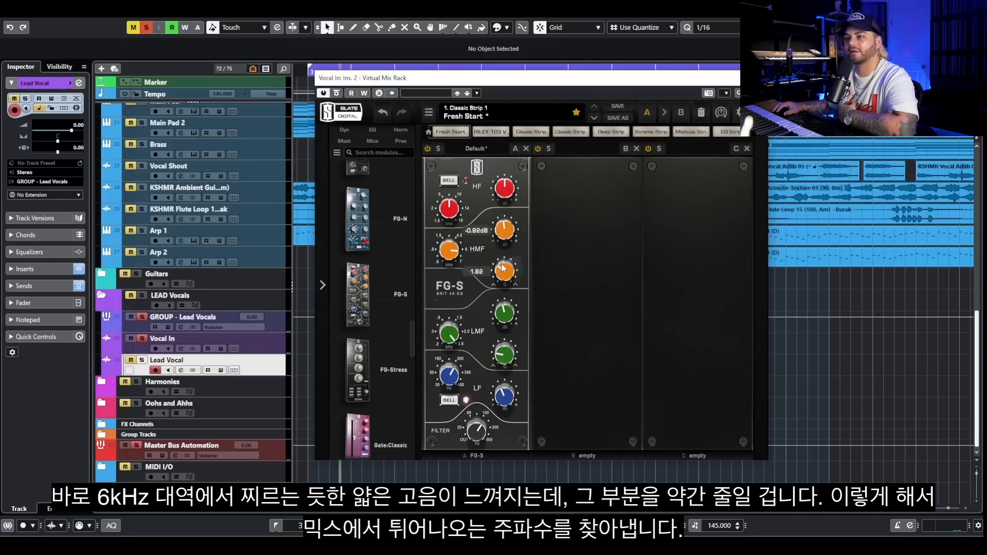
click(142, 338)
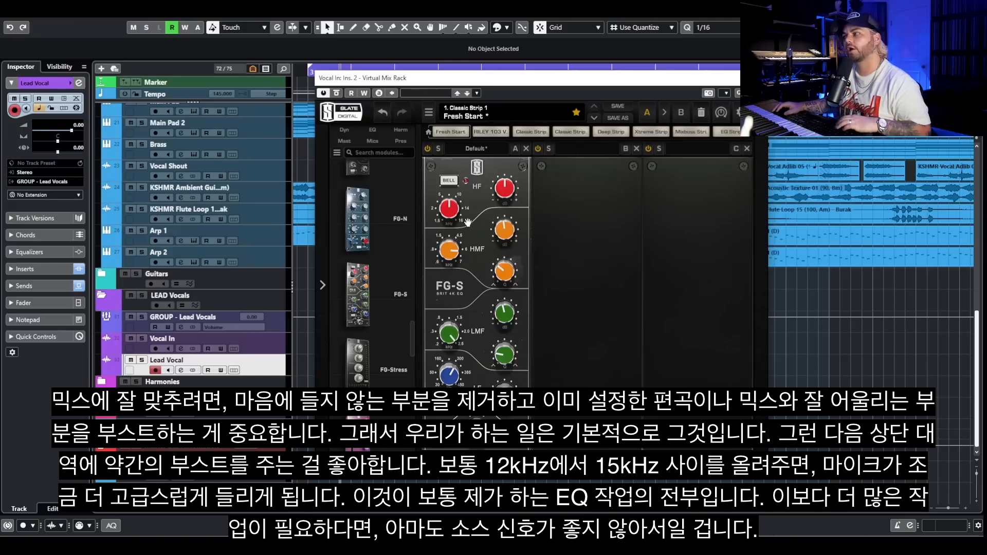
Step: Set the FG-S HF band's frequency to about 14 kHz and give it a slight boost
drag(452, 217, 505, 194)
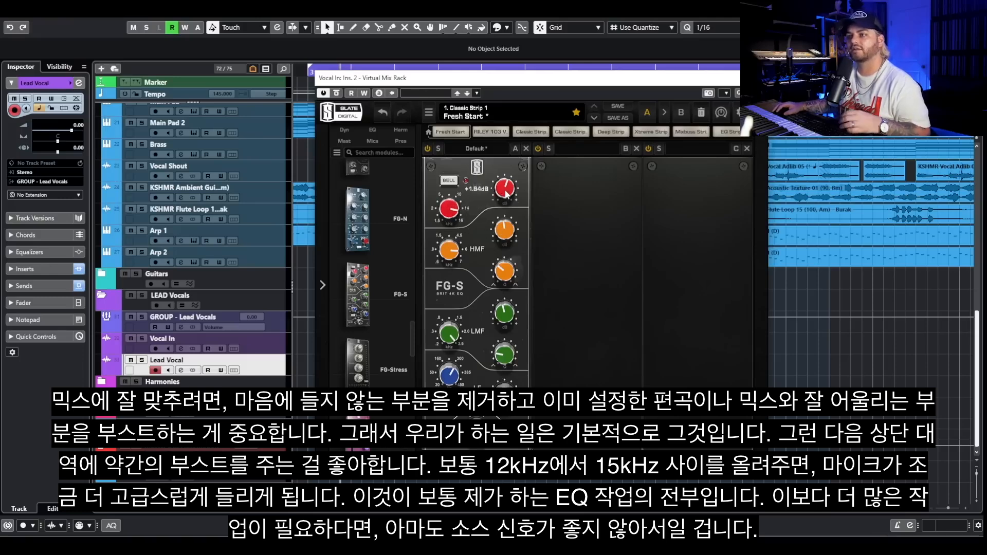
drag(454, 211, 451, 213)
drag(509, 187, 508, 187)
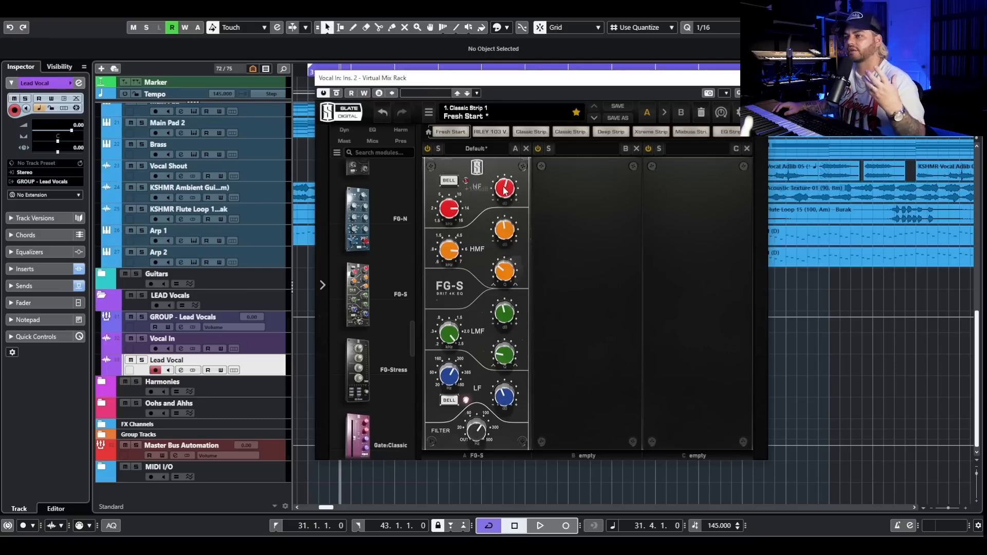
drag(504, 191, 501, 191)
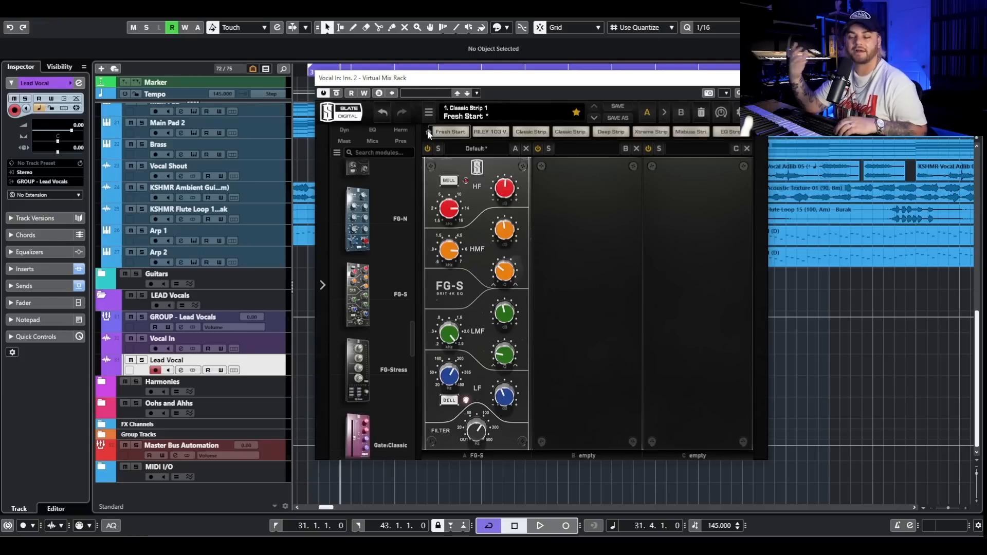
Step: Play the full mix and compare the Vocal In vocal with the FG-S EQ bypassed and enabled
key(space)
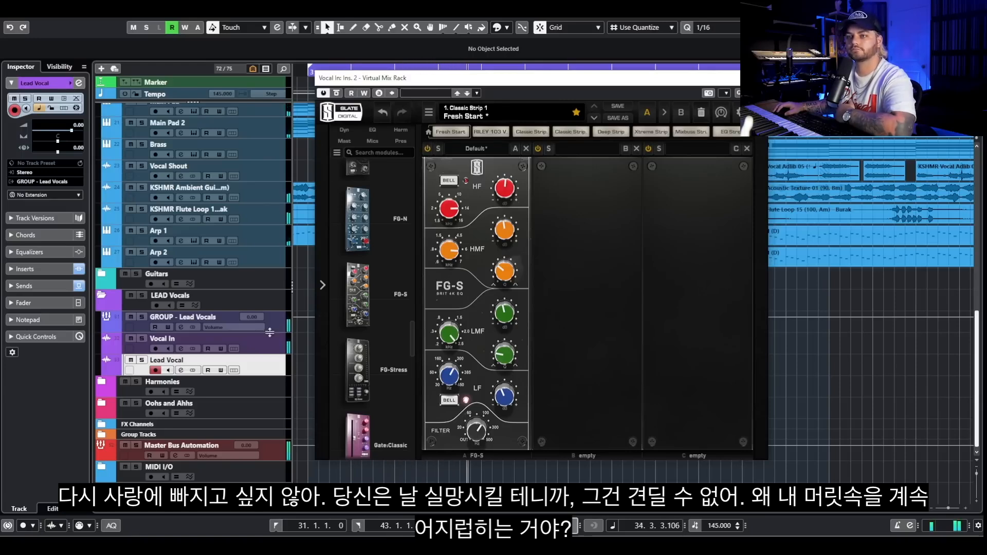
key(Up)
click(427, 150)
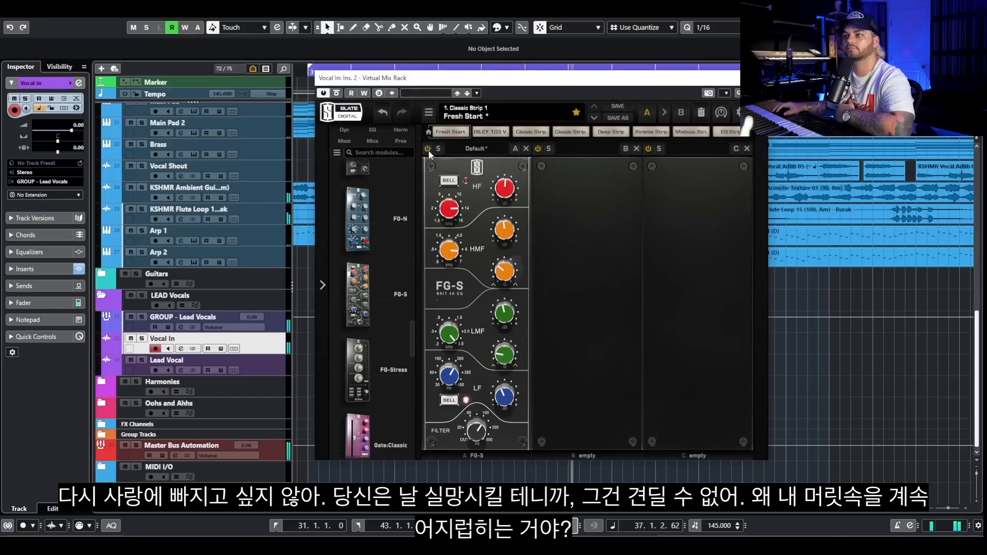
click(428, 149)
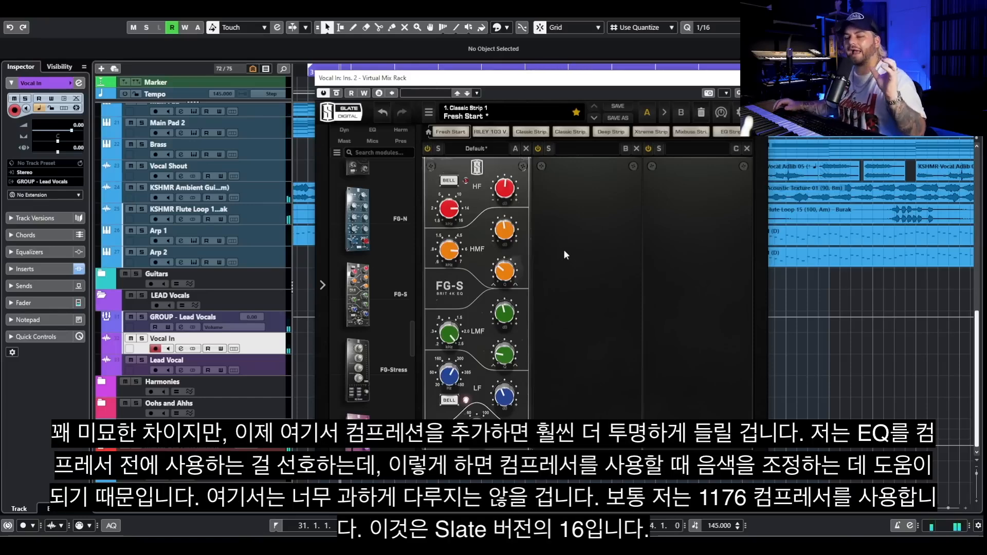
Step: Add the FG-116 Modern compressor to the empty slot after the FG-S
scroll(379, 287, down, 3)
scroll(378, 287, down, 6)
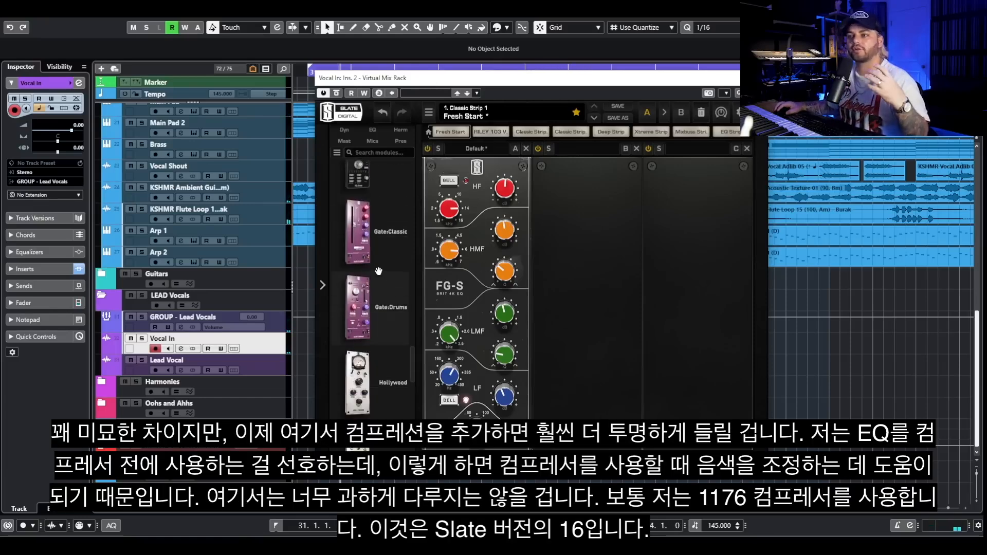
scroll(375, 334, down, 4)
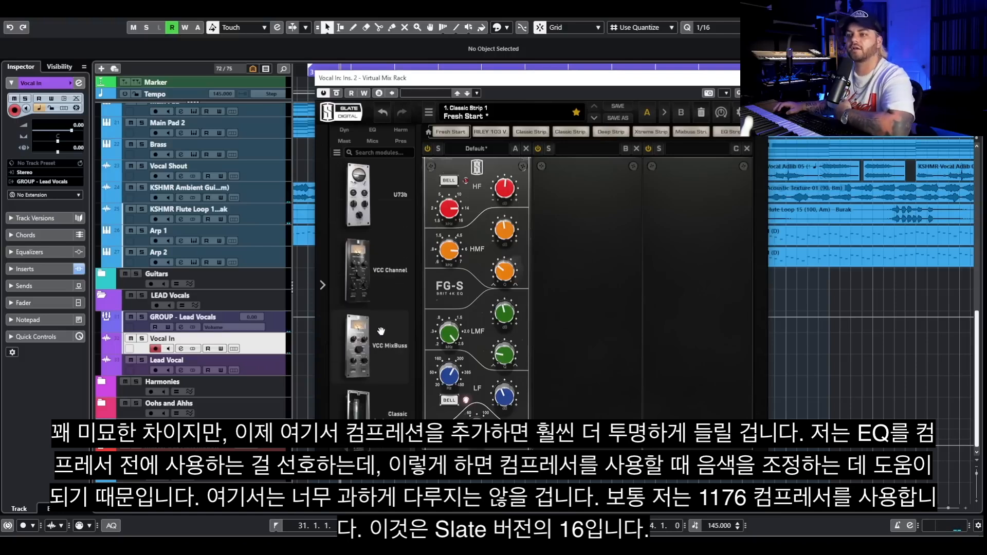
scroll(375, 316, up, 10)
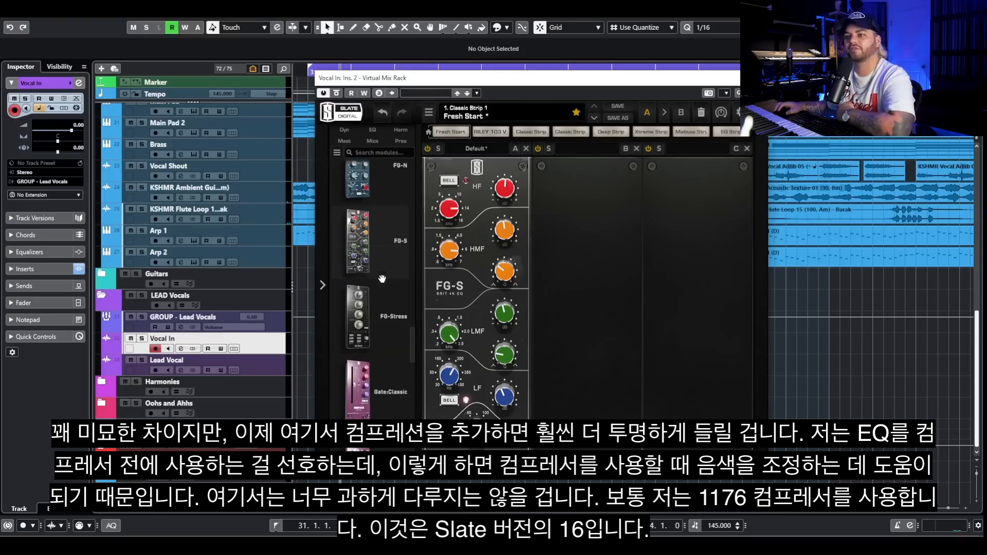
scroll(398, 239, up, 5)
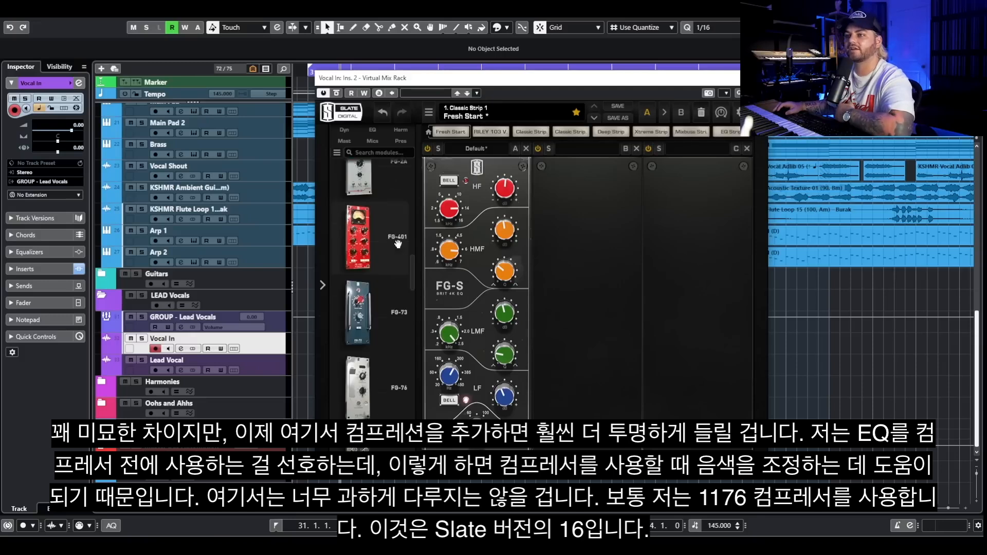
scroll(393, 254, up, 2)
drag(393, 254, 585, 244)
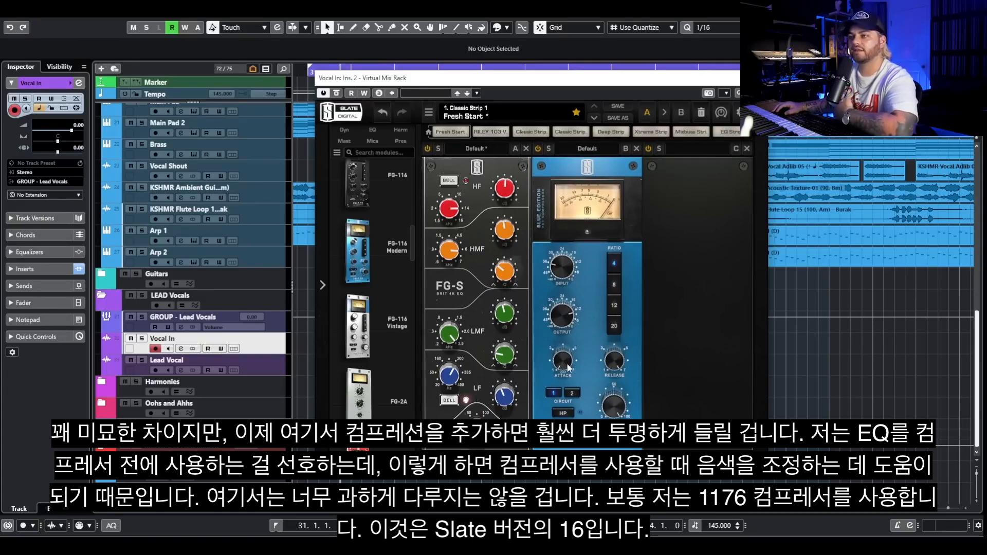
Step: Adjust the FG-116 Modern for a fairly fast attack and a fast release, keeping the 4:1 ratio
mouse_move(569, 365)
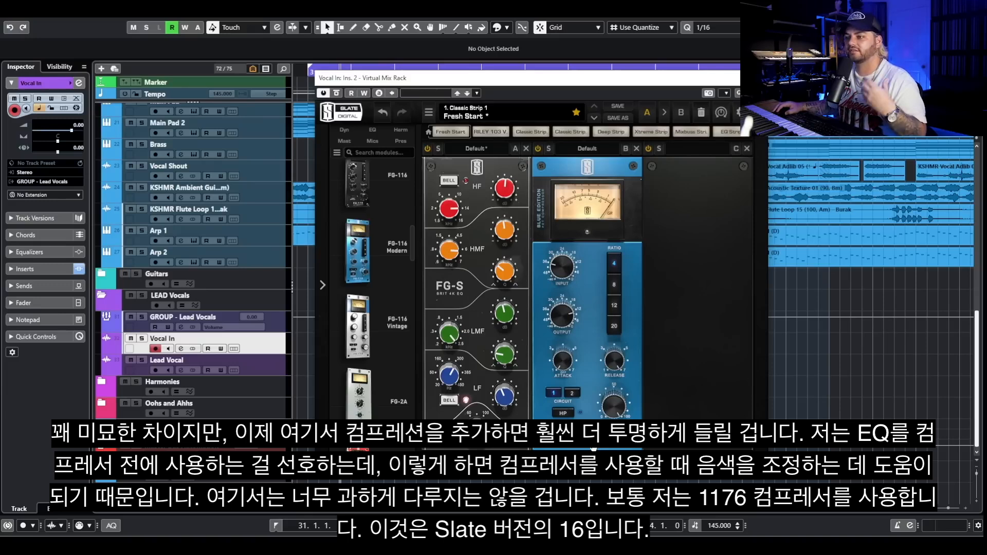
drag(566, 382, 587, 305)
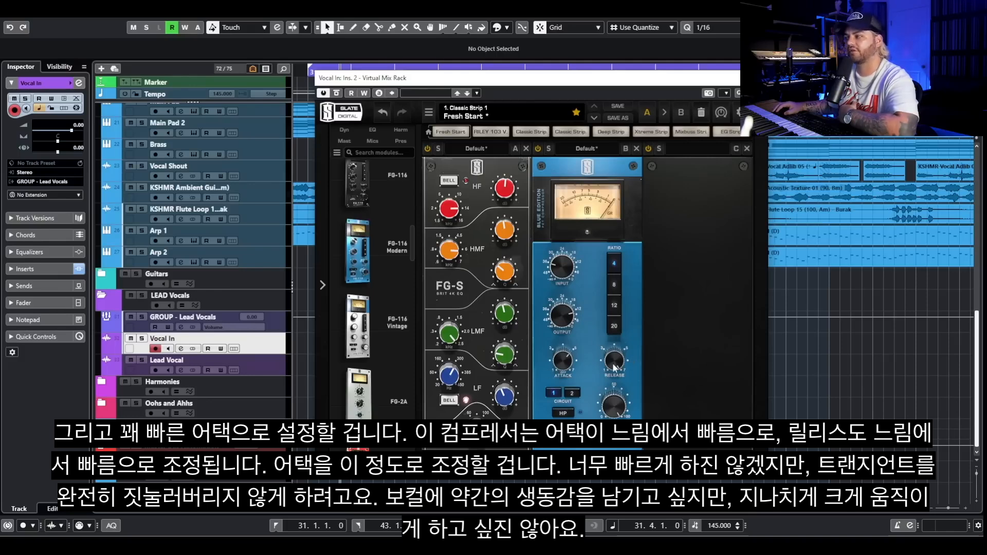
drag(565, 369, 560, 365)
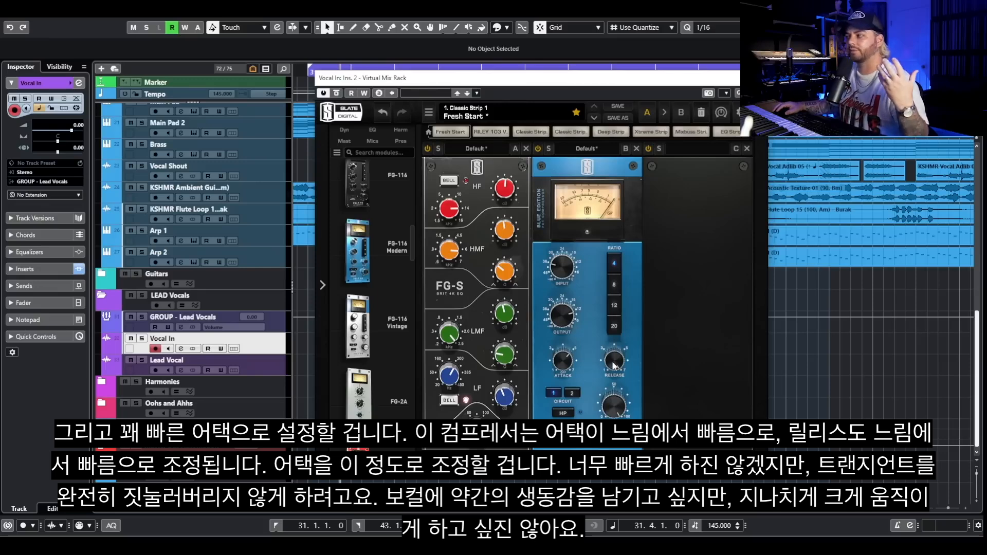
drag(613, 365, 610, 366)
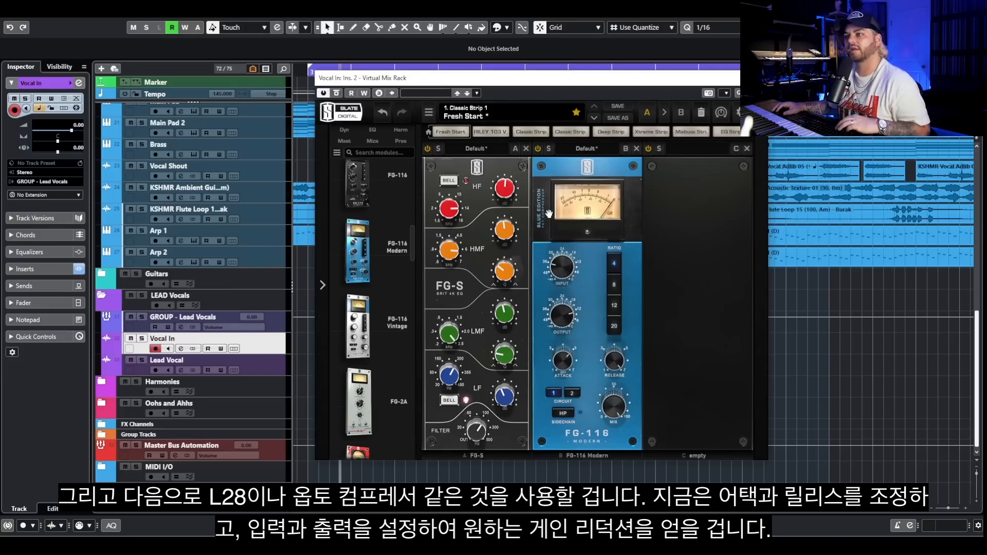
Step: Adjust the FG-116 Modern's input for moderate gain reduction during playback, and bring its output down to -20.8 dB
key(space)
mouse_move(564, 268)
drag(564, 269, 563, 260)
mouse_move(554, 328)
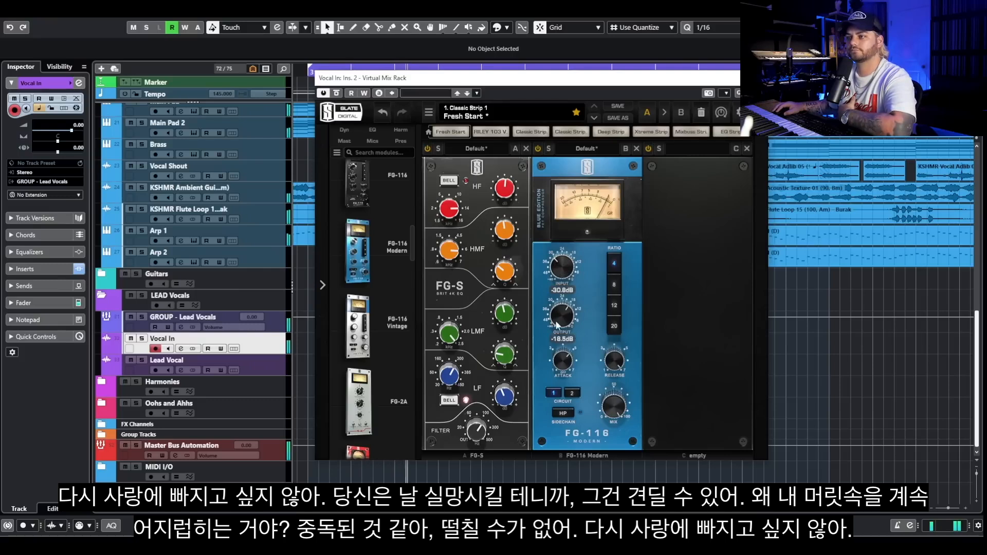
drag(554, 328, 558, 319)
drag(563, 280, 570, 271)
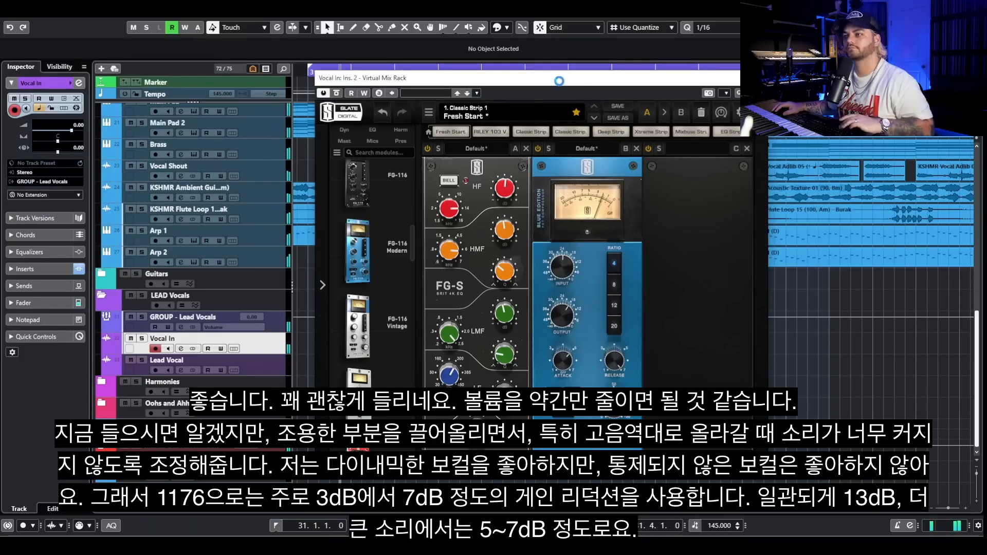
mouse_move(564, 321)
drag(564, 321, 563, 333)
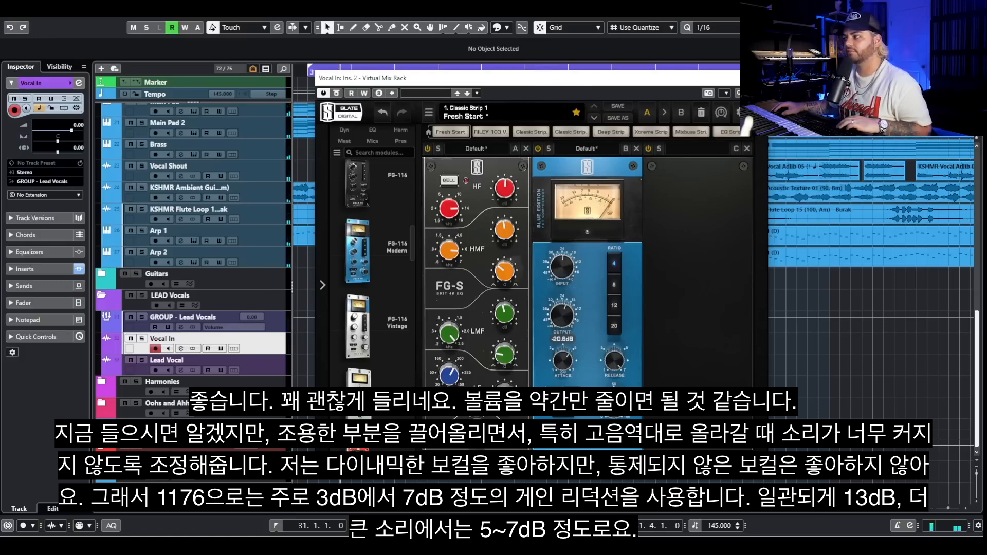
mouse_move(562, 271)
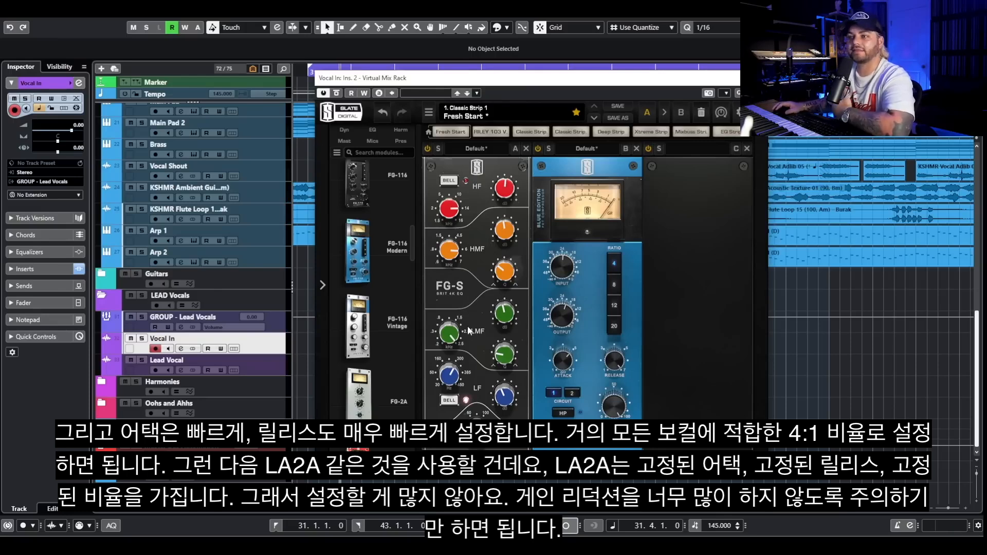
Step: Add the FG-2A compressor after the FG-116 Modern and set its gain to about 24.8 during playback
drag(383, 408, 698, 269)
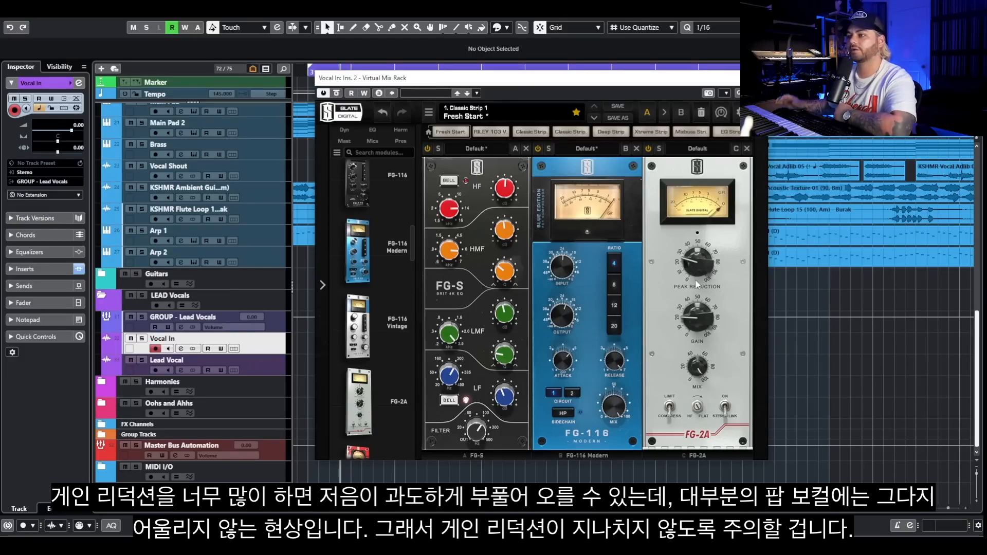
mouse_move(697, 284)
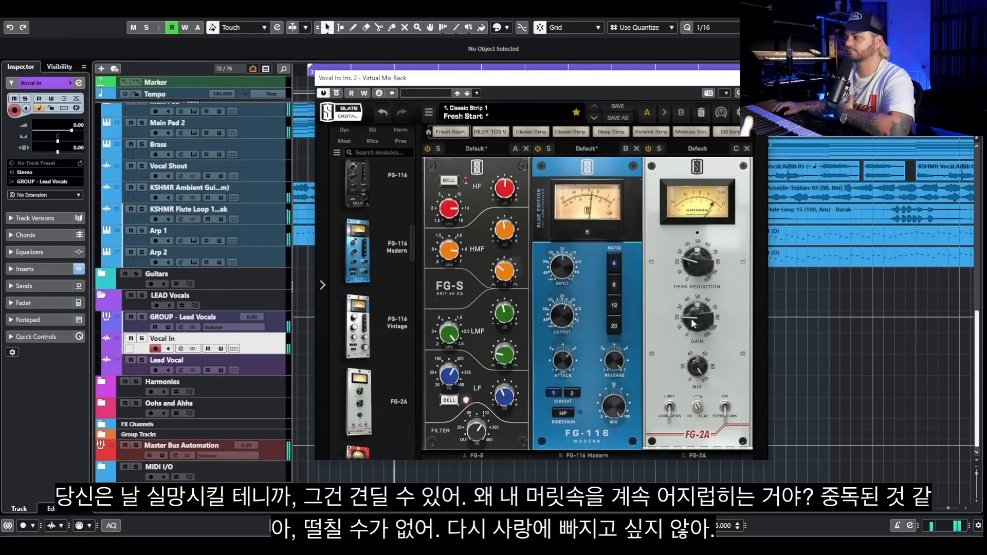
drag(697, 321, 696, 317)
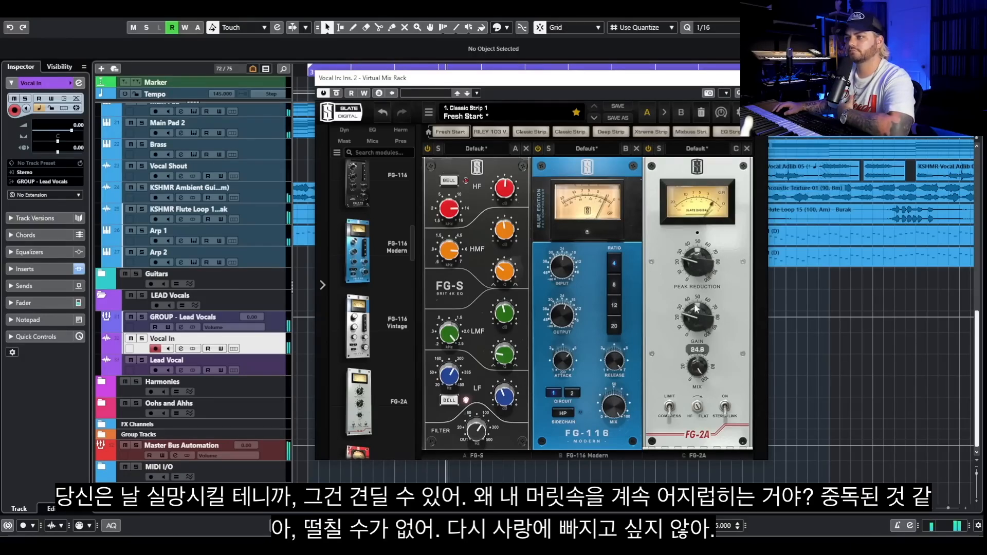
mouse_move(688, 262)
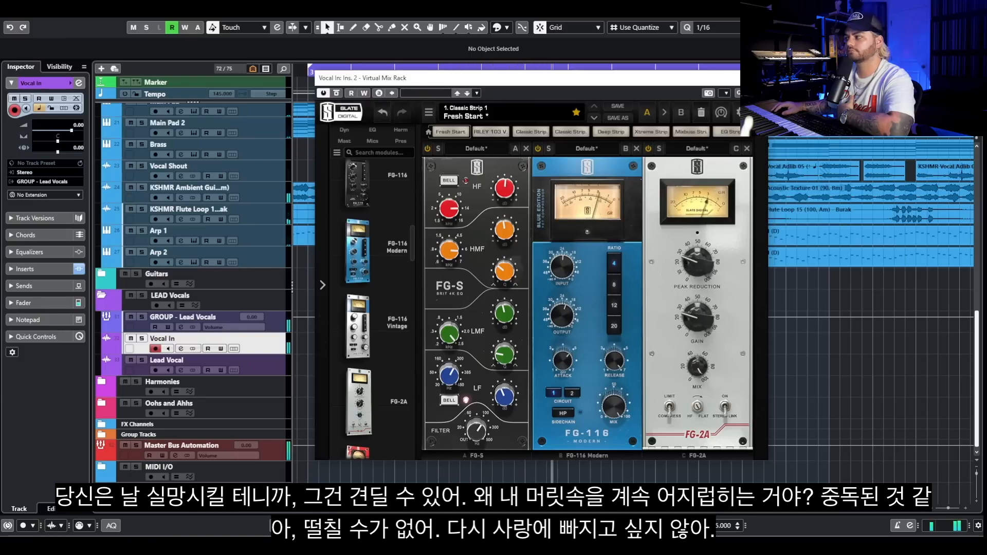
mouse_move(697, 310)
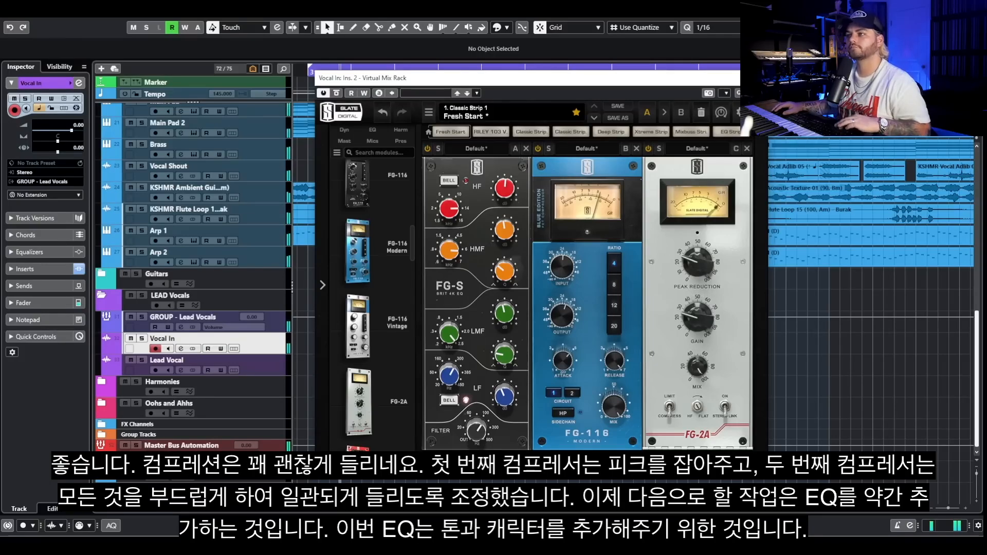
Step: Add the CS-EQ module to the end of the chain, after the FG-2A
mouse_move(375, 349)
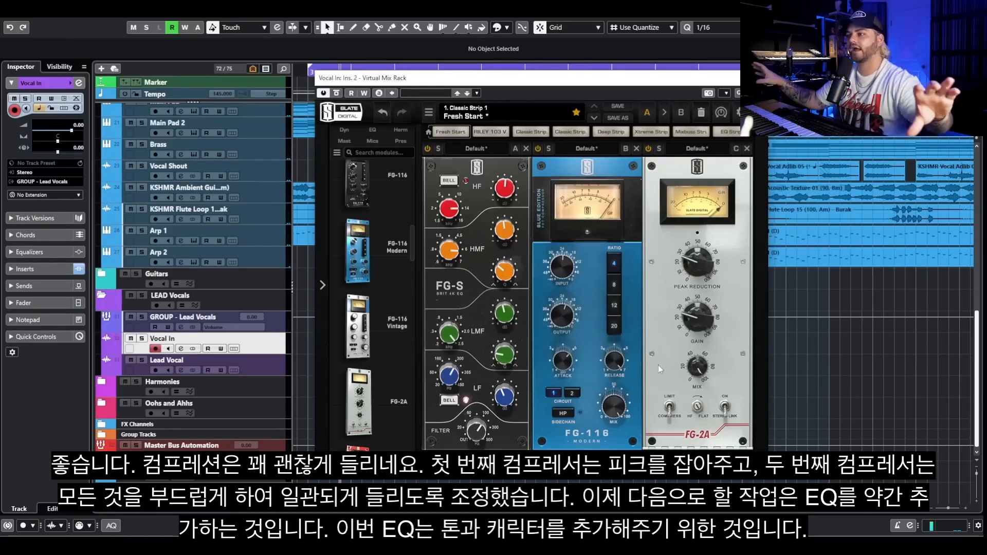
scroll(392, 368, down, 1)
scroll(381, 370, up, 12)
scroll(372, 366, up, 7)
scroll(379, 343, down, 1)
drag(378, 339, 825, 279)
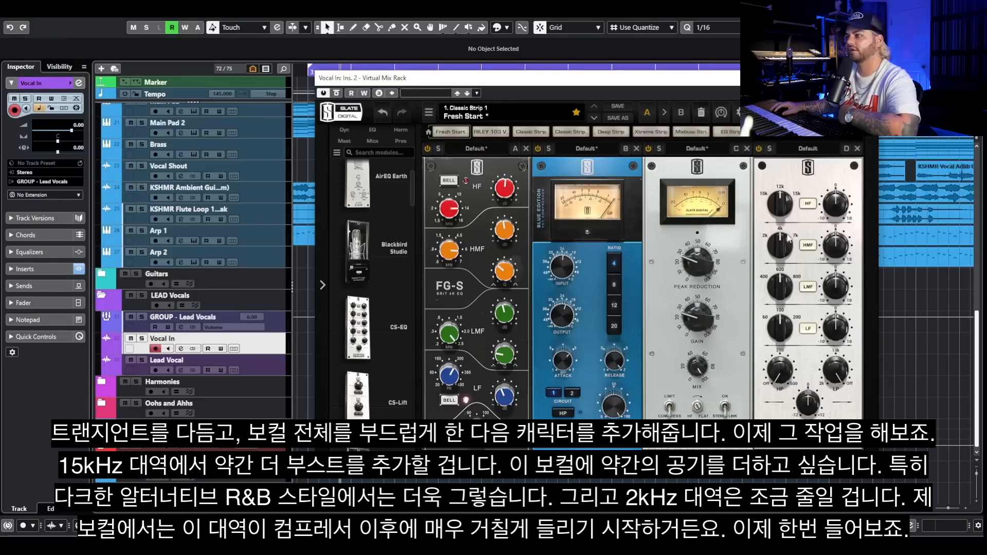
Step: Boost the CS-EQ HF band slightly at 15 kHz and cut its HMF band slightly at about 2 kHz
drag(780, 210, 795, 196)
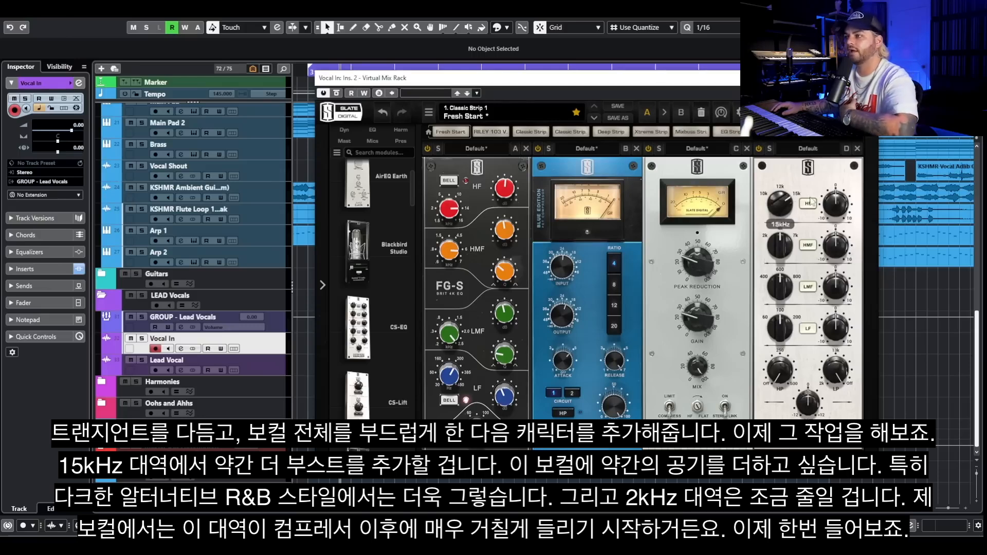
mouse_move(845, 207)
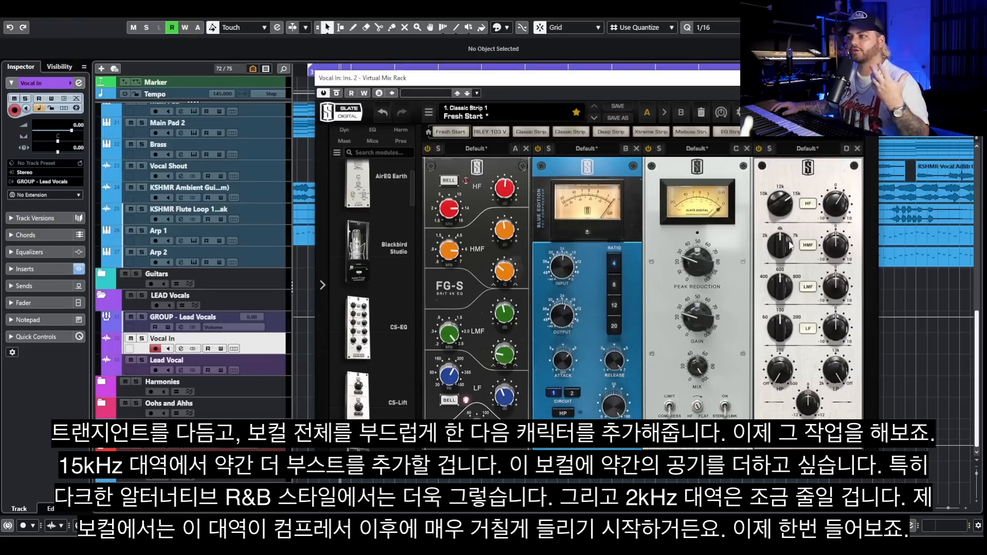
drag(786, 253, 836, 244)
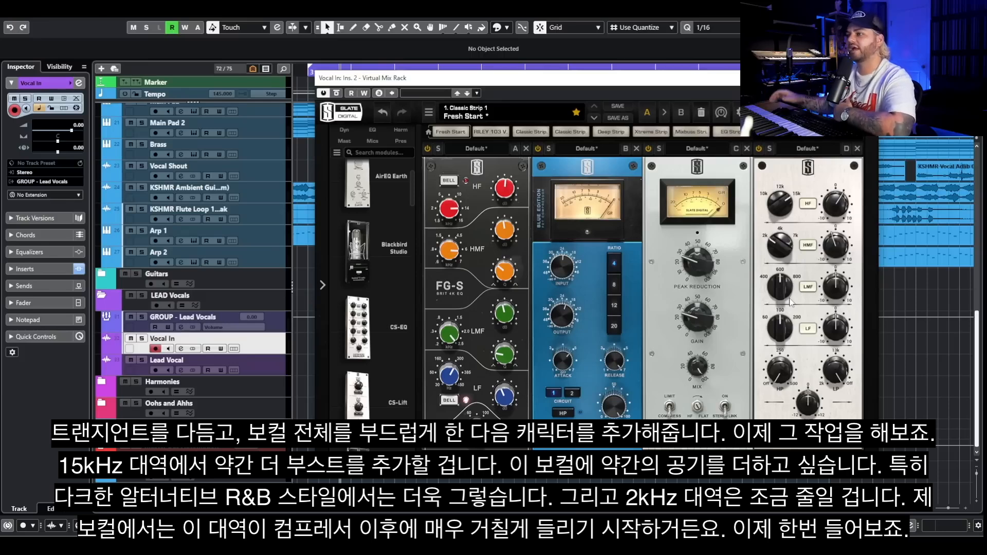
Step: Boost the CS-EQ's LMF band slightly at 600 Hz while listening to the looped section
key(space)
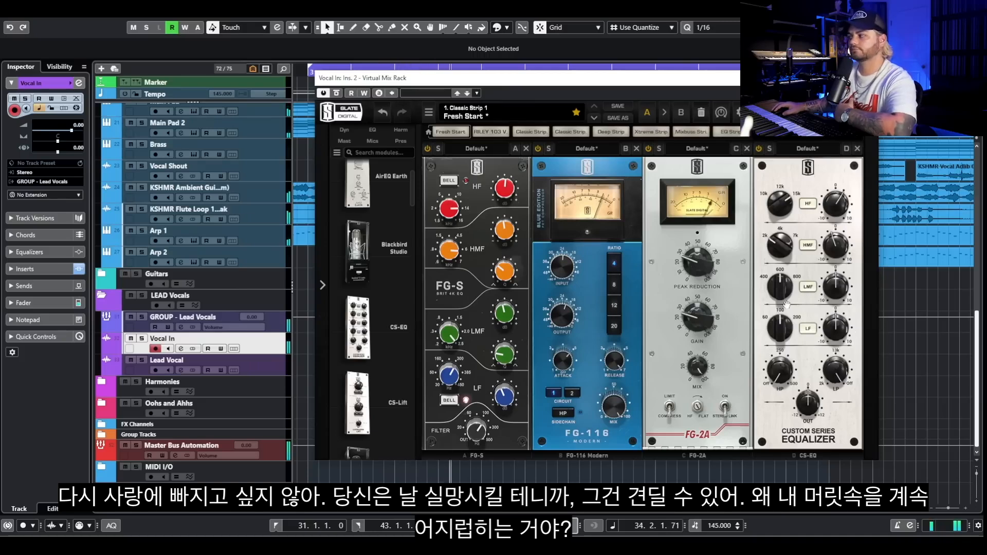
mouse_move(845, 286)
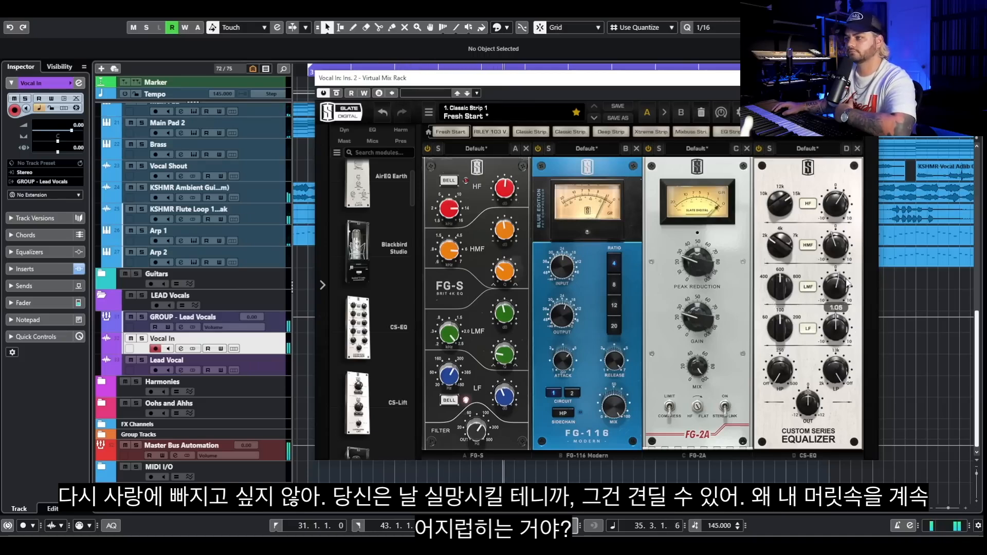
drag(845, 286, 848, 282)
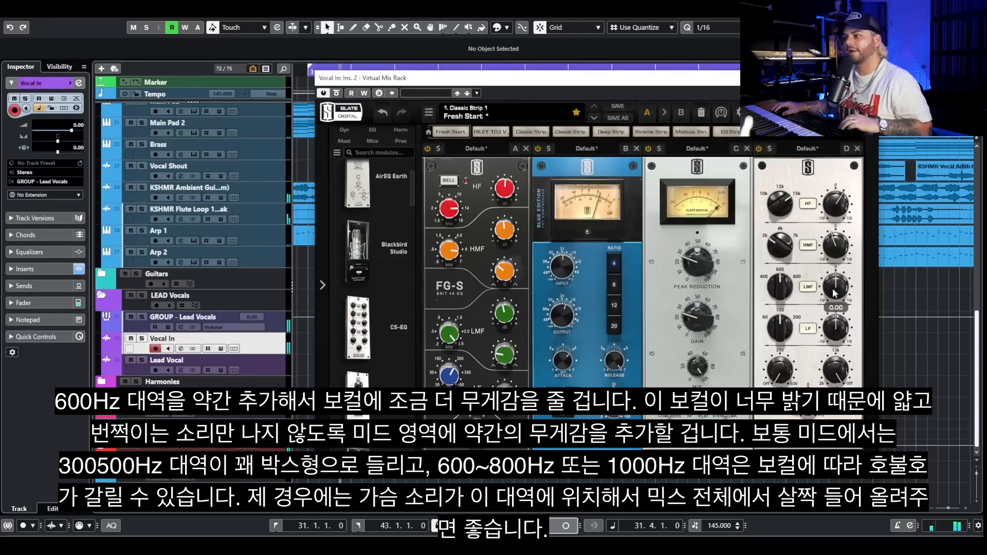
drag(835, 293, 838, 293)
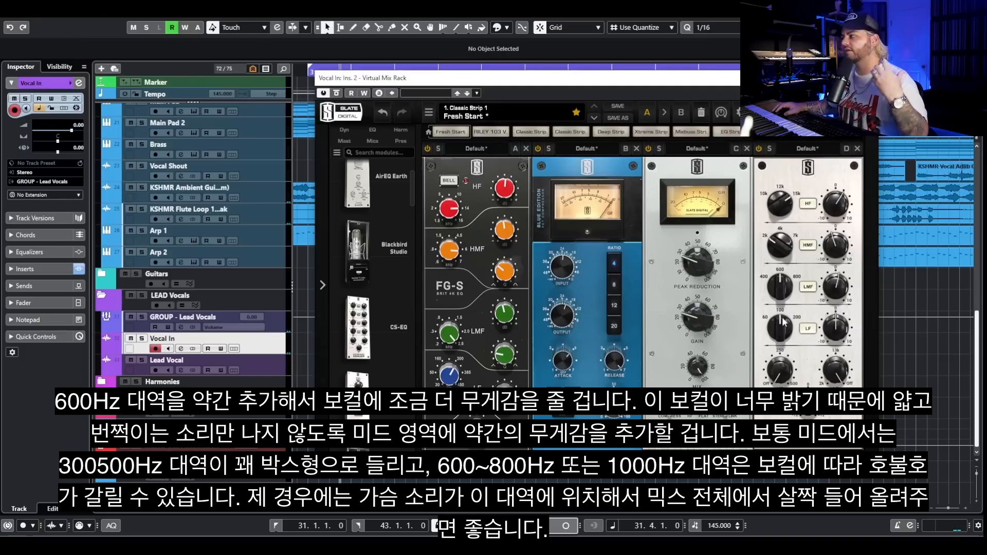
Step: Raise the CS-EQ LF band's frequency and cut its gain to -1.05
drag(788, 325, 803, 311)
click(838, 332)
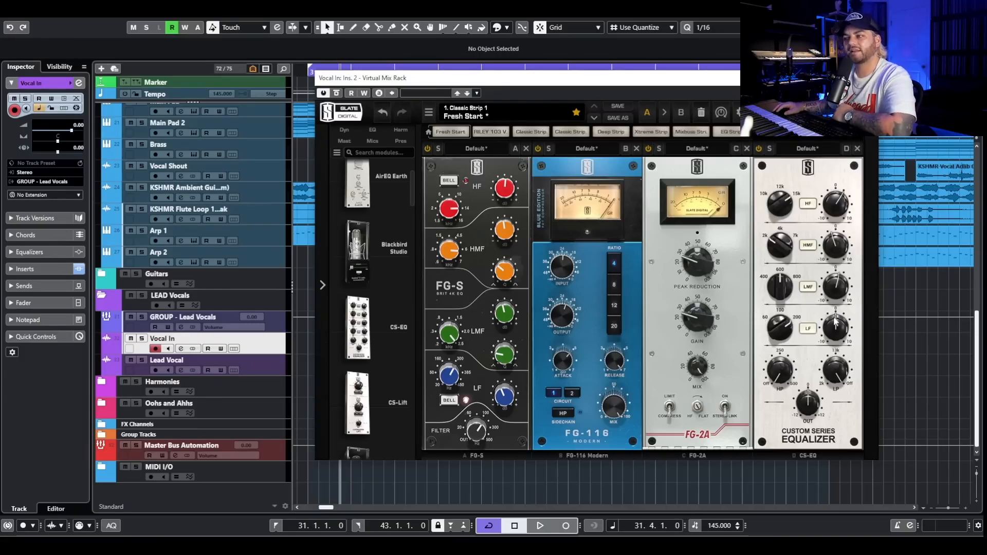
drag(834, 317, 833, 323)
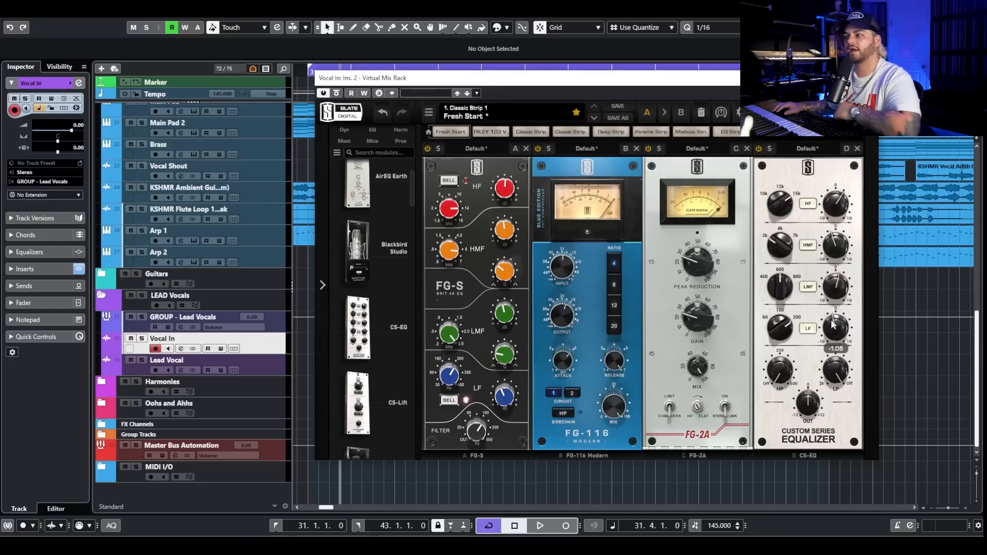
Step: Add a little high-pass filtering on the CS-EQ and trim its output level slightly during playback
key(space)
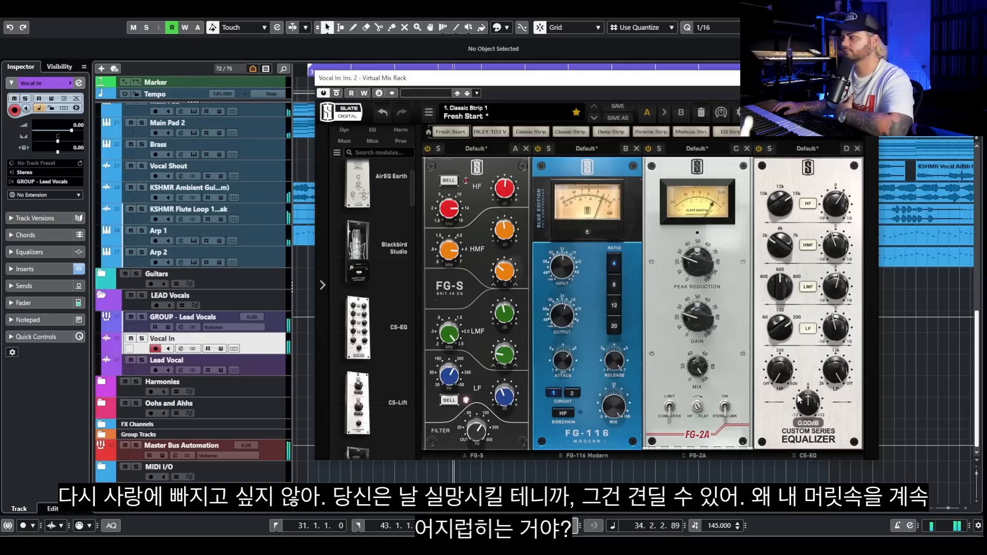
drag(773, 377, 798, 402)
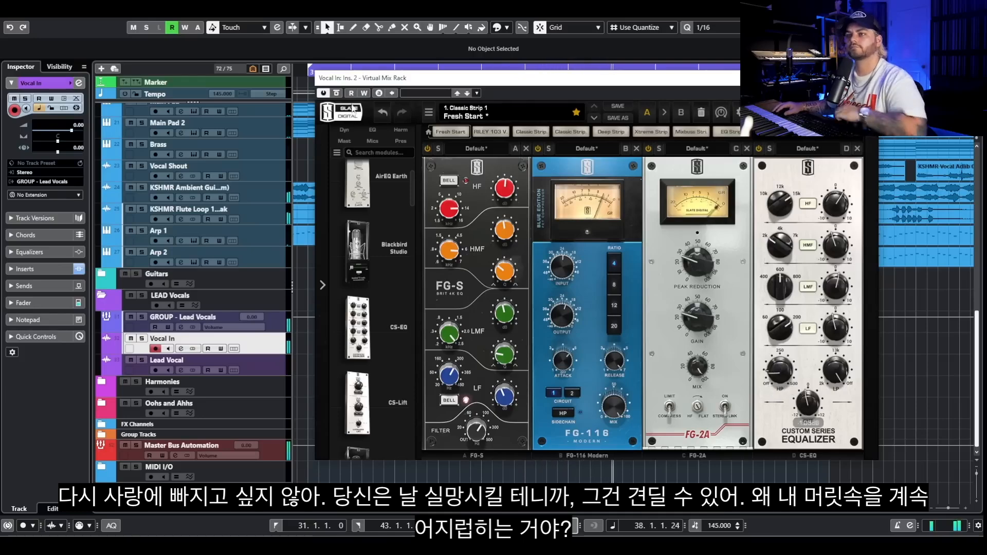
mouse_move(786, 379)
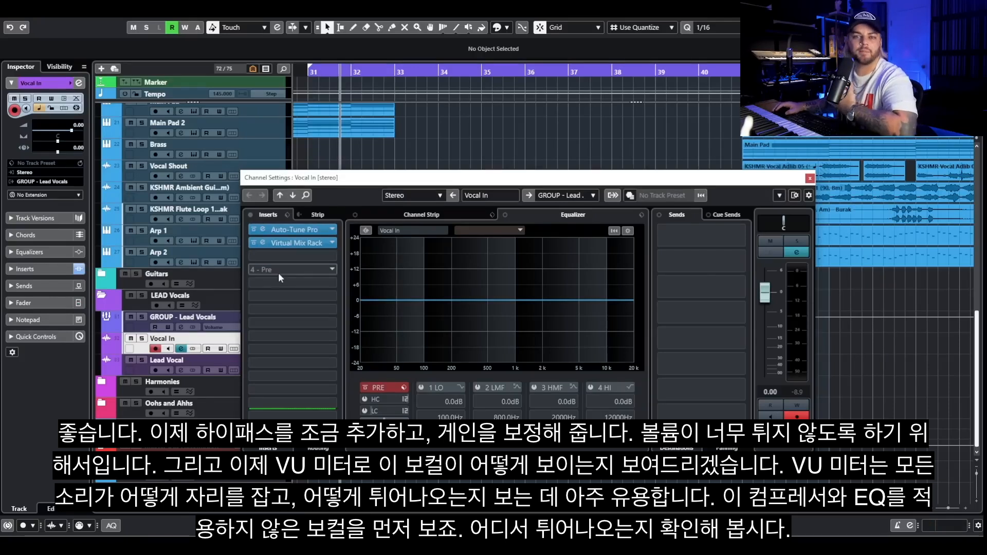
Step: Add the VU Meter Stereo plug-in to the fifth insert slot of the Vocal In channel
click(280, 284)
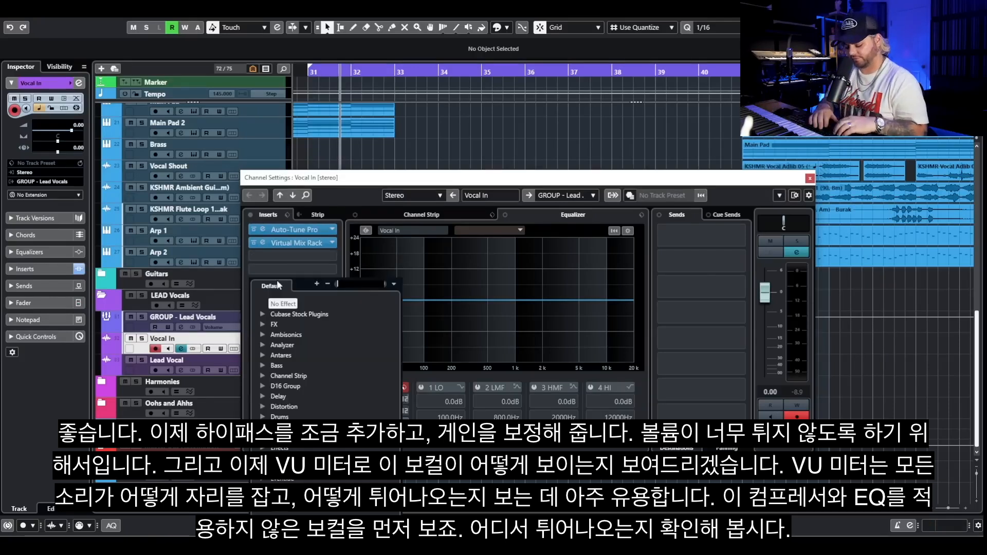
text(vu)
click(303, 324)
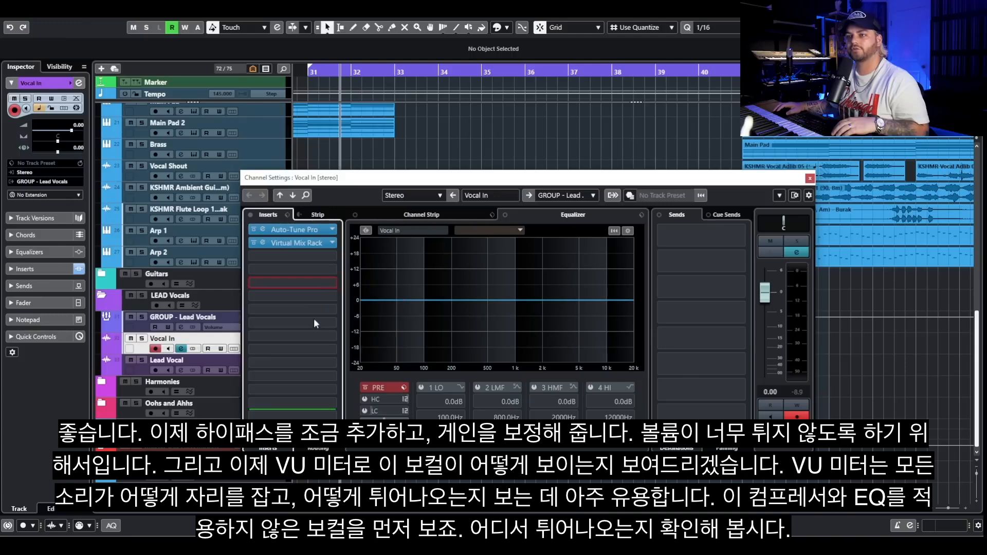
drag(885, 186, 385, 307)
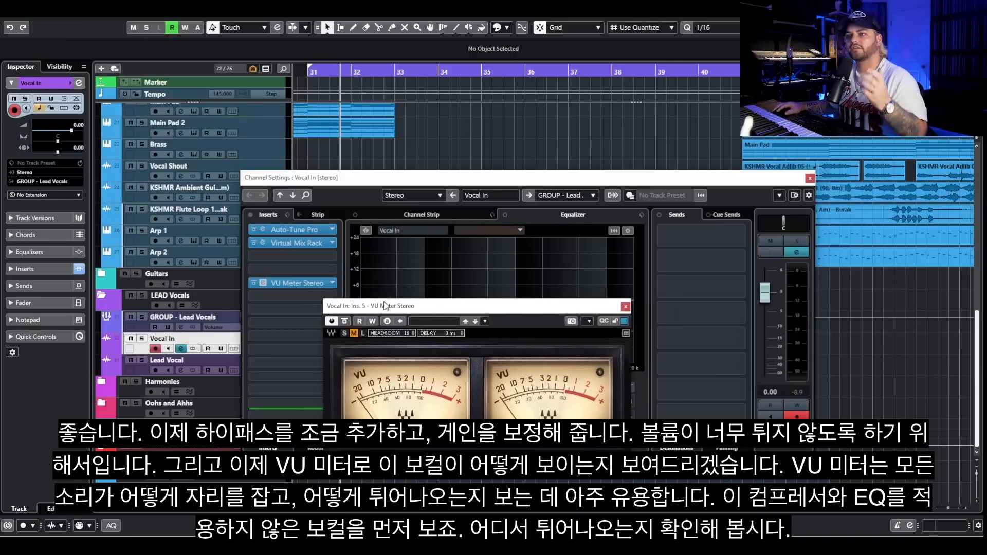
Step: Bypass the Virtual Mix Rack, switch the VU meter to its small size, and play the section to check the unprocessed vocal's level
click(254, 244)
mouse_move(544, 179)
mouse_down()
mouse_move(533, 427)
mouse_move(529, 334)
mouse_move(547, 190)
mouse_up()
click(530, 294)
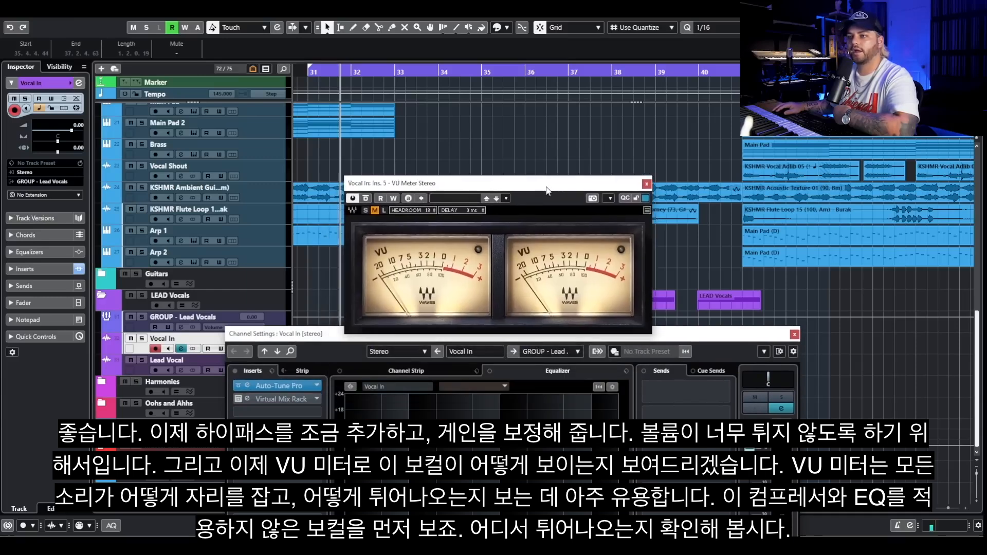
click(365, 210)
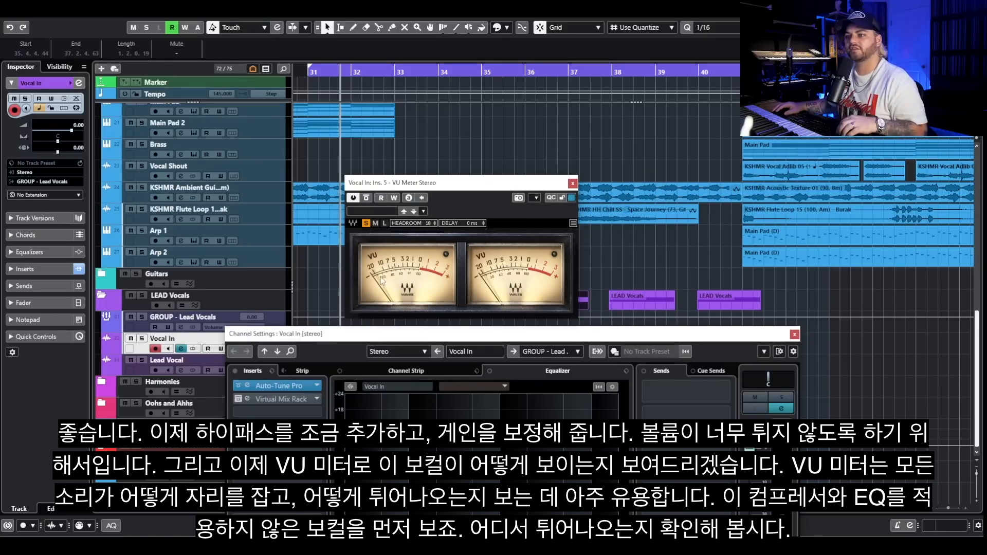
key(space)
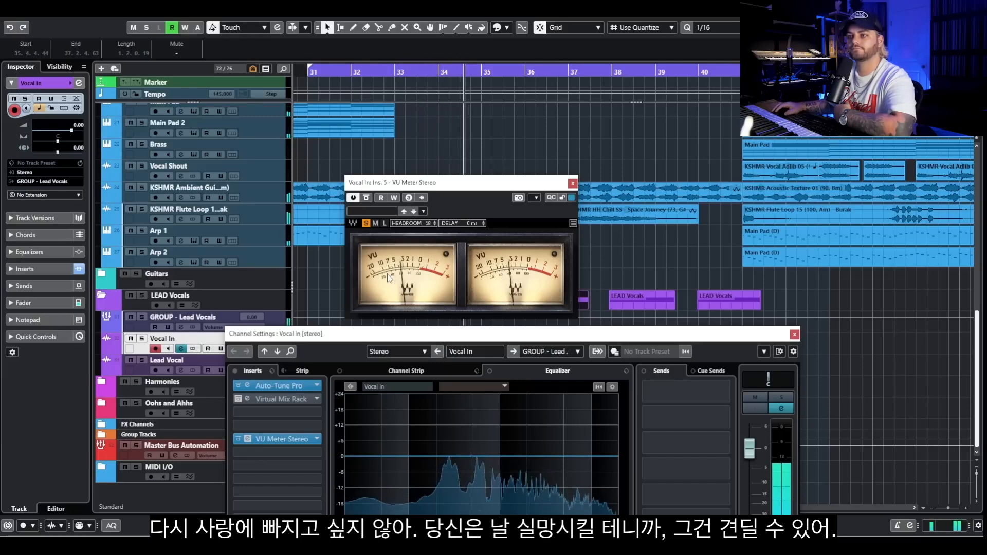
key(space)
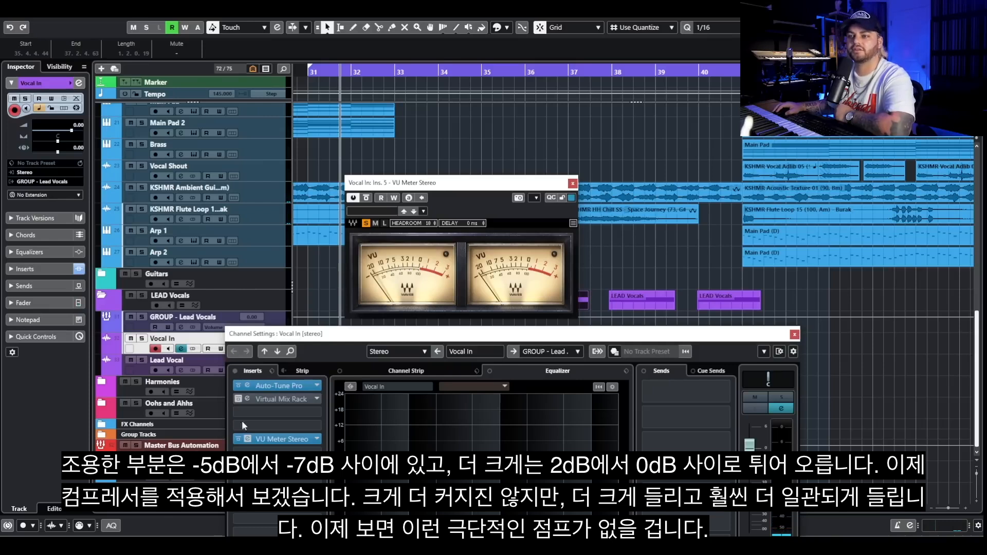
Step: Re-enable the Virtual Mix Rack and play the section to check the processed vocal's consistency on the VU meter
click(238, 399)
click(445, 187)
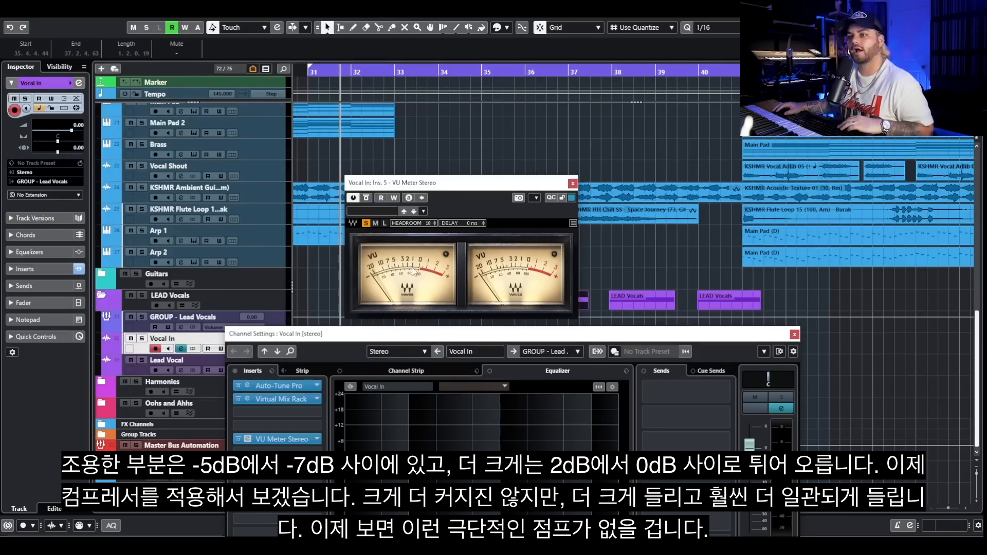
key(space)
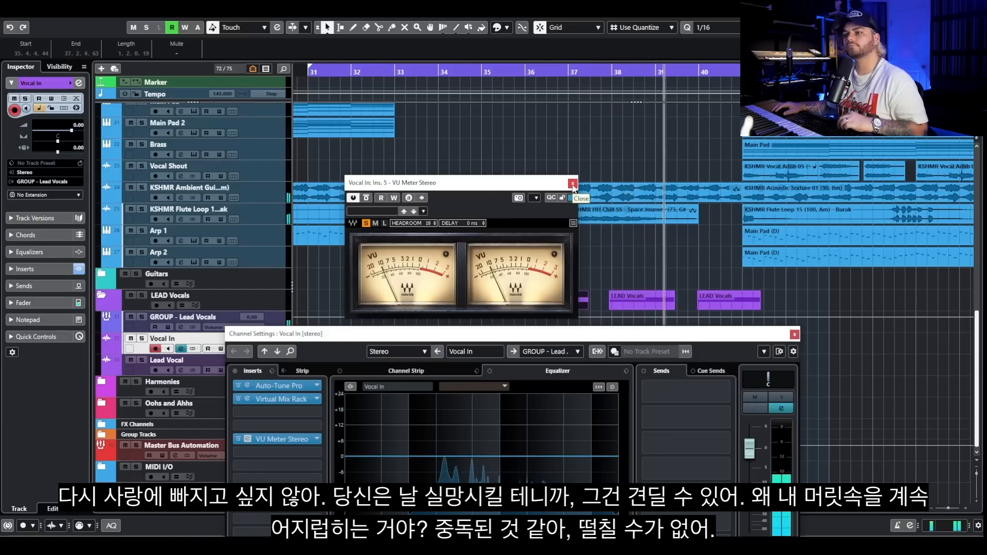
Step: Stop playback, remove VU Meter Stereo from the Vocal In inserts, and reopen the Virtual Mix Rack
click(572, 184)
key(space)
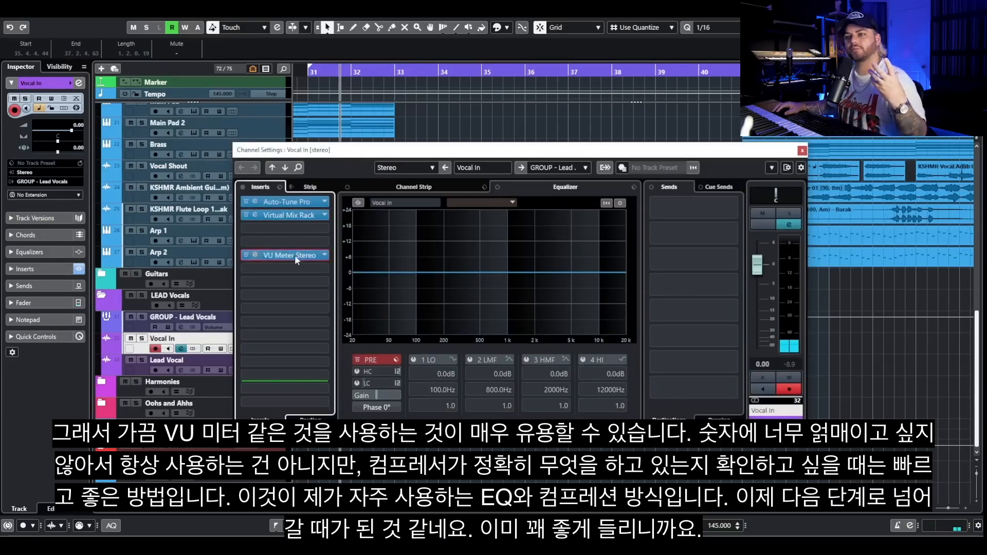
drag(295, 255, 452, 254)
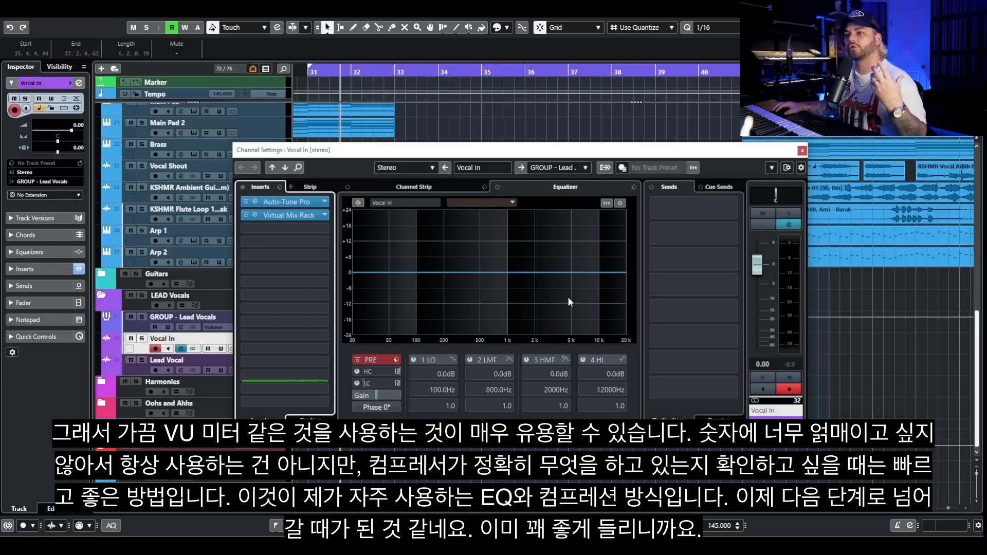
click(291, 216)
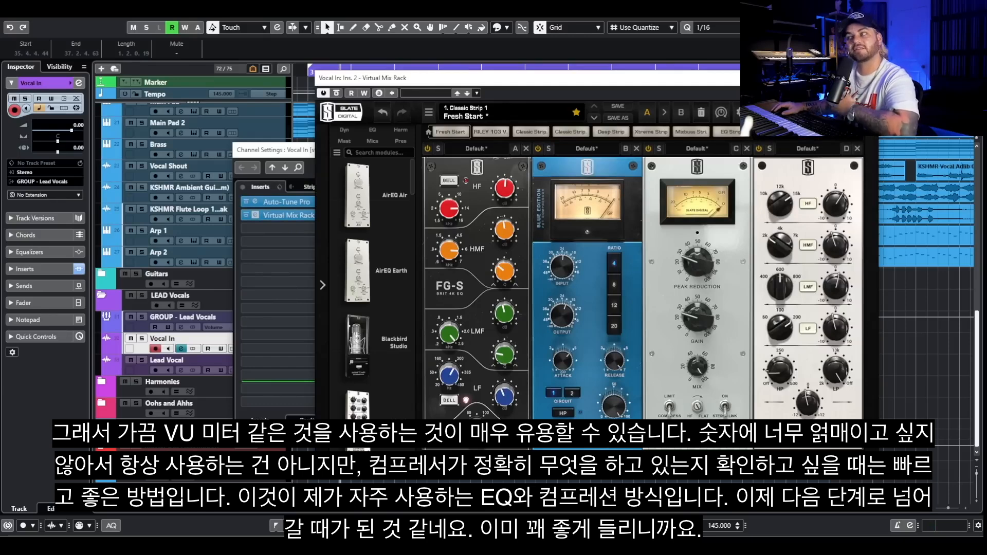
Step: Insert DeEsser Stereo after the Virtual Mix Rack on Vocal In, leaving only its plug-in window open
text(es)
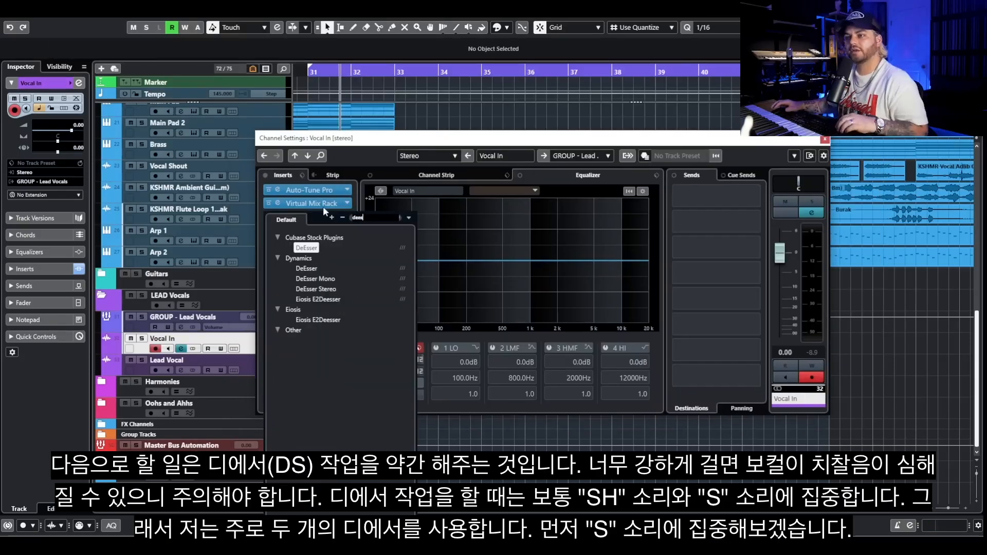
click(334, 291)
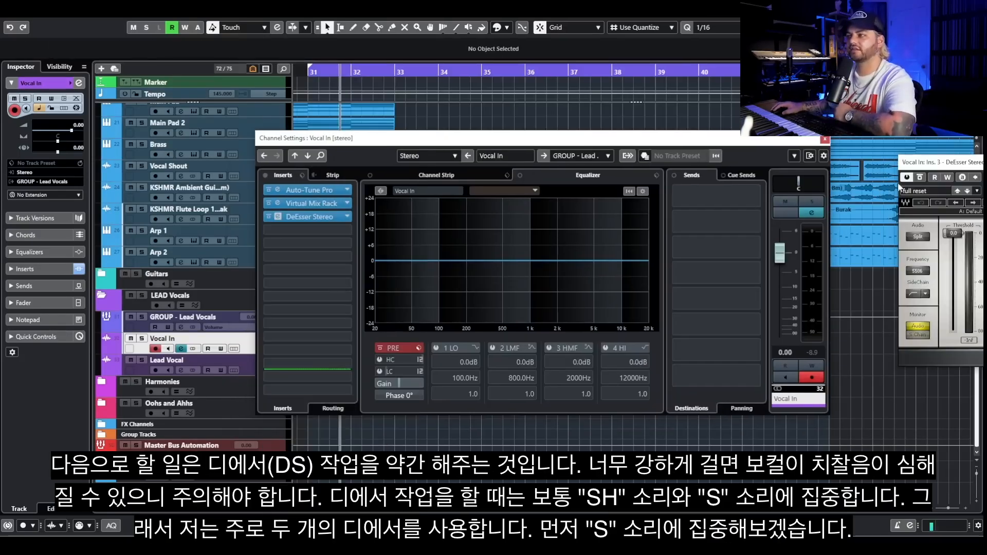
drag(928, 167, 363, 180)
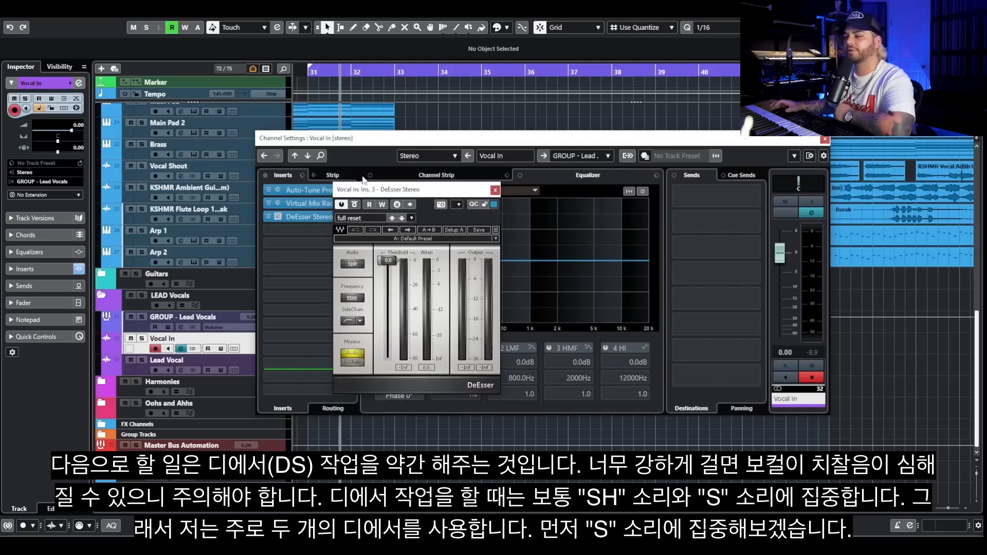
click(825, 140)
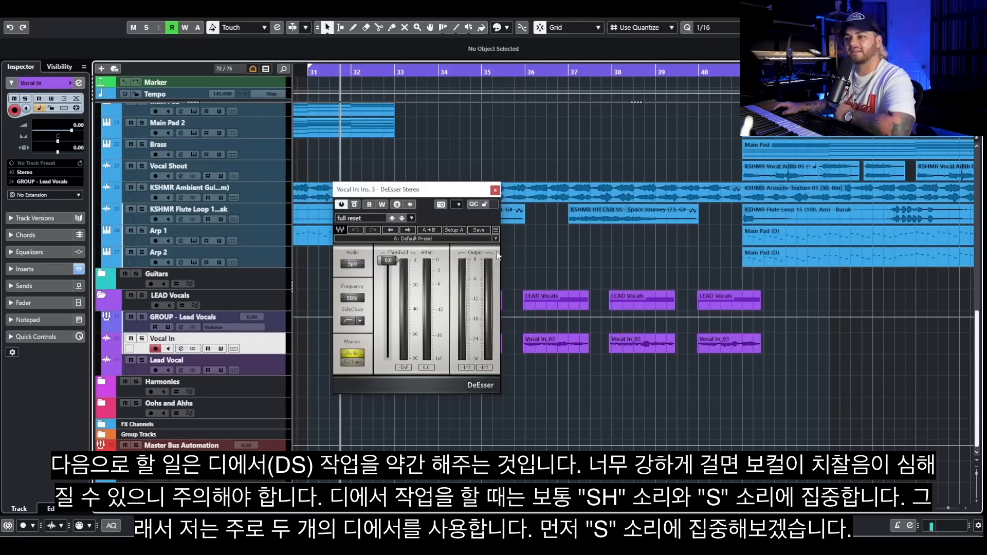
drag(420, 197, 419, 211)
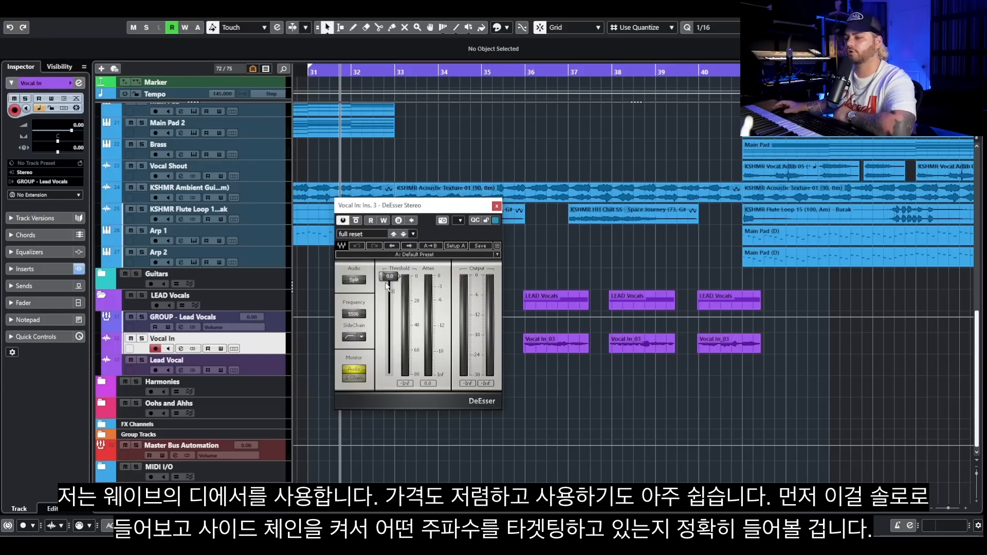
Step: Solo the Vocal In track and, monitoring the DeEsser's side-chain during playback, set its frequency to 4158 Hz
click(167, 340)
key(s)
click(354, 379)
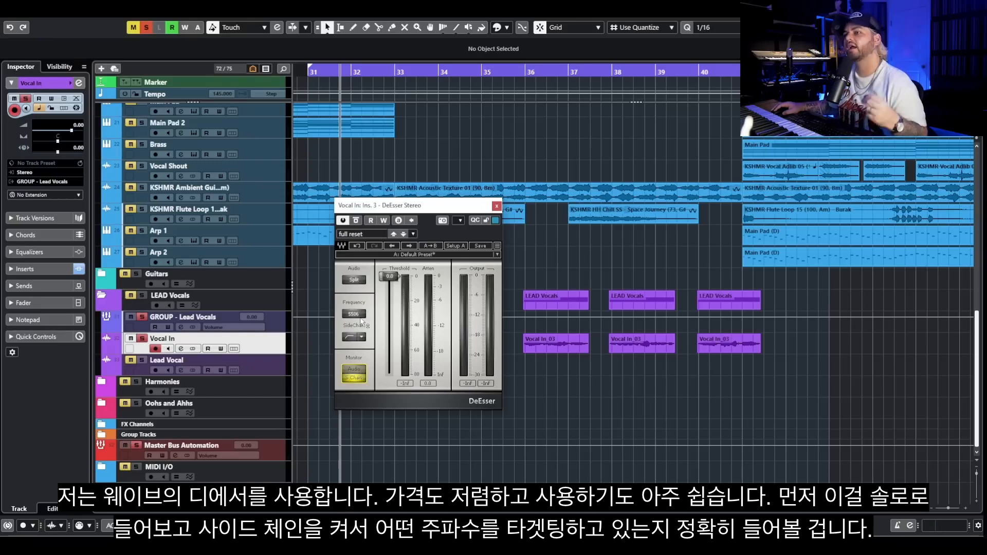
key(space)
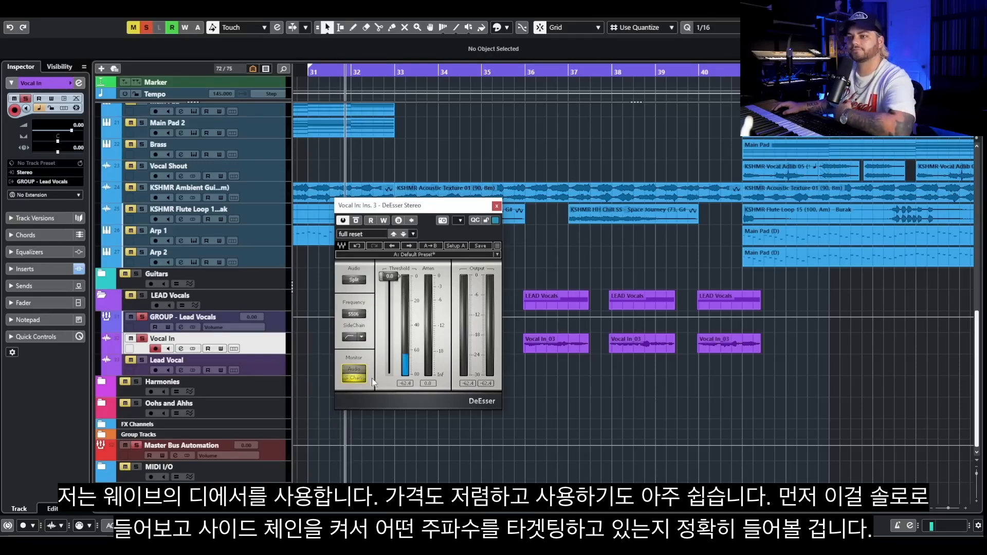
drag(354, 314, 353, 328)
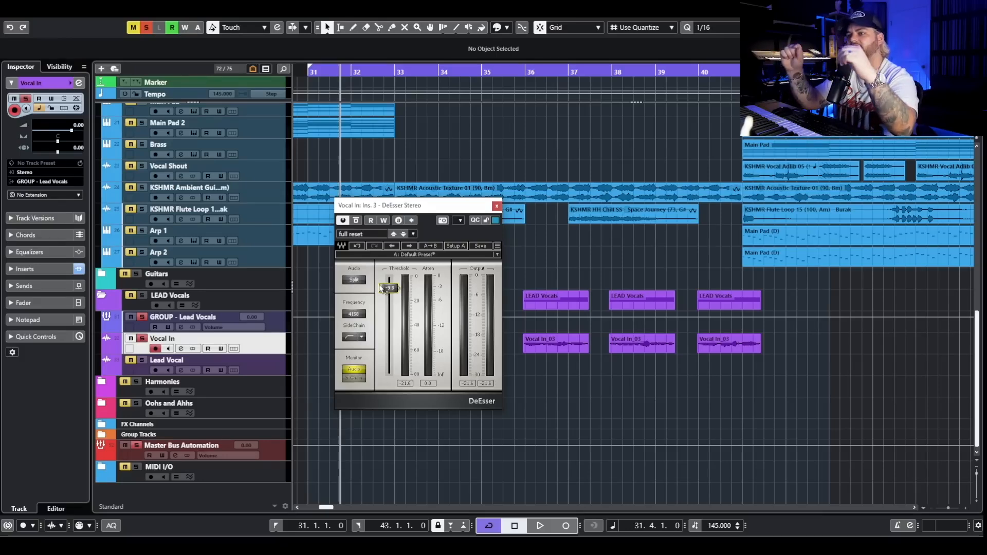
Step: Adjust the DeEsser's threshold to about -30.5 while the soloed vocal plays
key(space)
drag(381, 288, 382, 321)
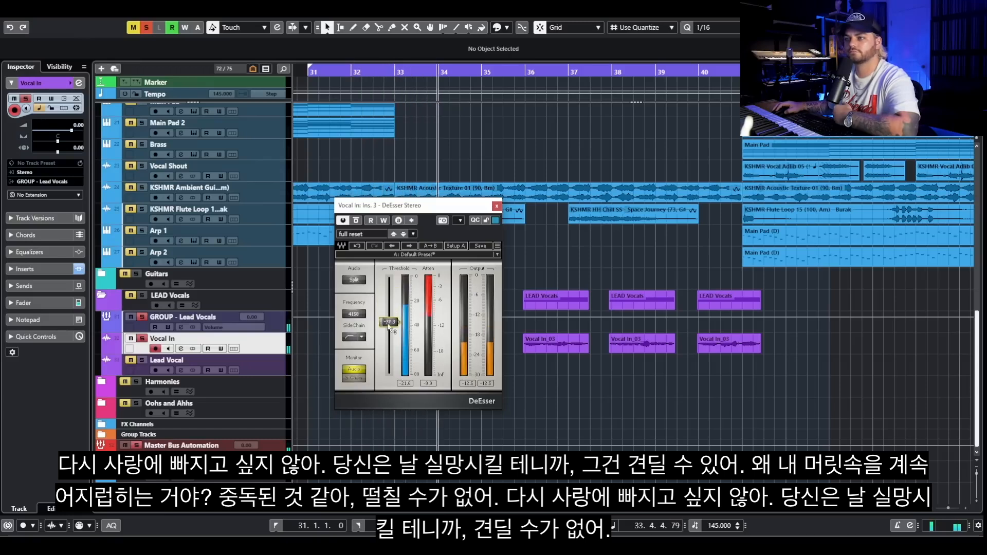
drag(381, 322, 382, 318)
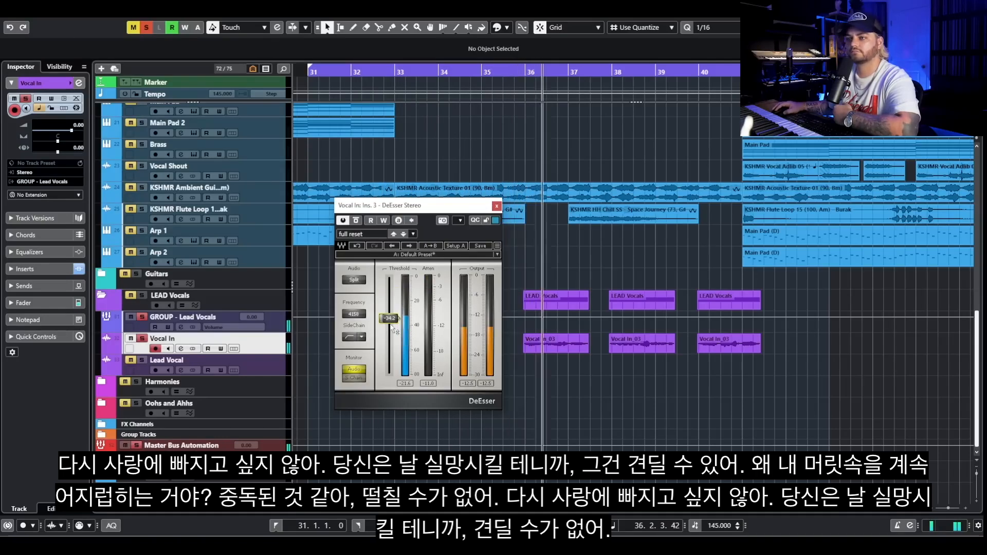
drag(388, 319, 393, 314)
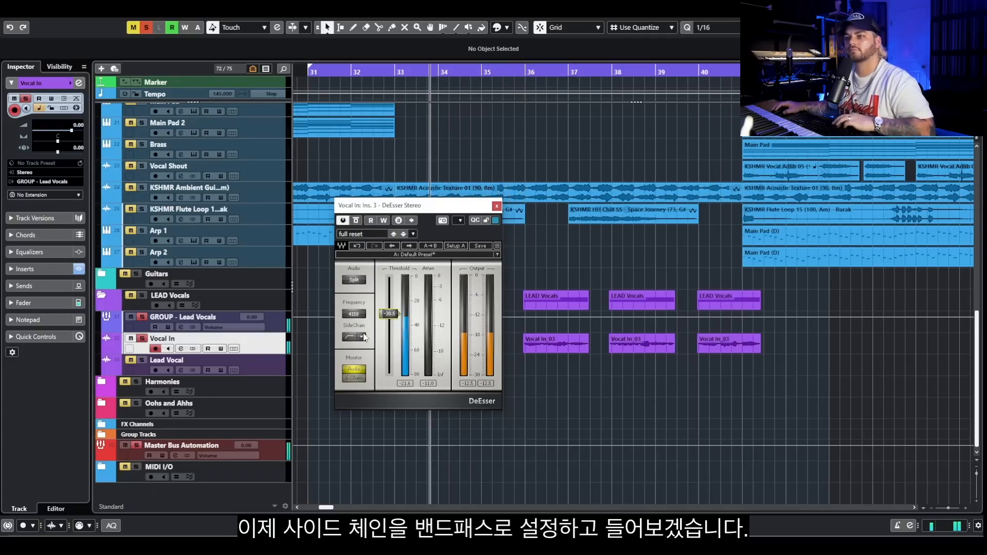
Step: Change the DeEsser's side-chain filter to BandPass and lower the threshold slightly during playback
click(362, 337)
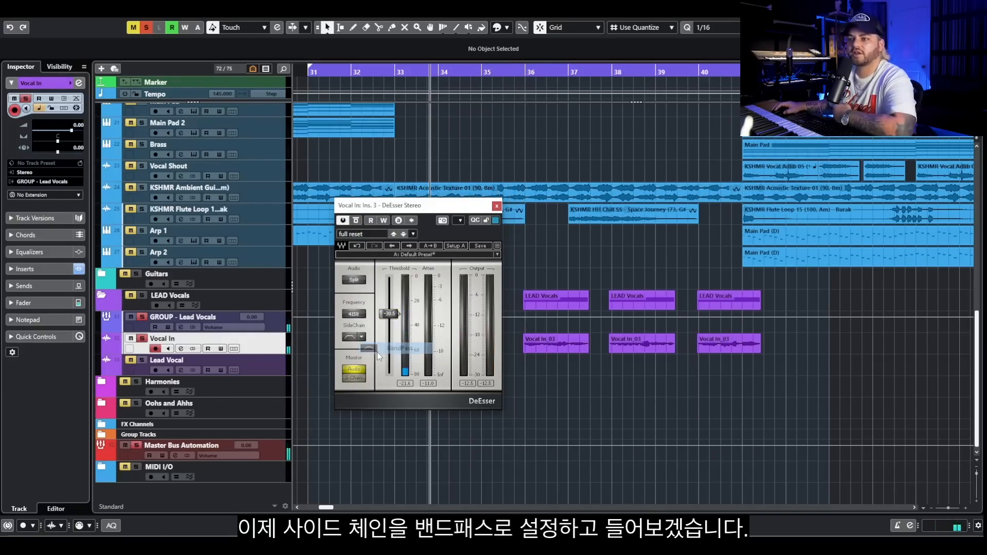
key(space)
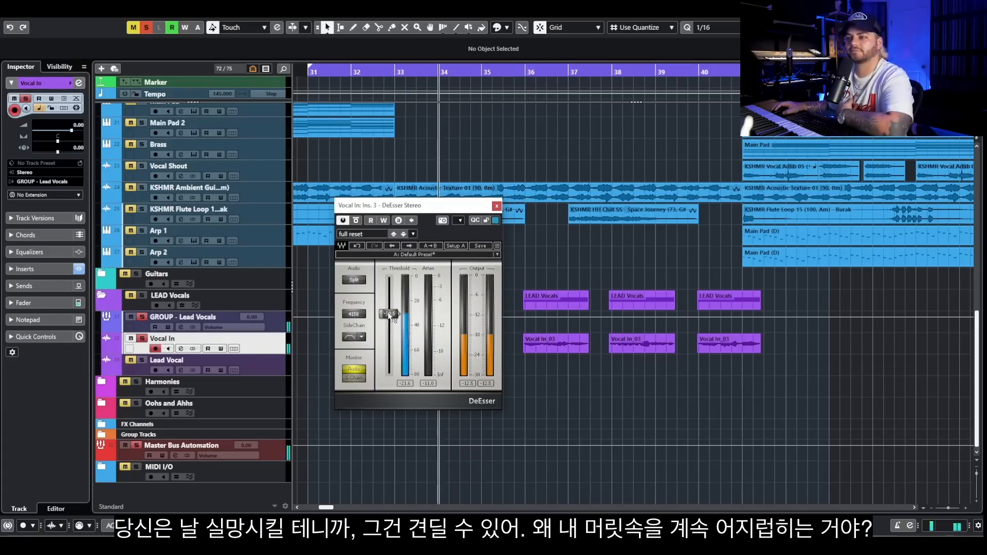
drag(389, 316, 400, 320)
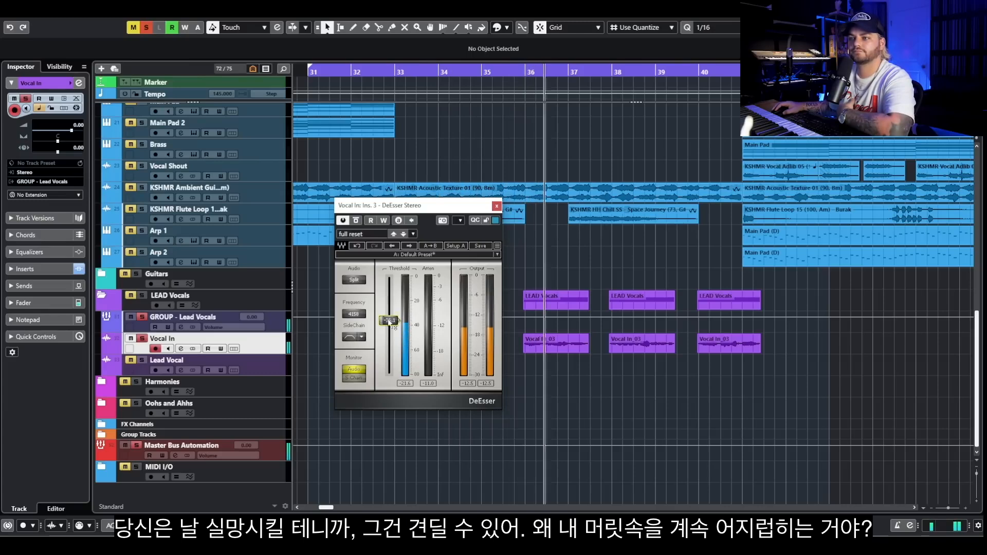
Step: Stop playback and insert a second DeEsser Stereo after the first one on Vocal In
key(space)
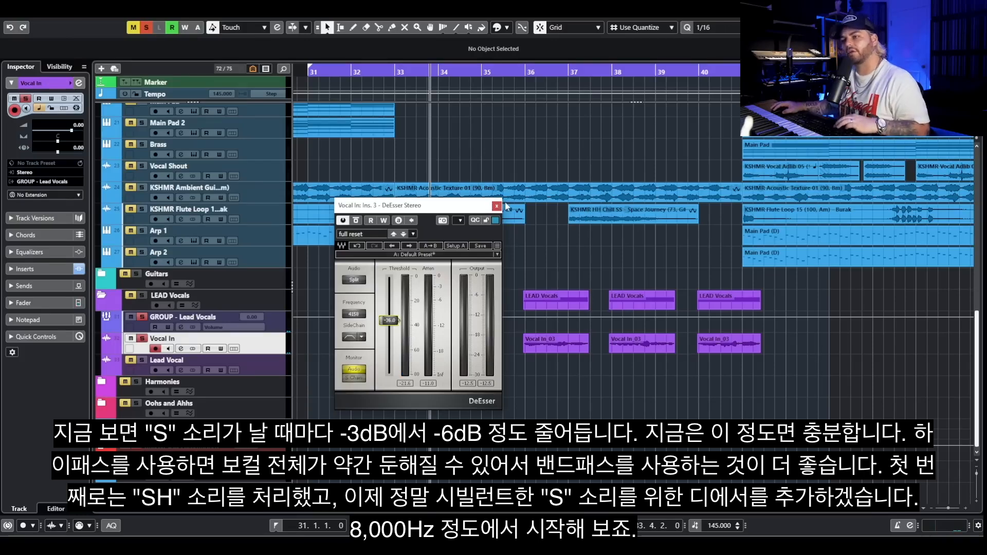
click(361, 337)
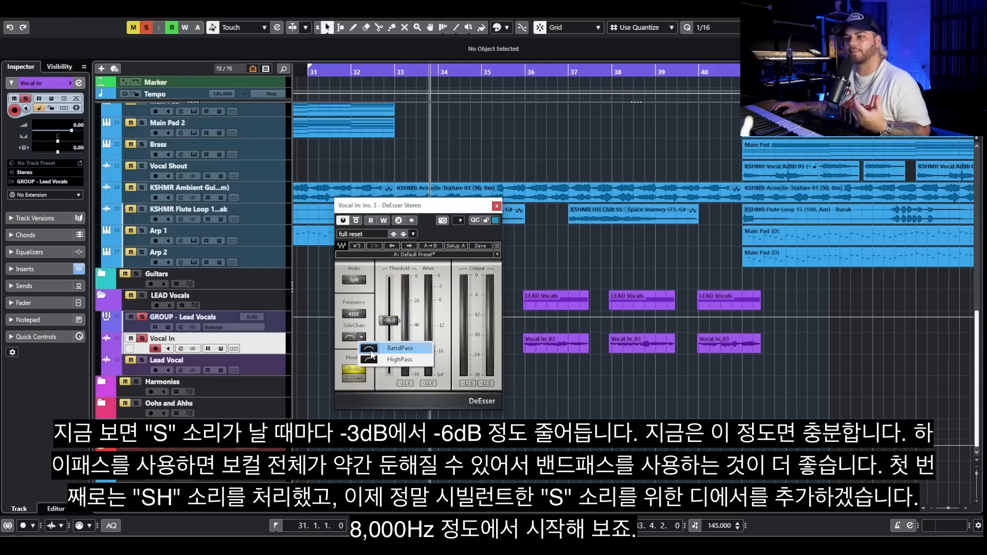
click(475, 203)
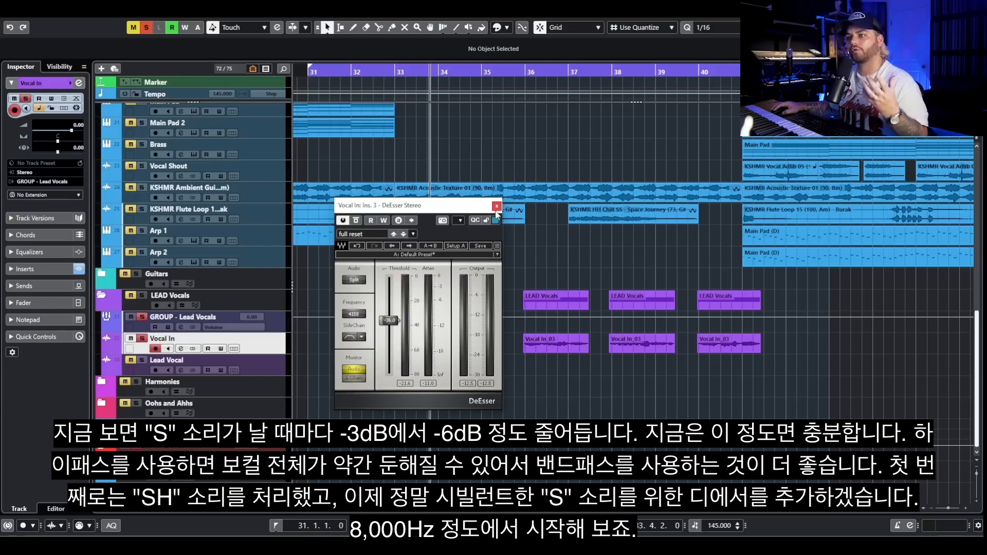
click(184, 349)
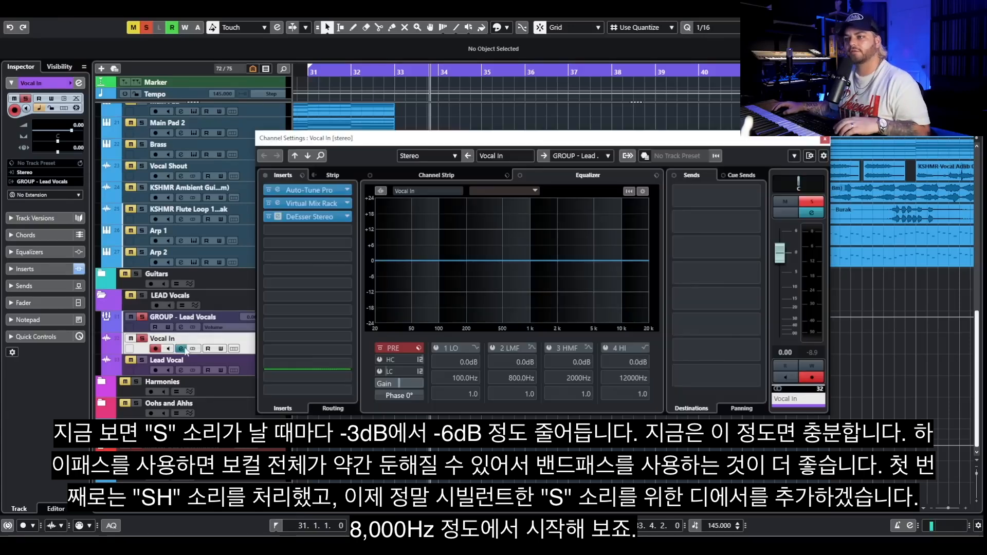
click(314, 234)
Step: Monitoring the second DeEsser's side-chain during playback, set its frequency to 8311 Hz
click(531, 311)
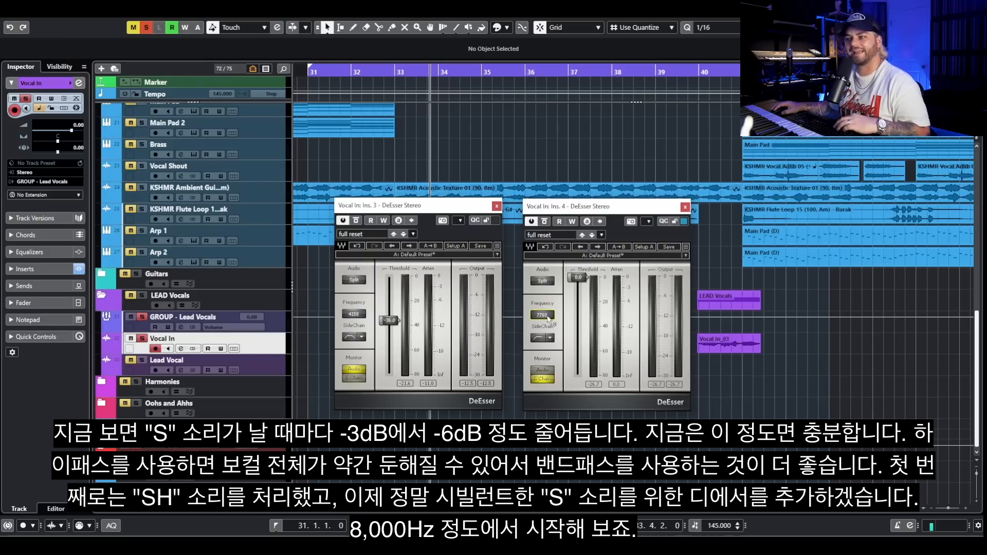
key(space)
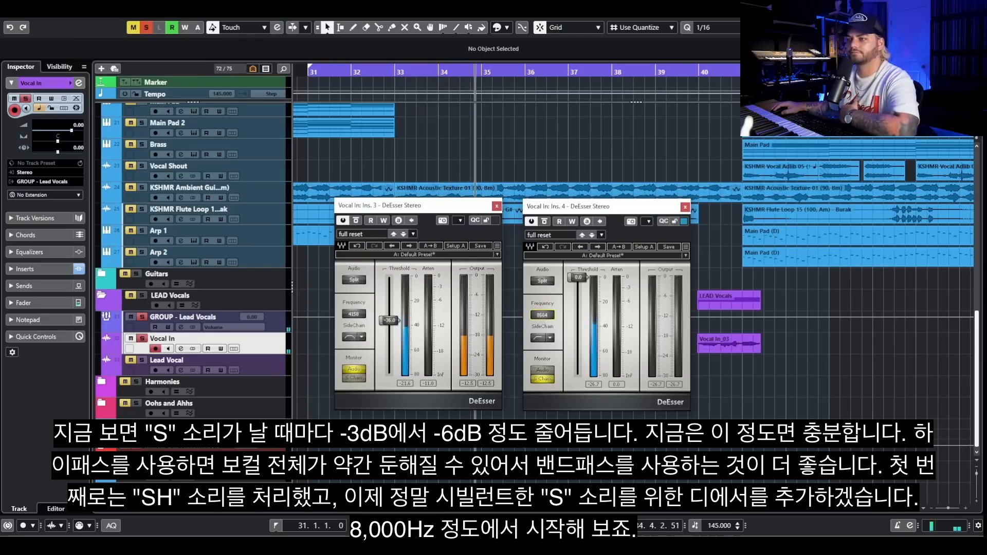
drag(542, 315, 543, 316)
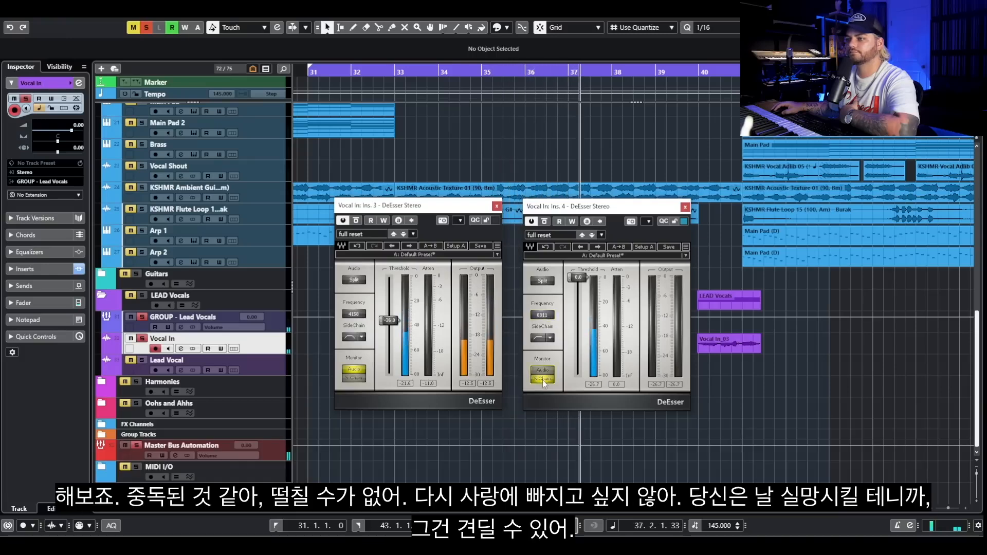
Step: Lower the second DeEsser's threshold to about -39 and set its side-chain filter to BandPass
drag(576, 280, 577, 325)
click(549, 338)
click(567, 351)
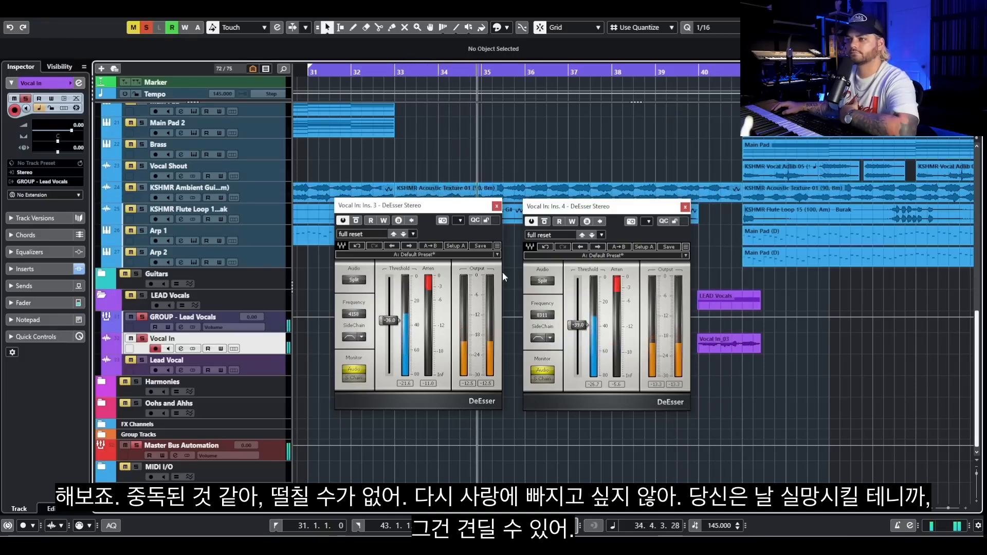
Step: Switch the second DeEsser's audio mode to Wide and lower its threshold slightly during playback, finishing with both DeEsser windows closed
click(542, 281)
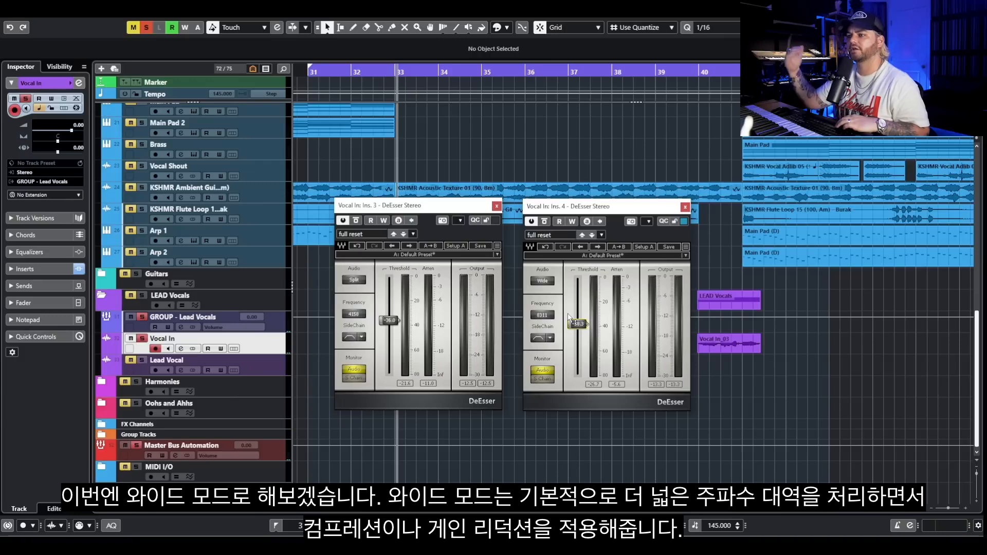
key(space)
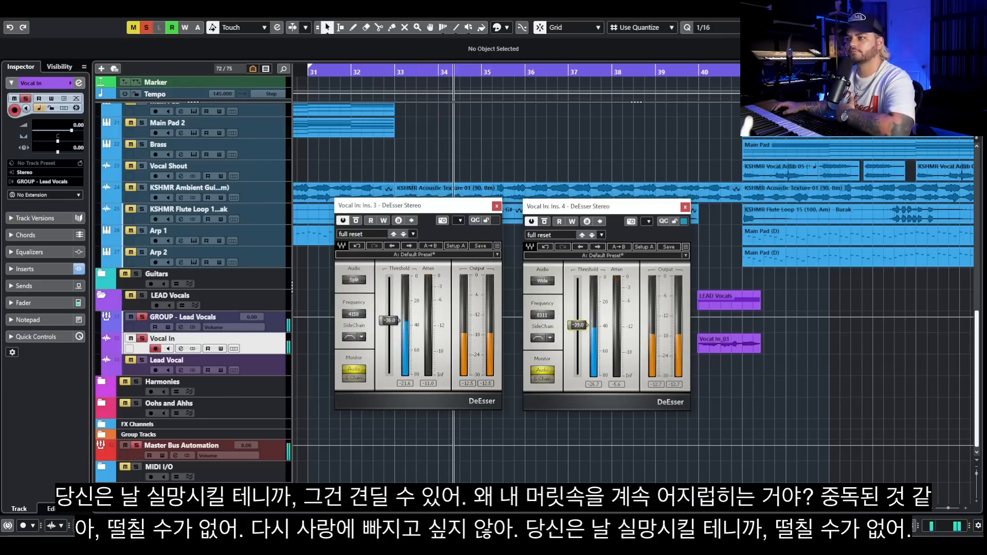
drag(579, 329, 580, 328)
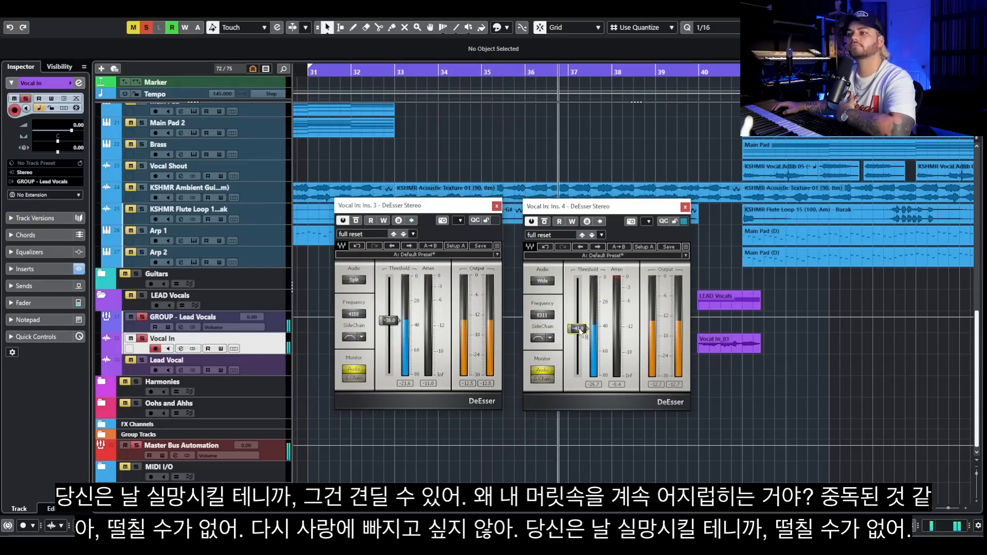
click(684, 208)
click(496, 206)
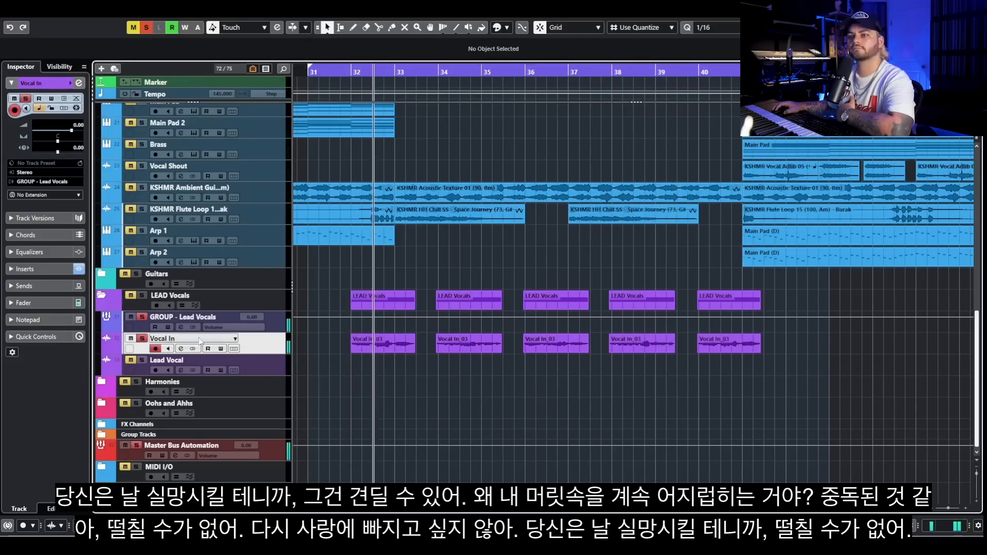
Step: Compare the soloed vocal with all Vocal In inserts bypassed and active, leaving them active
click(181, 349)
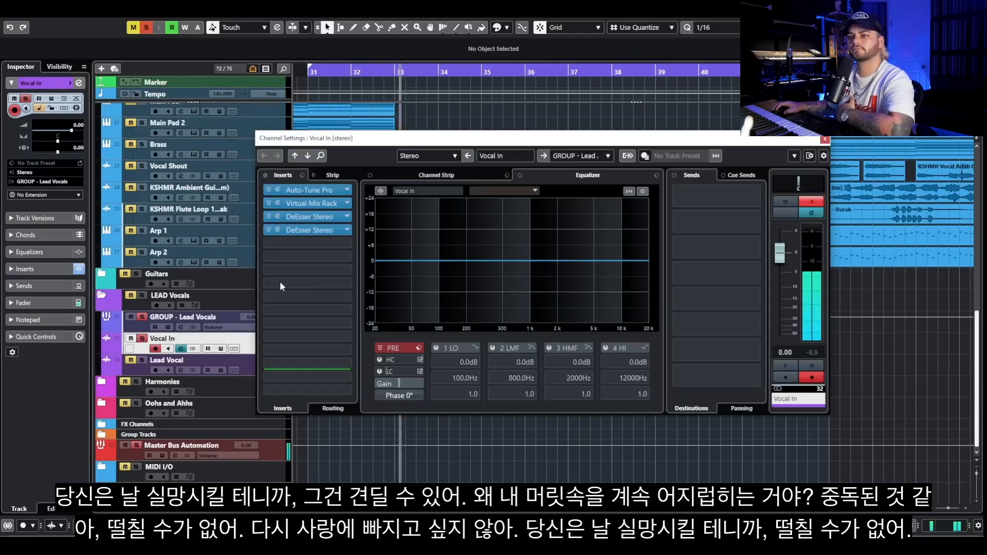
click(265, 176)
click(264, 176)
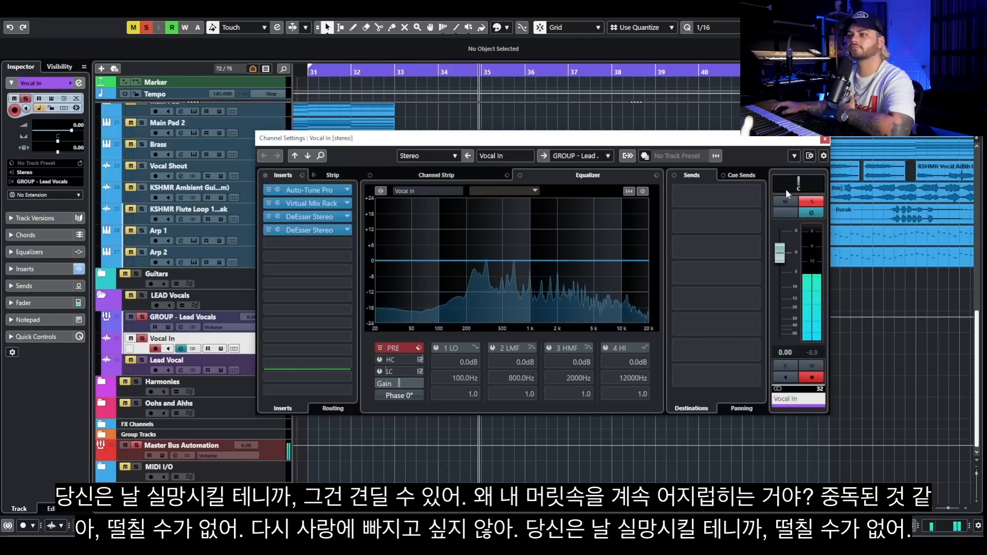
click(825, 140)
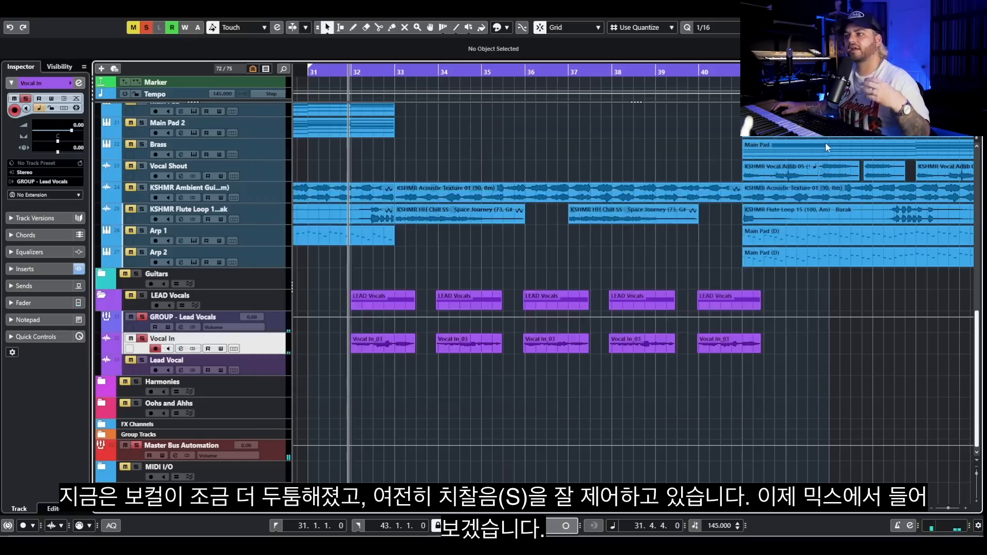
Step: Unsolo Vocal In and listen to the de-essed vocal within the full mix
click(142, 338)
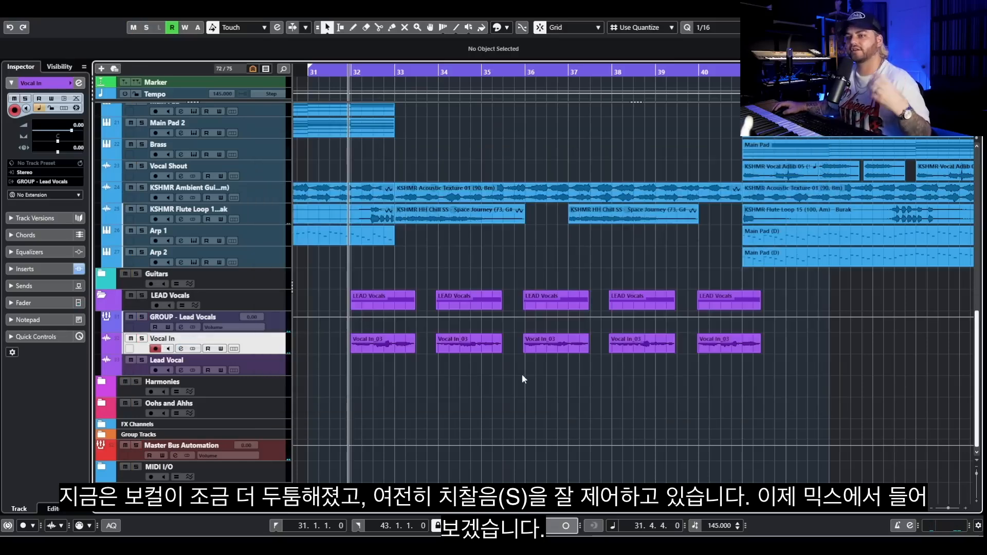
key(space)
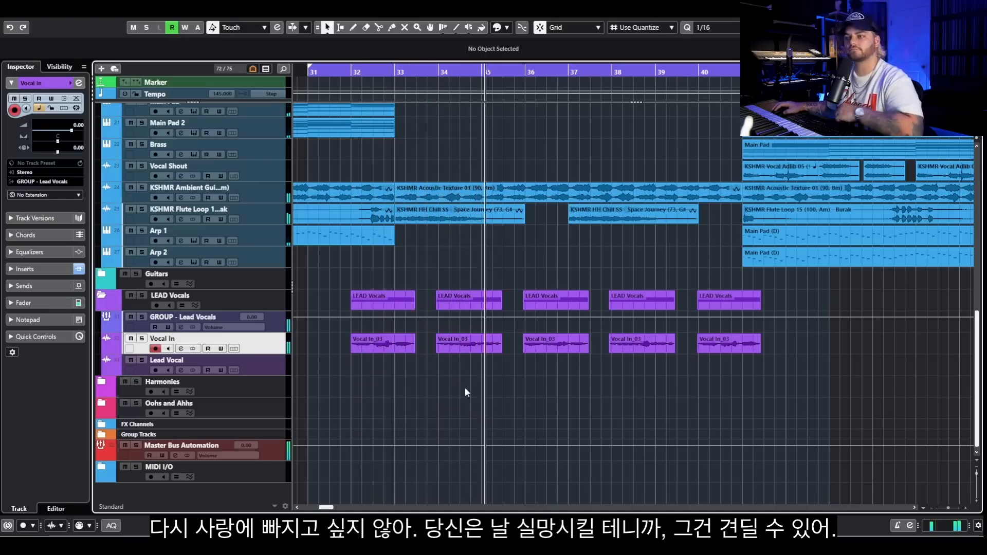
key(space)
Step: Insert RVox Stereo after the second DeEsser on Vocal In and move its window over the channel settings
click(180, 348)
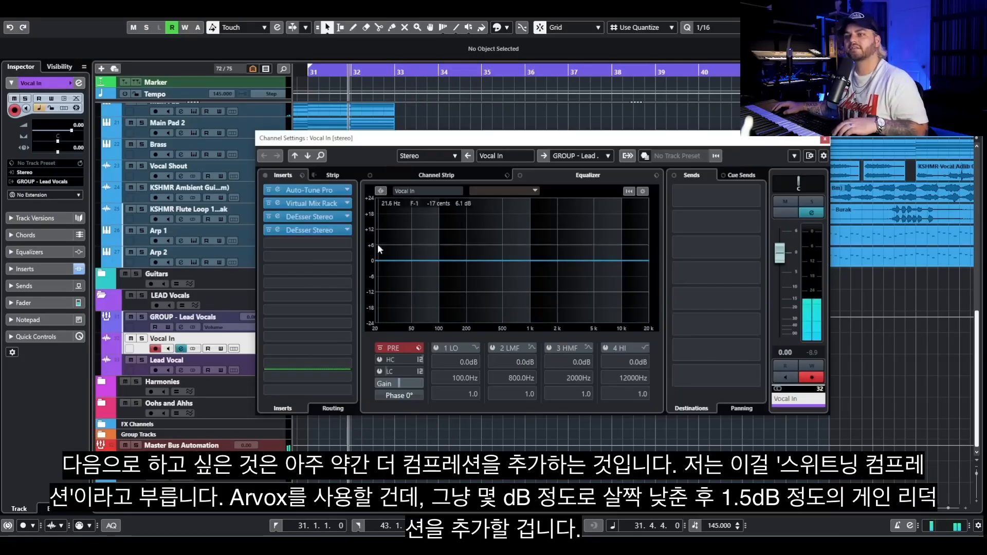
click(315, 244)
text(rvox)
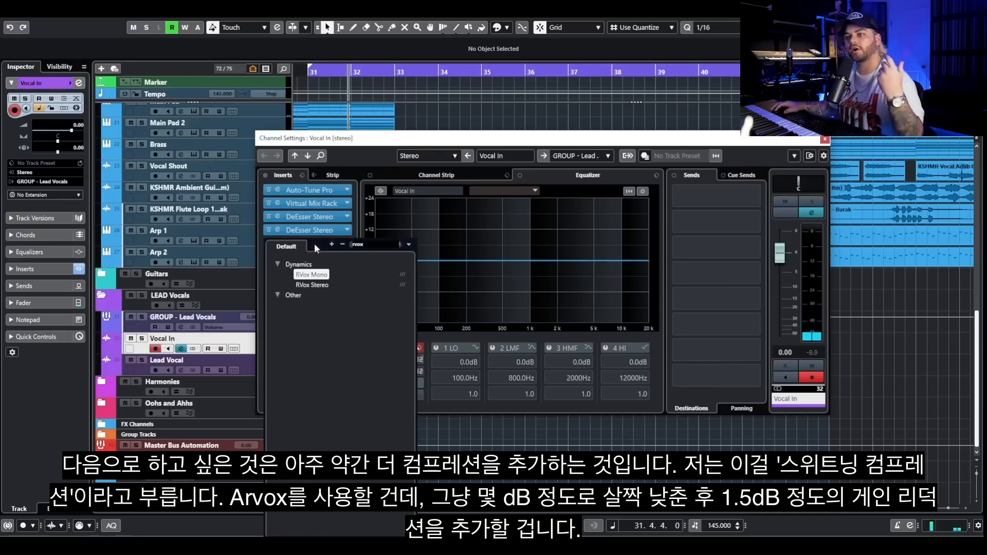
click(315, 286)
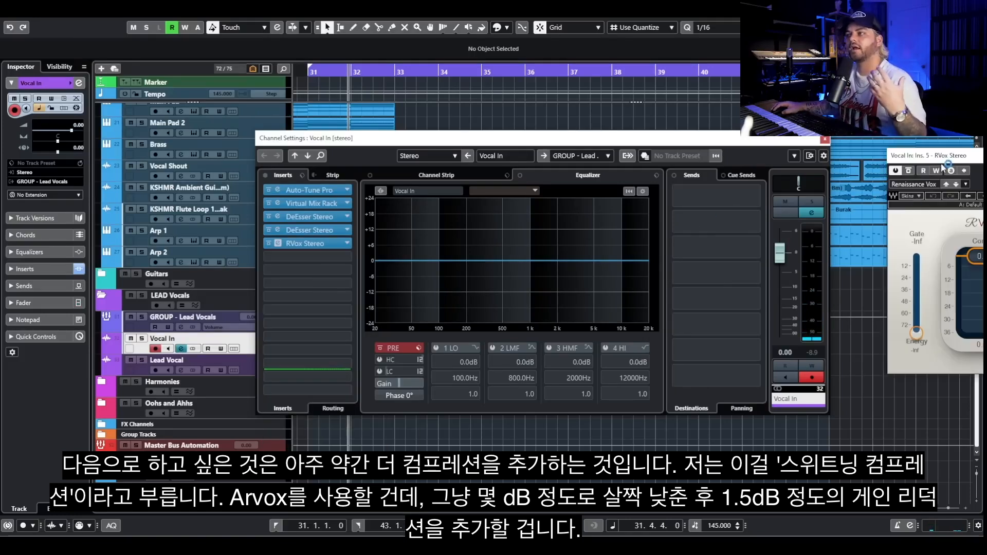
drag(941, 164, 443, 148)
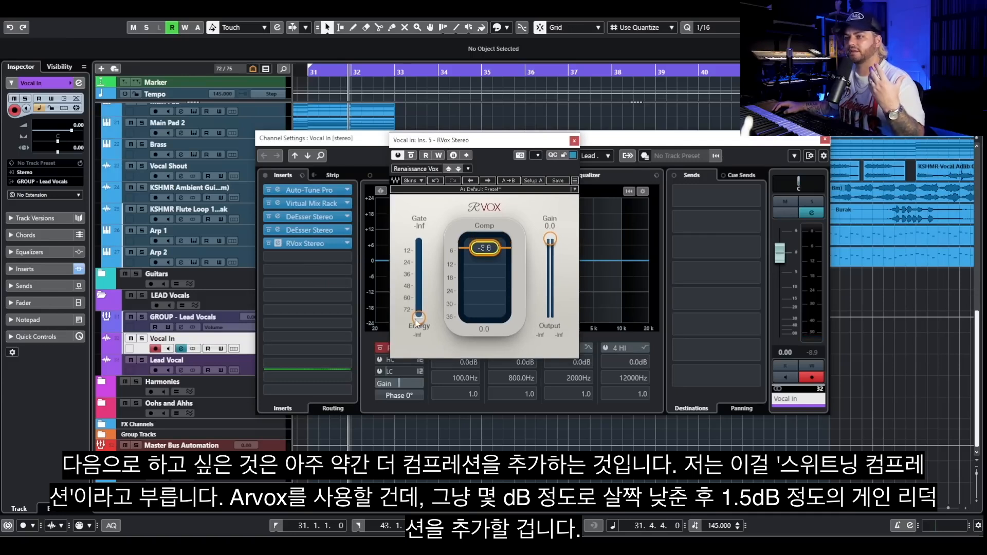
Step: Set RVox to compression -3.7, gate -66.2 and gain -2.3 during playback, comparing it bypassed and active
drag(550, 239, 550, 242)
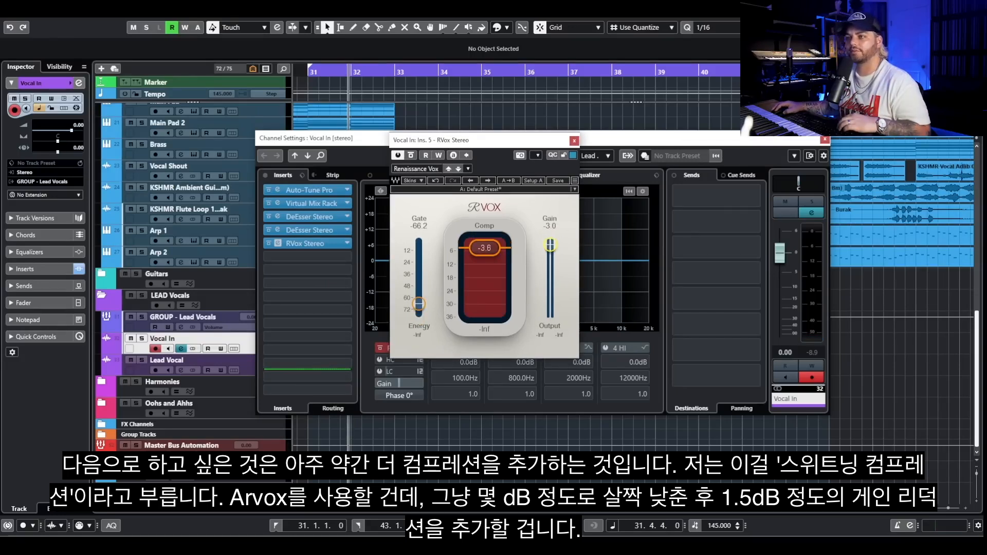
key(space)
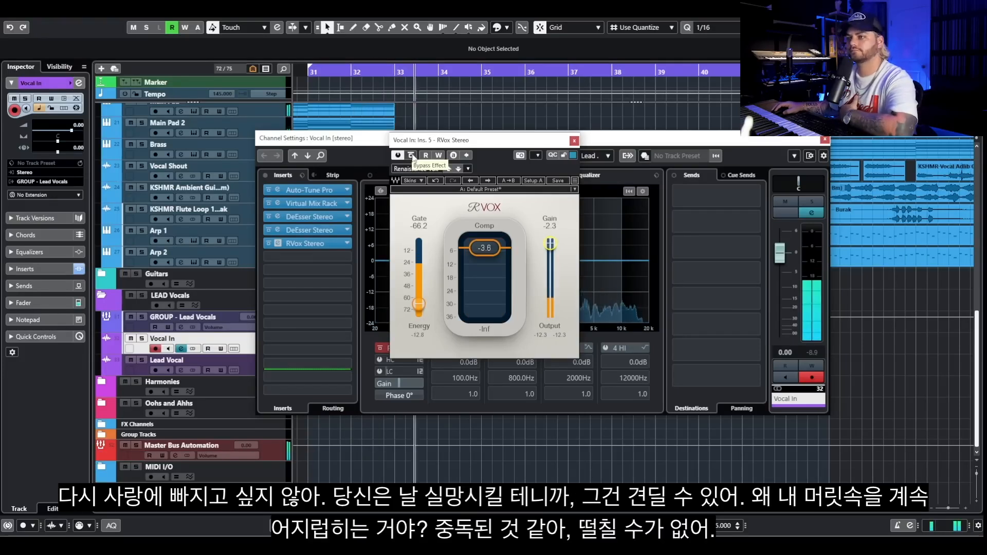
click(412, 155)
click(412, 156)
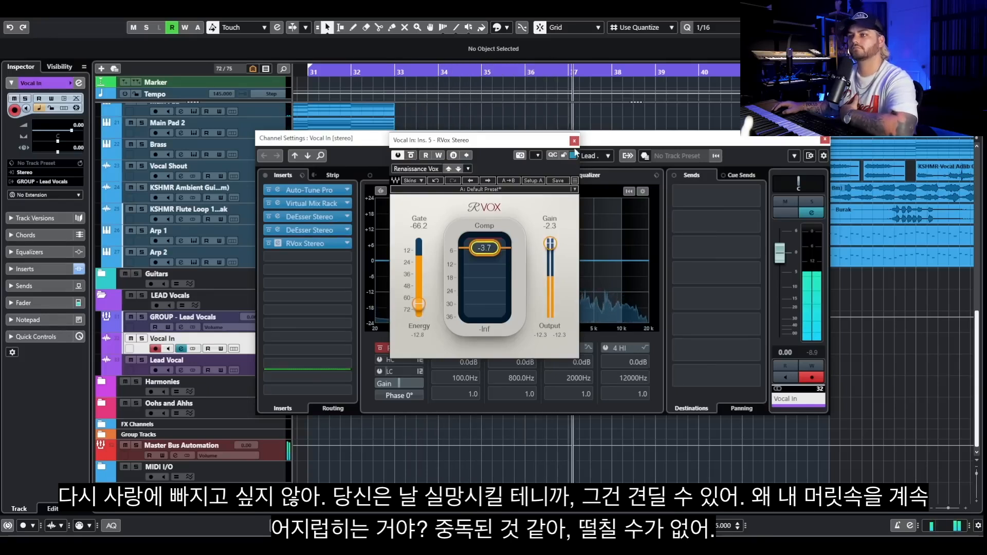
Step: Compare the vocal in the mix with the whole insert chain bypassed and active, then close the open windows
click(265, 175)
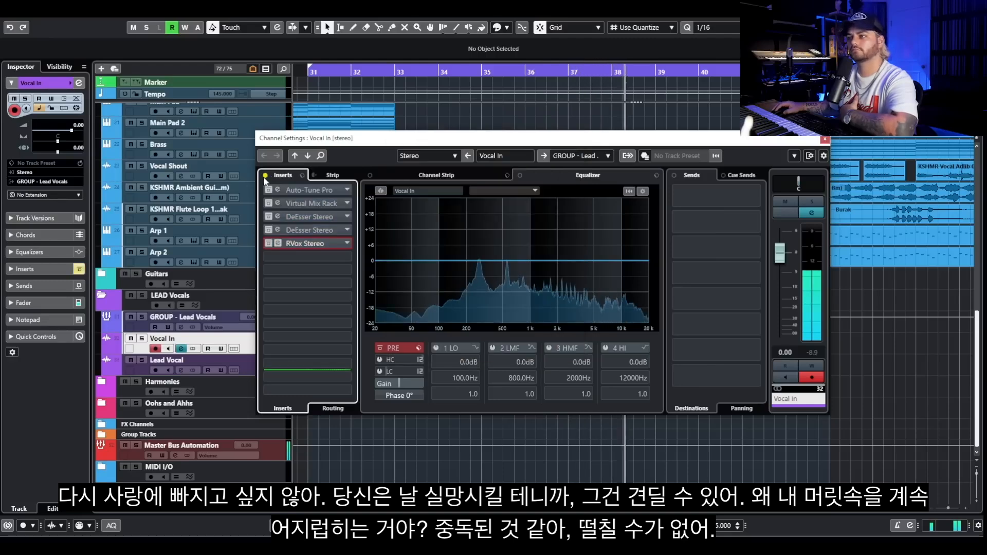
click(266, 175)
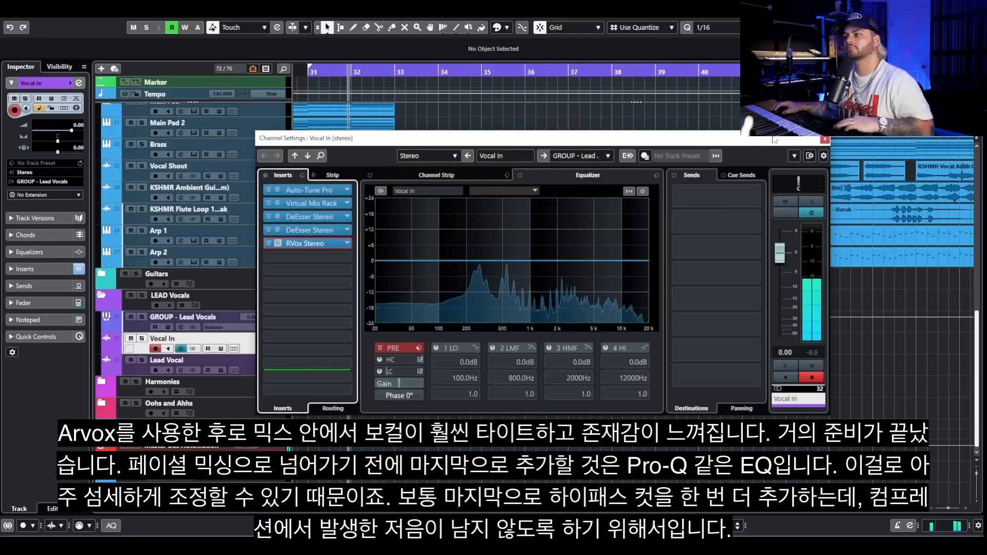
click(825, 139)
click(575, 144)
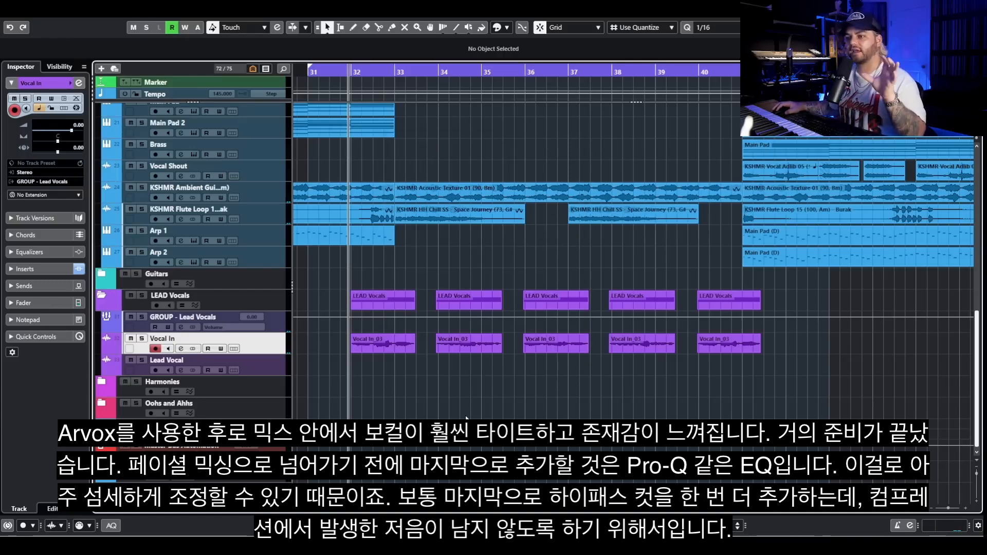
Step: Insert Pro-Q 3 after RVox on Vocal In and add a 12 dB/oct low cut at about 84 Hz
mouse_move(467, 535)
key(e)
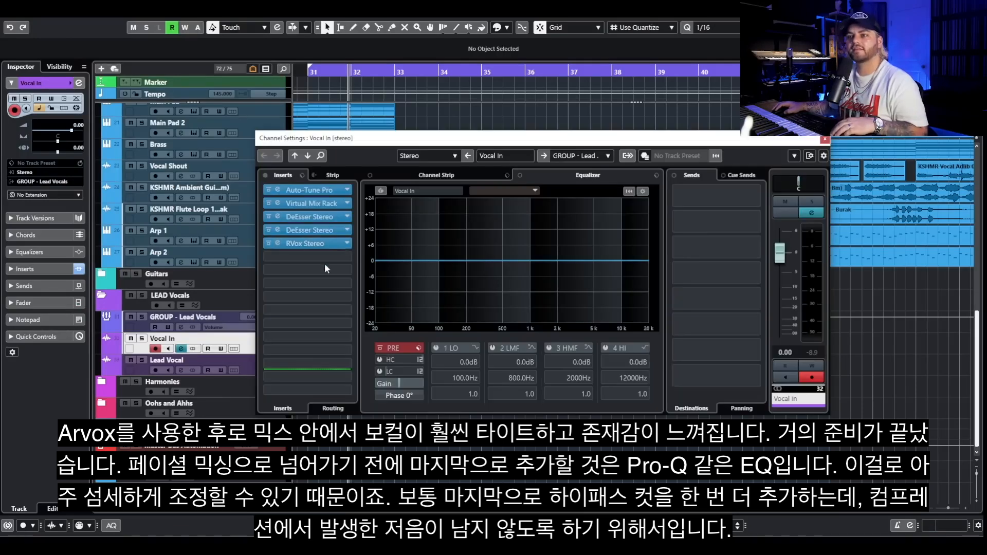
click(317, 260)
text(pro-q)
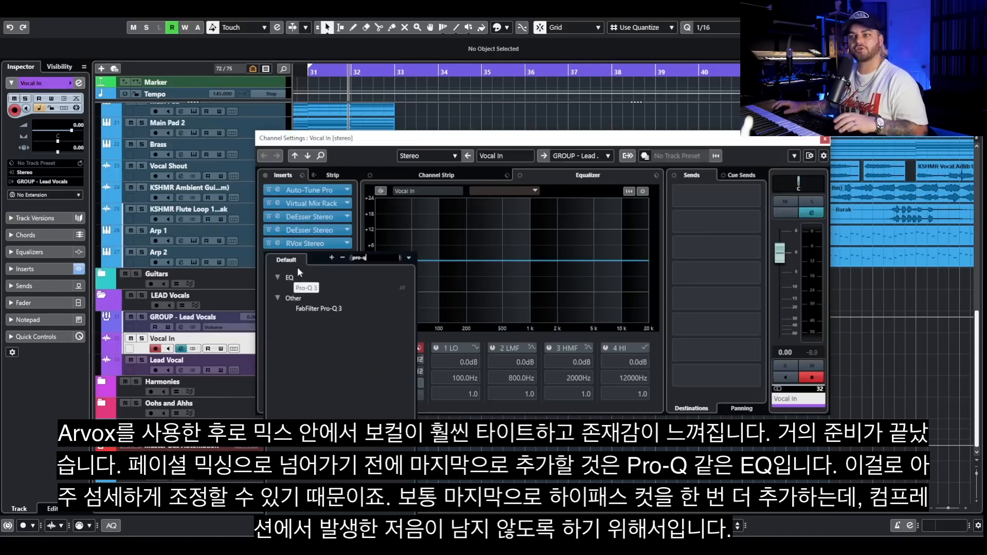
click(307, 288)
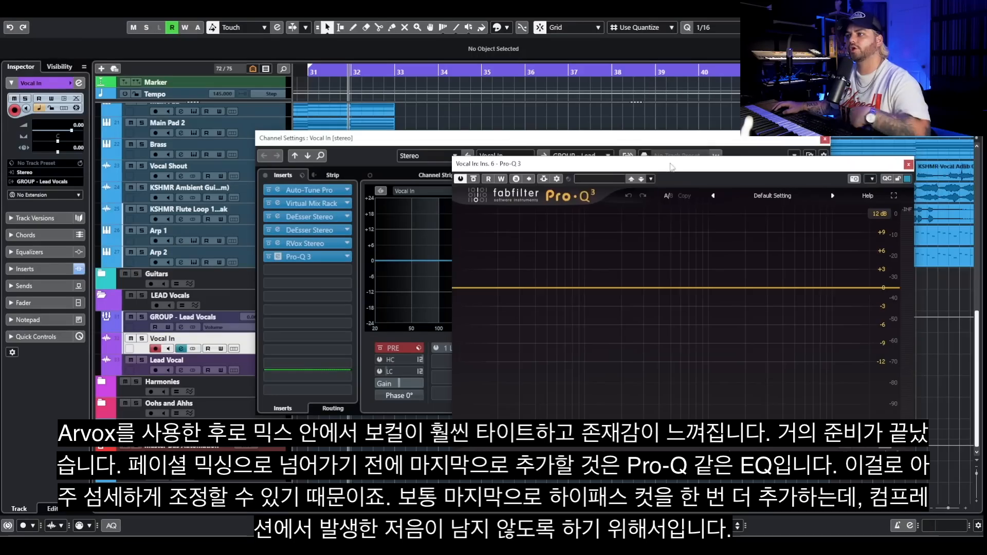
click(832, 138)
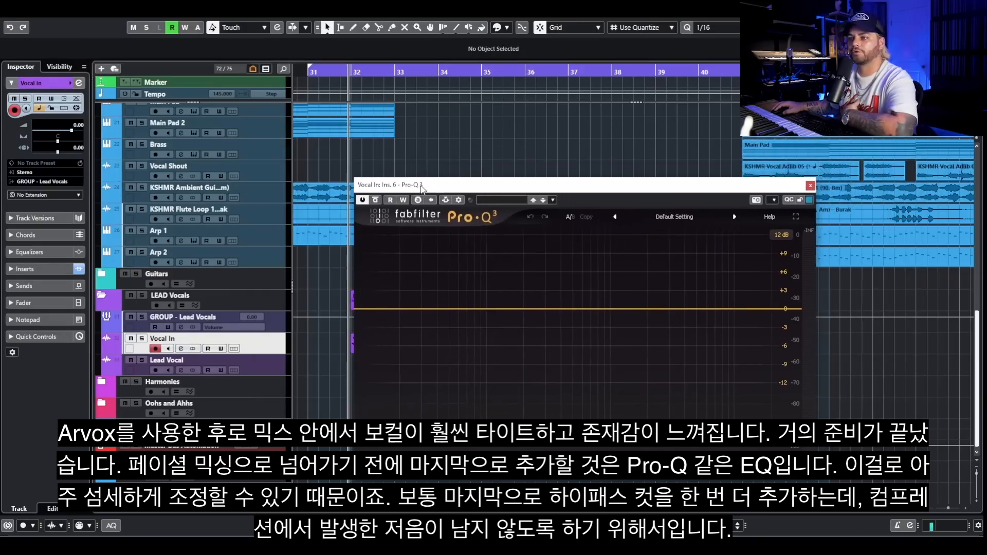
drag(361, 322, 477, 308)
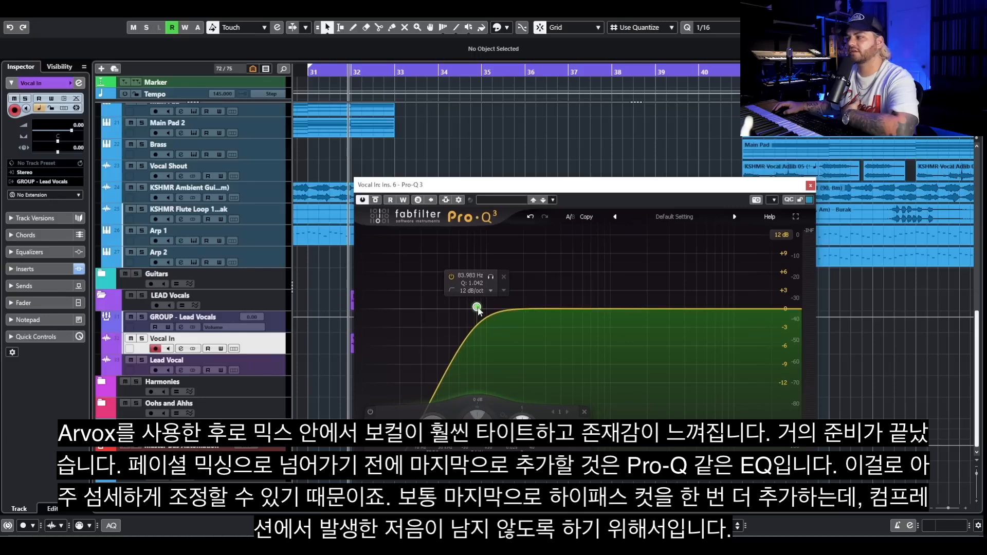
Step: Audition the mids in Pro-Q 3 during playback and add a gentle bell cut of -0.75 dB at 2325 Hz with Q 1.521
key(space)
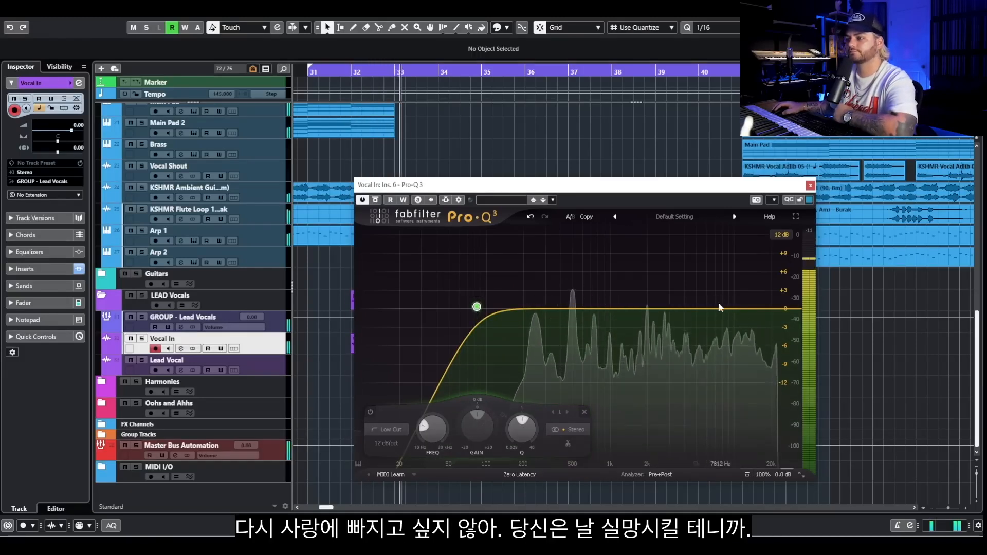
mouse_move(659, 309)
mouse_down()
mouse_move(661, 276)
mouse_move(664, 318)
mouse_up()
key(space)
drag(705, 428, 705, 420)
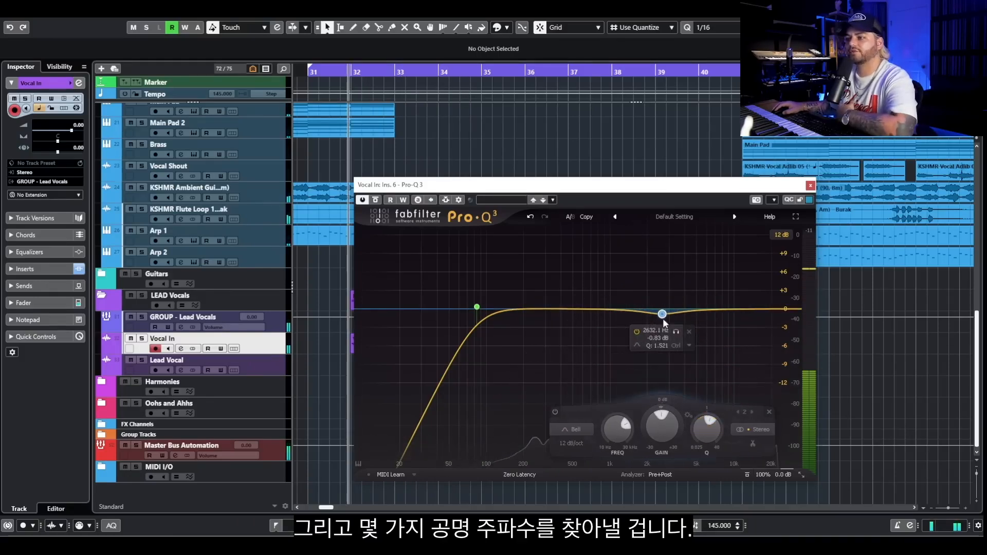
drag(662, 315, 660, 317)
click(674, 334)
key(space)
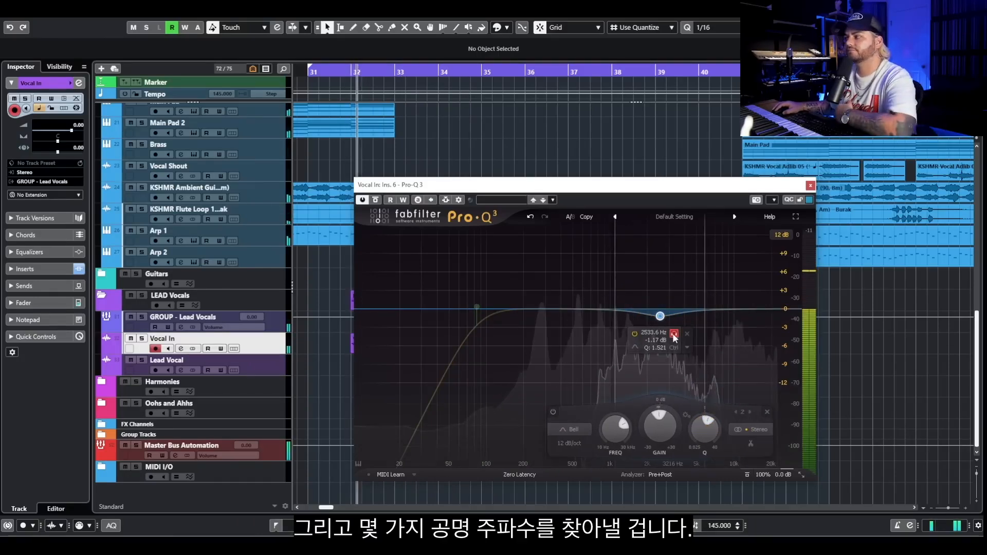
drag(660, 317, 661, 314)
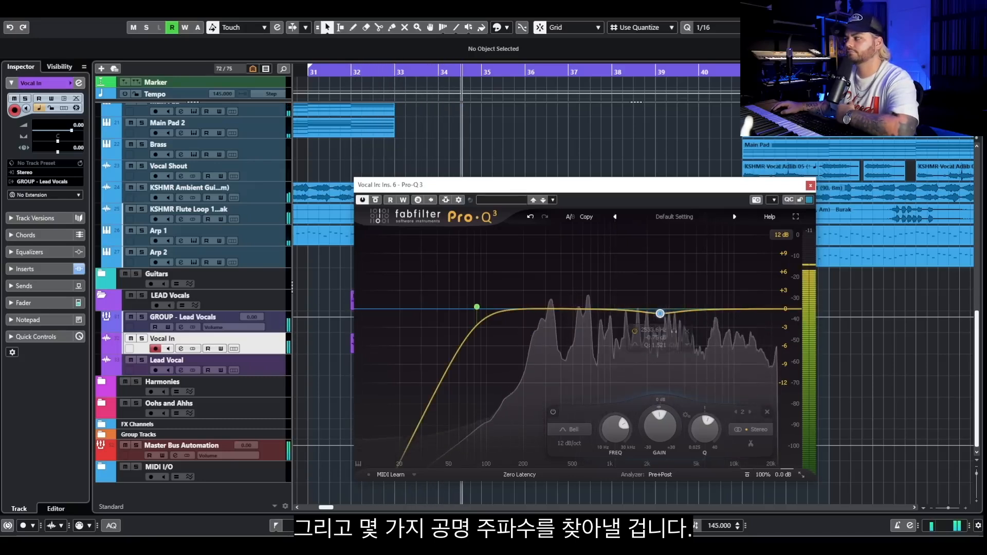
mouse_move(658, 315)
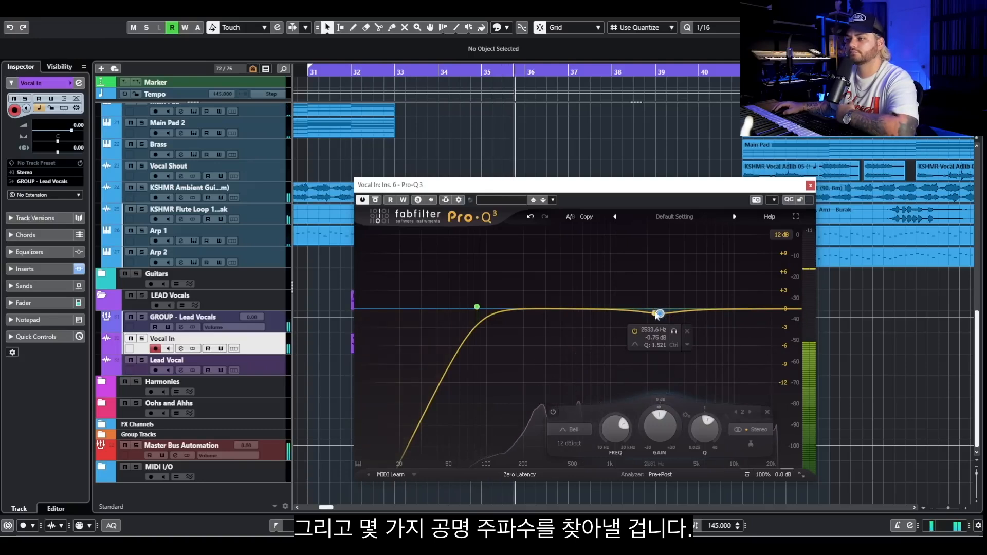
click(675, 332)
drag(676, 332, 669, 326)
Step: Add a second bell cut in Pro-Q 3 at about 4323 Hz with gain -1.25 dB and Q 3.479
double_click(689, 298)
click(704, 268)
drag(690, 298, 689, 316)
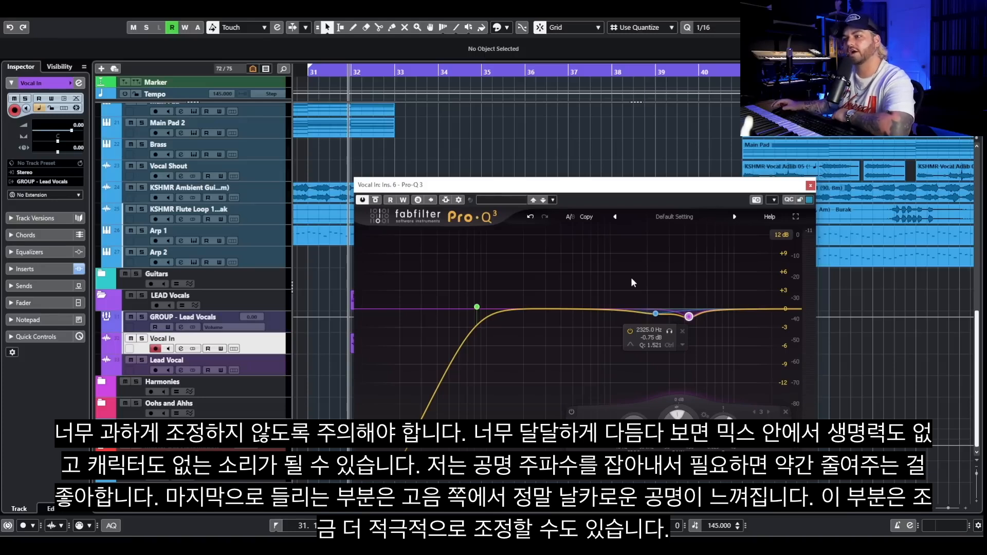
Step: Find the harsh high resonance by soloing a narrow +3.67 dB bell with Q 9.445, placing it at about 6967 Hz
drag(714, 309, 713, 286)
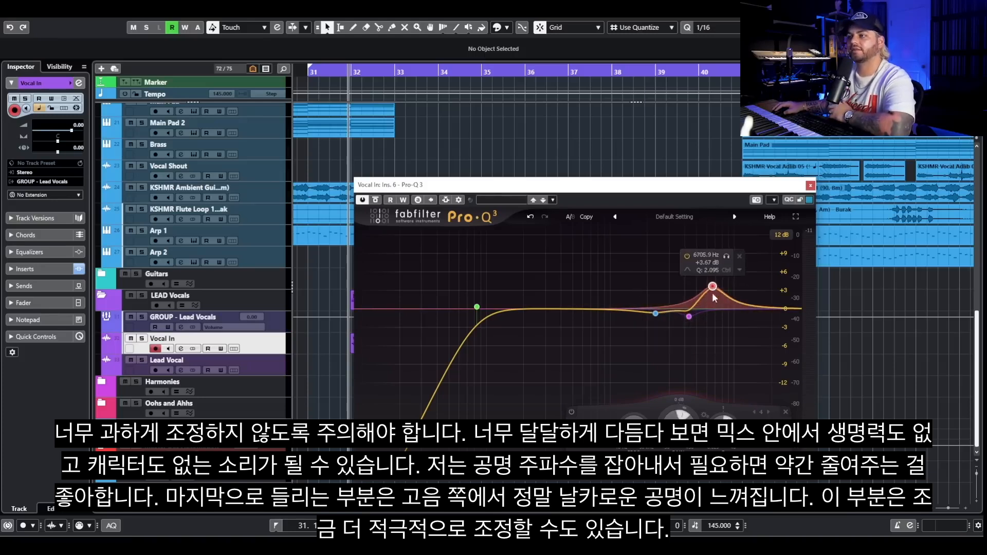
drag(724, 414, 733, 401)
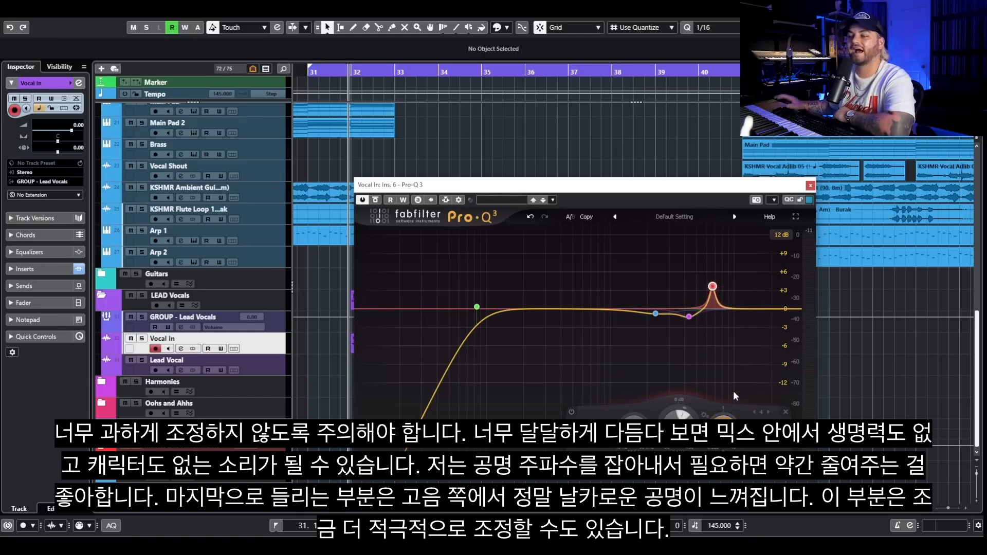
mouse_move(687, 295)
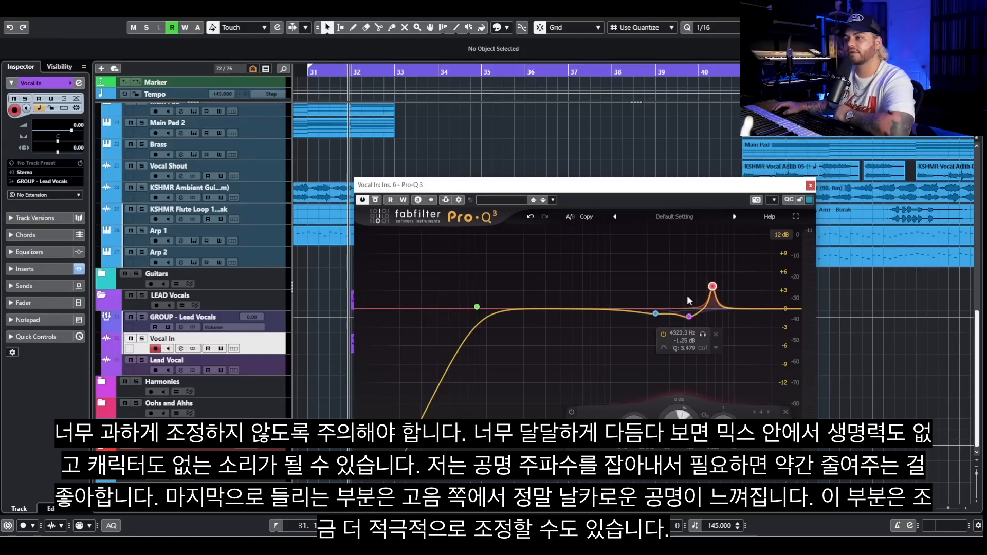
drag(728, 257, 732, 258)
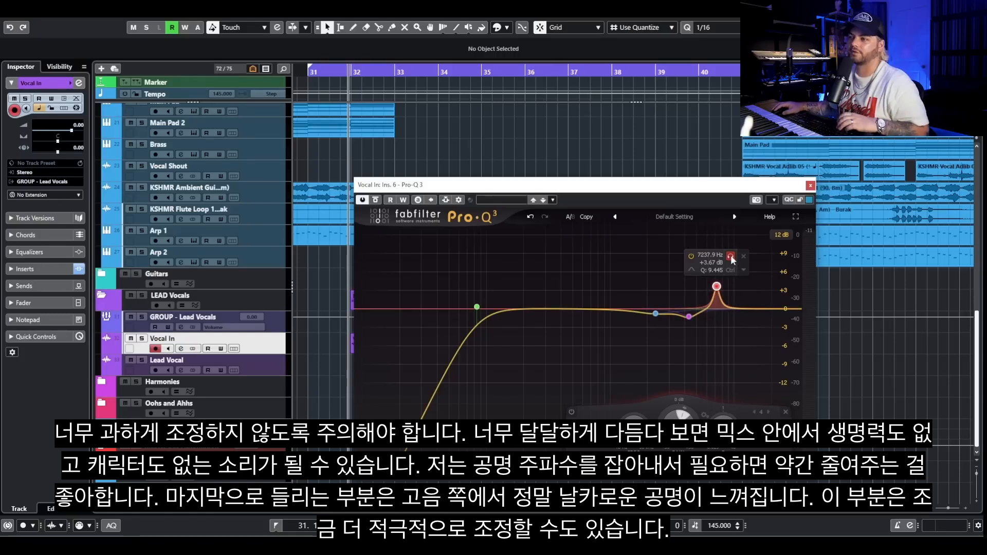
key(space)
drag(733, 259, 727, 261)
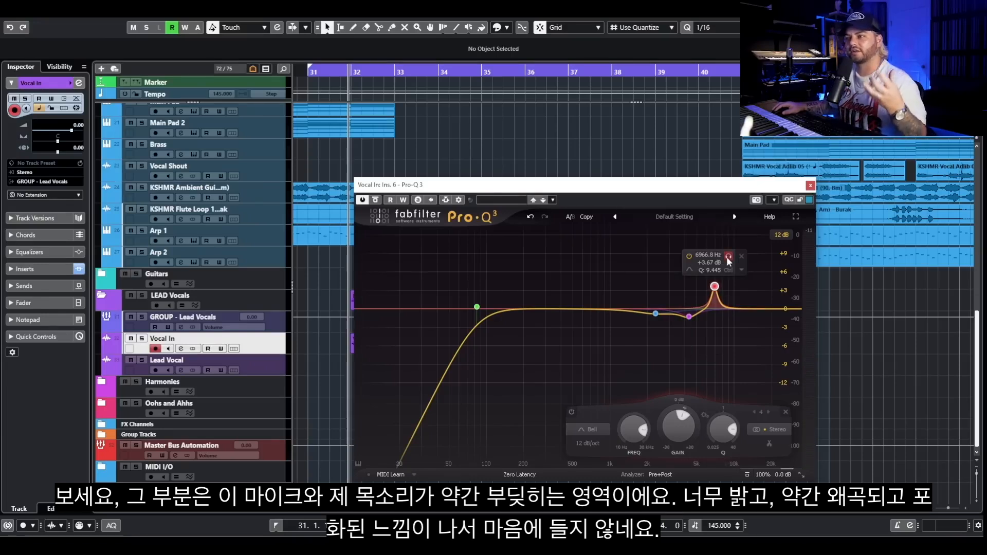
key(space)
click(728, 258)
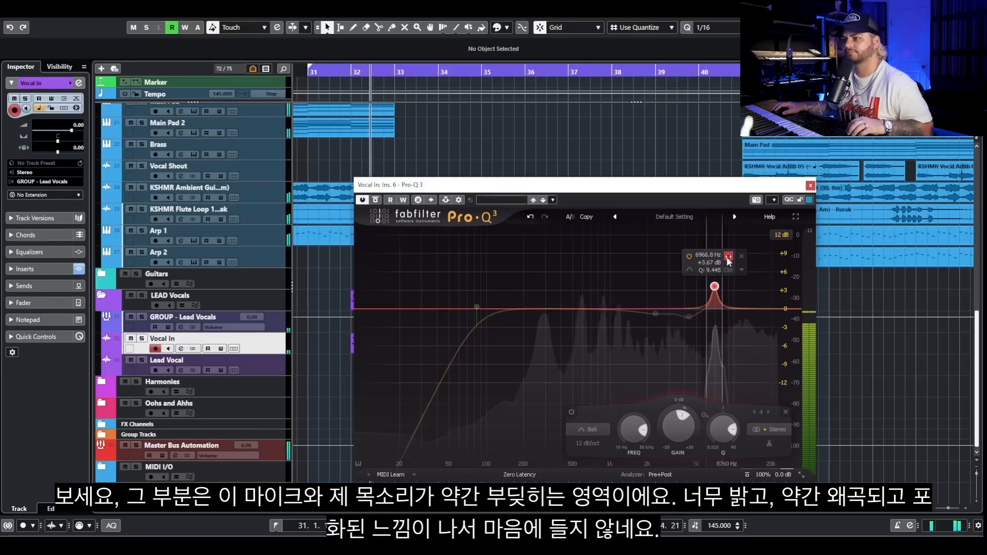
Step: Turn the 6967 Hz boost into a cut of about 3 dB, narrow its Q to 23.21 and check it soloed and in context
drag(715, 284, 715, 331)
drag(727, 433, 728, 334)
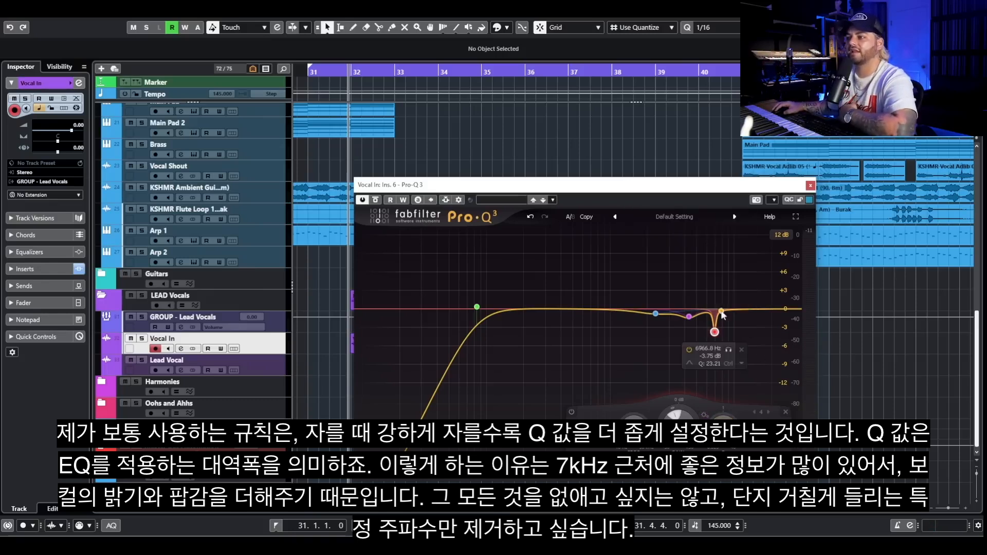
click(727, 350)
key(space)
click(726, 350)
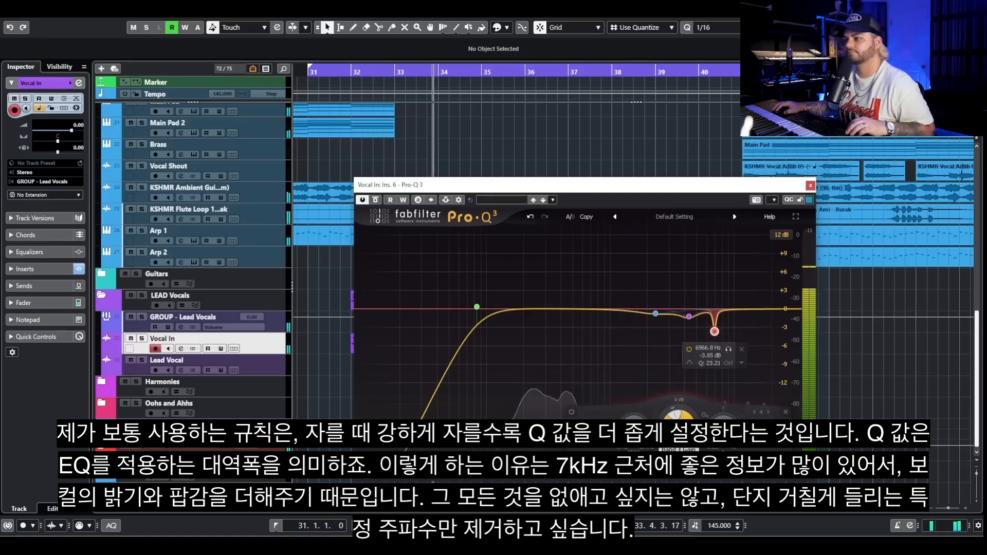
key(space)
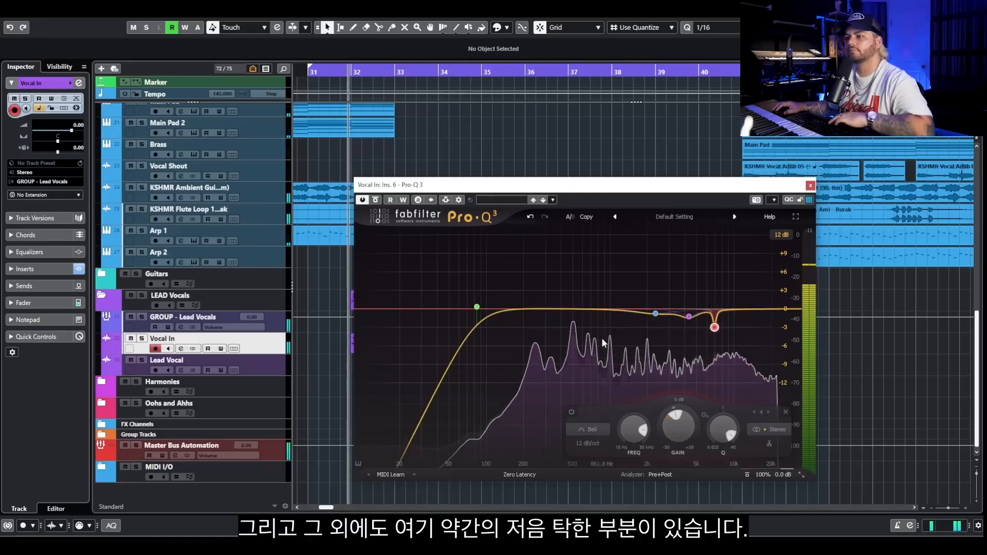
Step: Add a gentle bell cut of about 0.9 dB near 500 Hz to reduce low-mid mud, auditioning the band and adjusting its Q
click(574, 314)
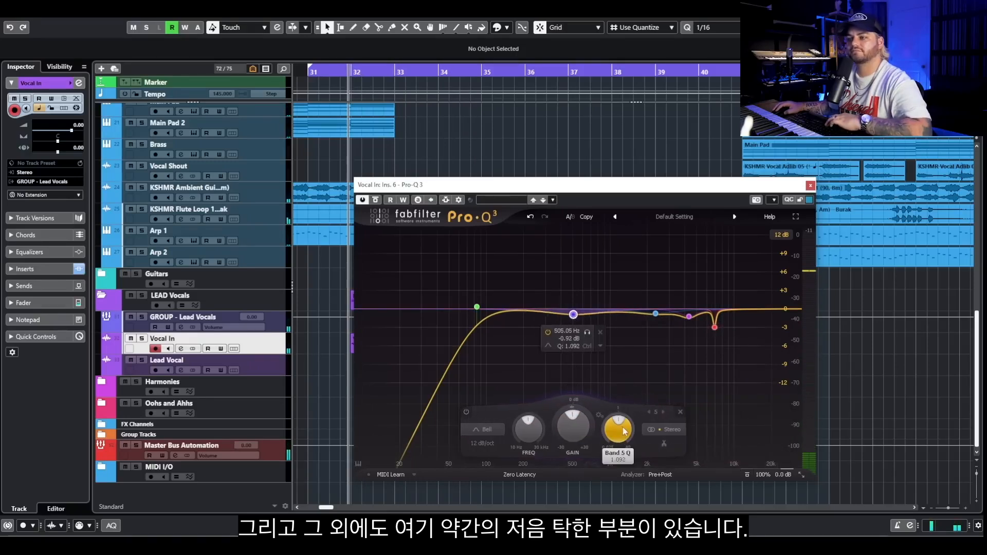
key(space)
drag(585, 332, 588, 331)
drag(612, 424, 612, 423)
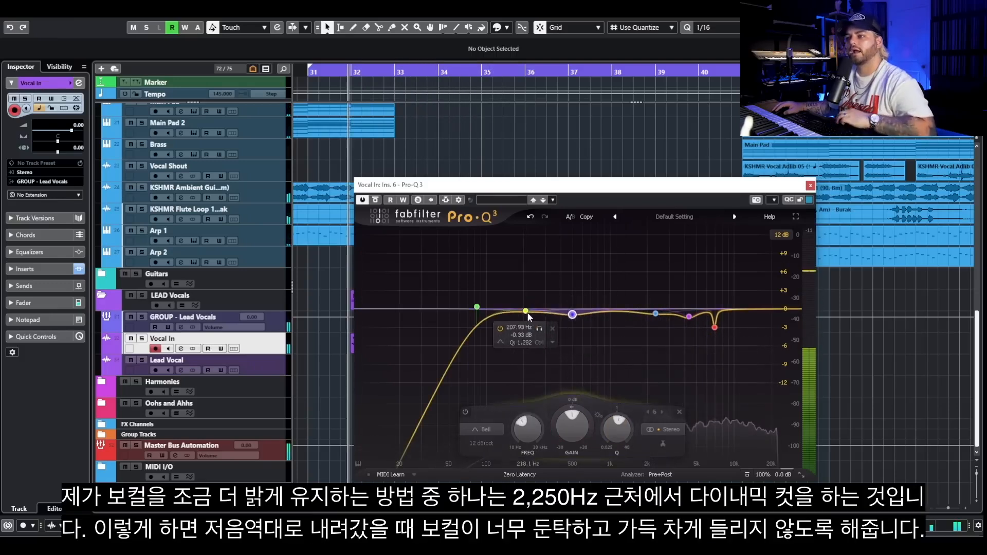
Step: Add a bell band at about 224 Hz with gain -0.33 dB, make it dynamic and fine-tune its dynamic range and Q
click(524, 311)
click(551, 343)
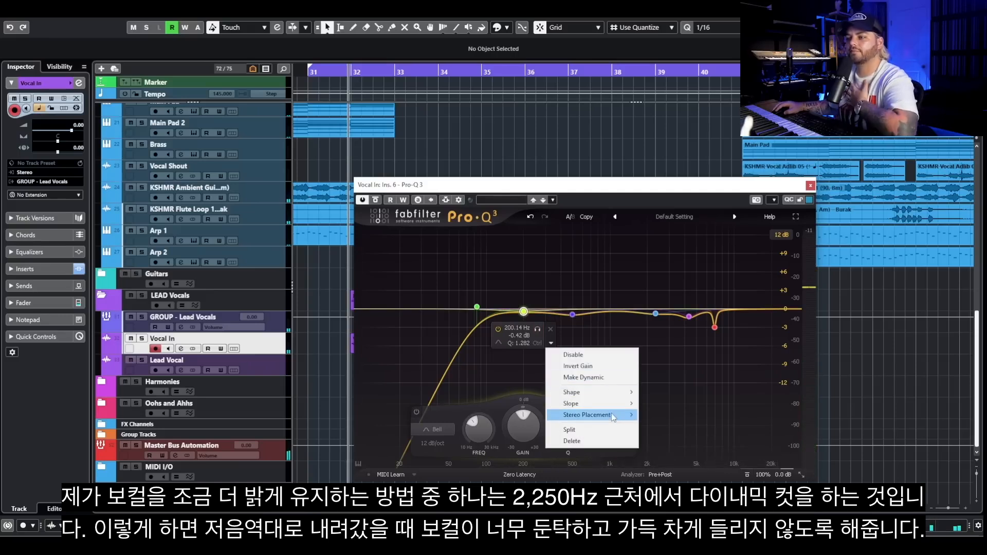
click(584, 377)
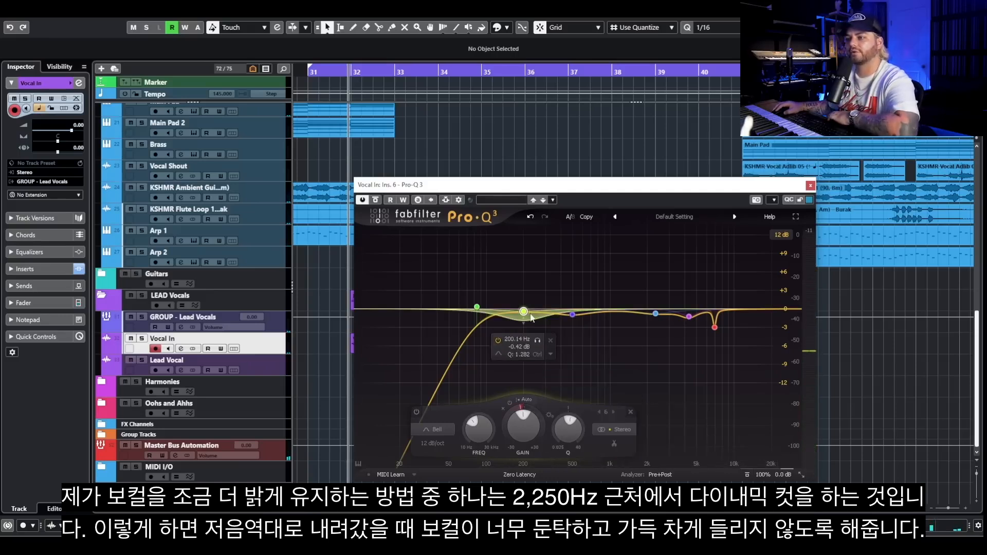
drag(523, 311, 531, 317)
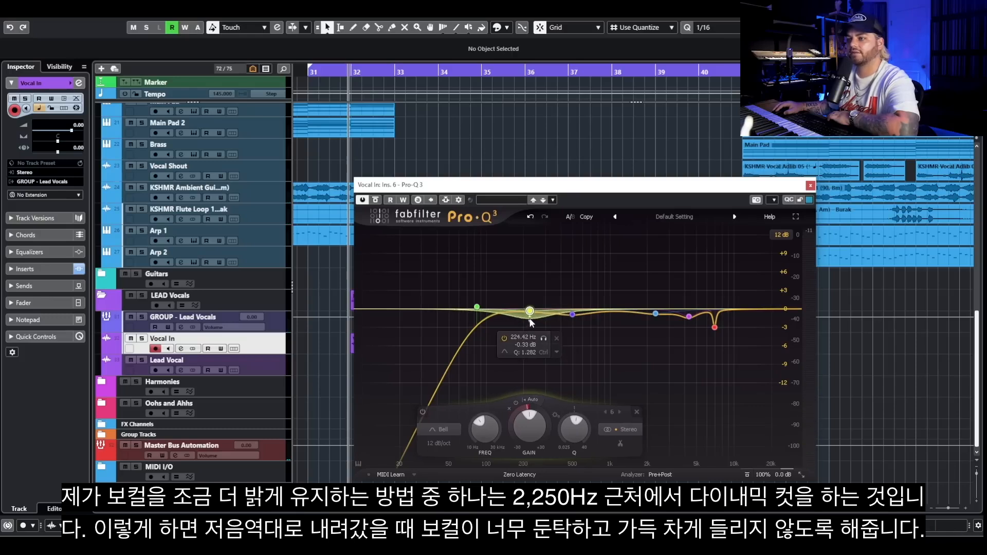
drag(573, 428, 574, 425)
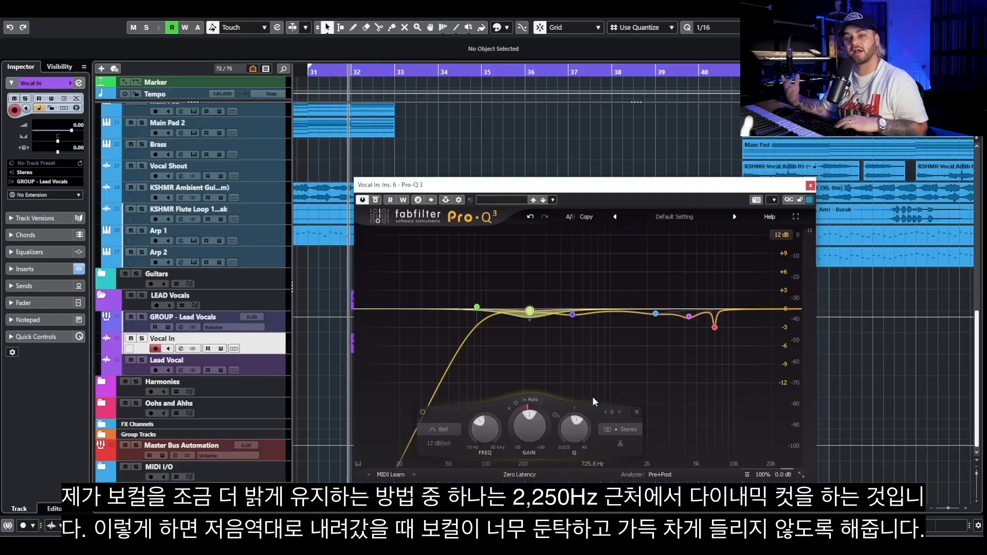
Step: Raise the Pro-Q 3 output level to +0.3 dB during playback, then close the plug-in window
key(space)
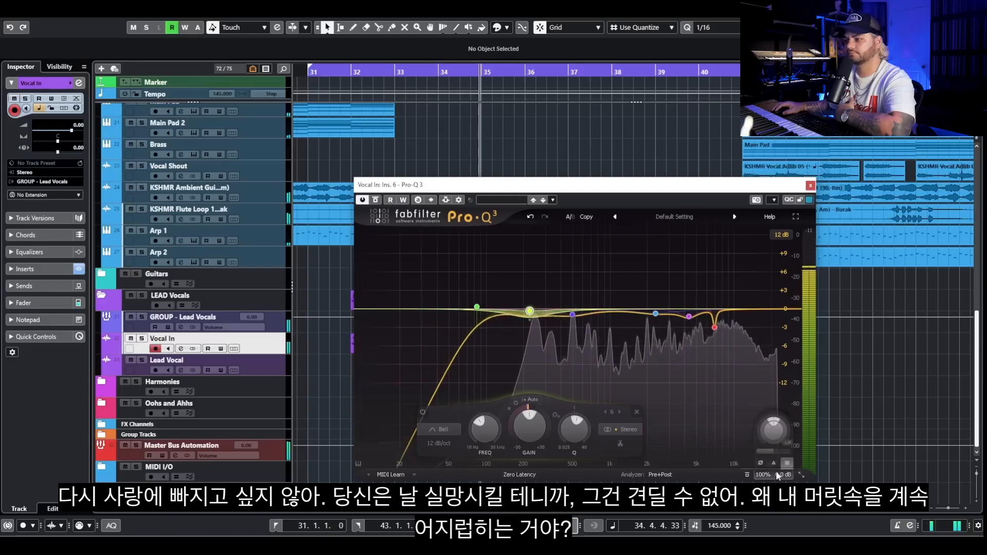
drag(782, 440, 782, 439)
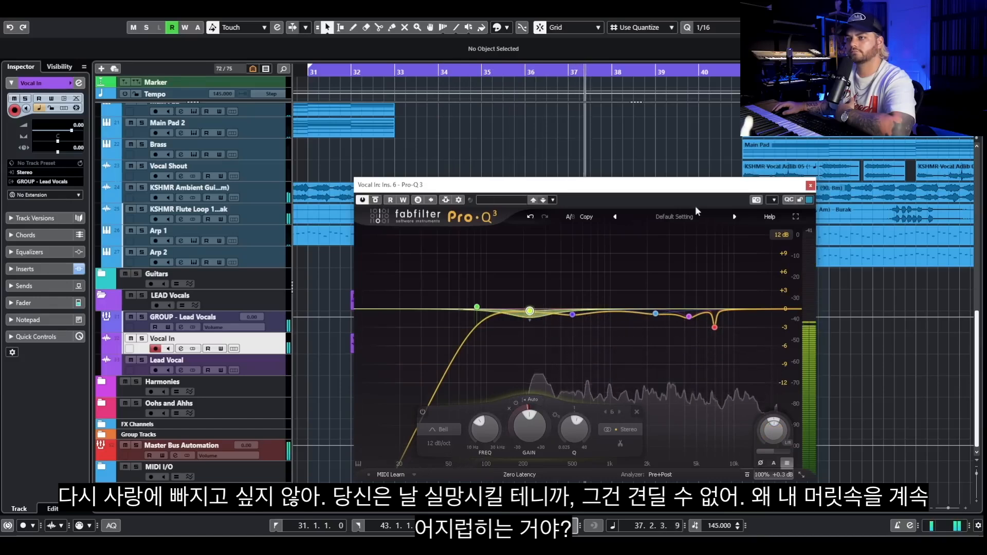
key(space)
click(811, 186)
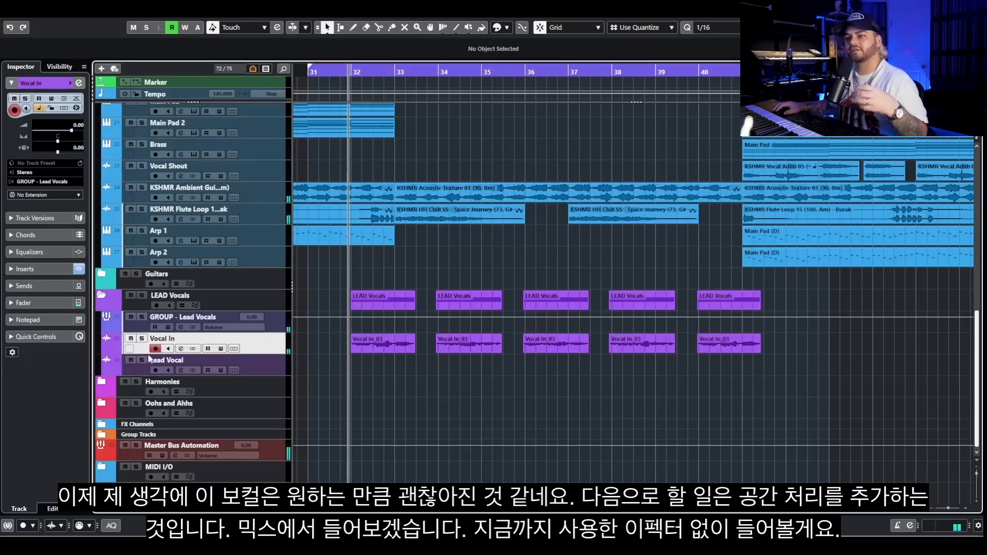
Step: Open the Vocal In channel settings and compare the vocal in the mix with all inserts bypassed and active
click(182, 349)
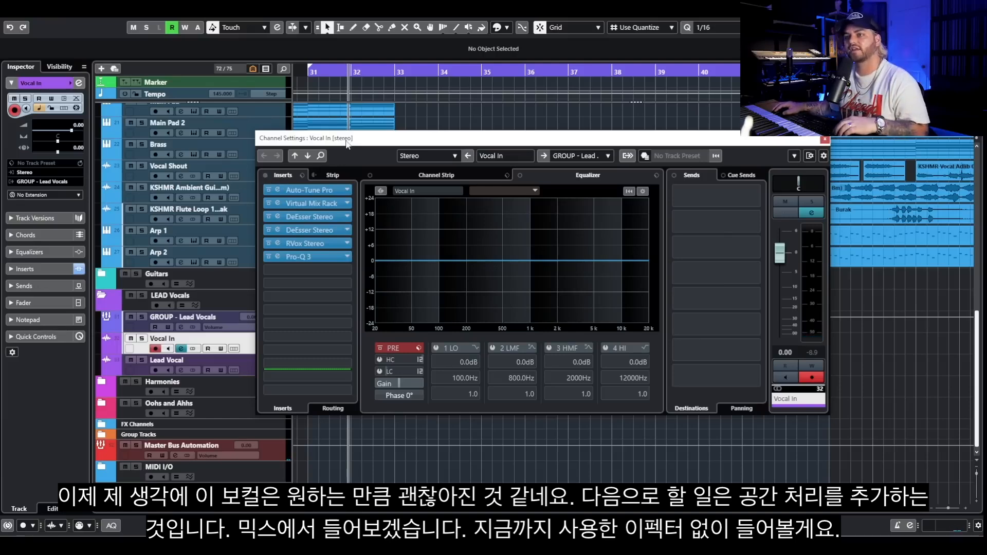
drag(346, 140, 383, 325)
click(303, 360)
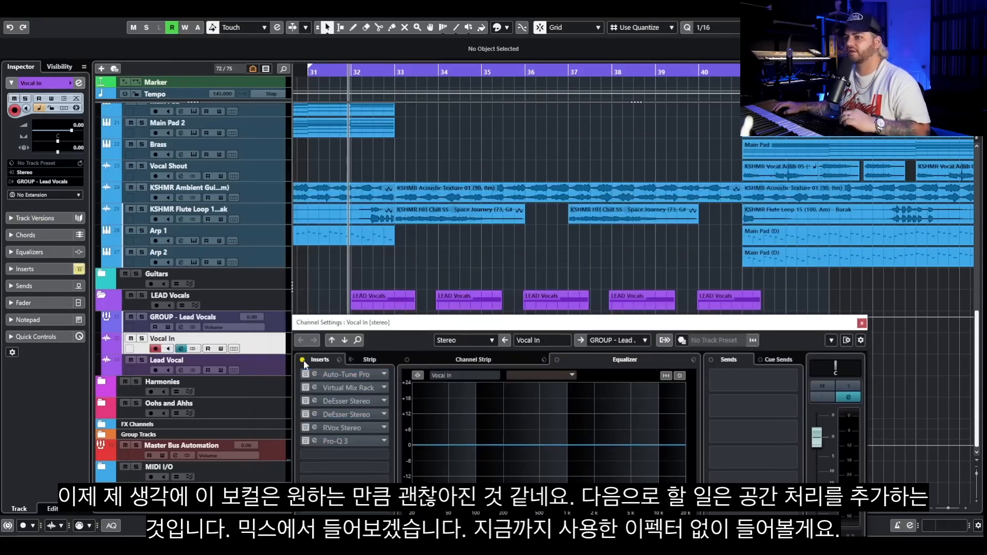
key(space)
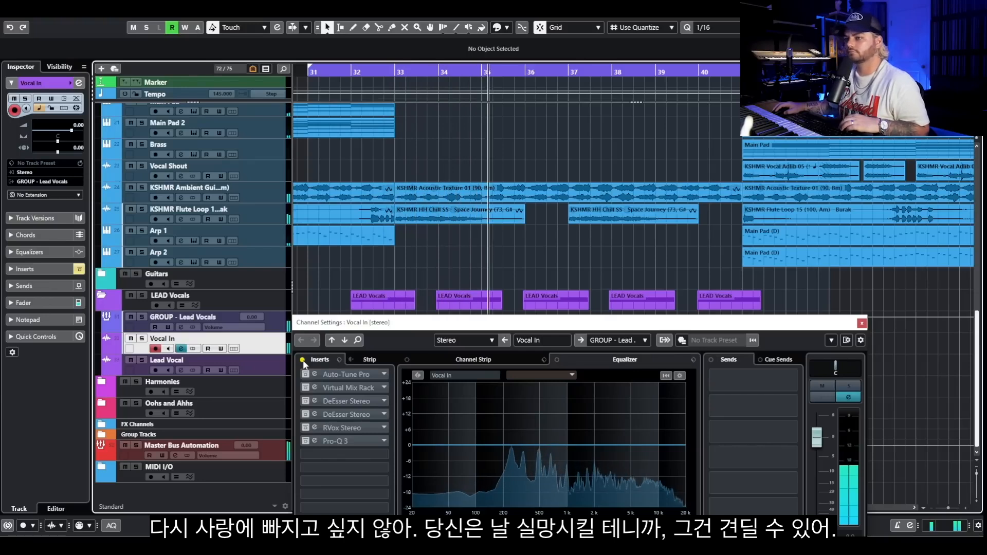
key(space)
click(302, 360)
key(space)
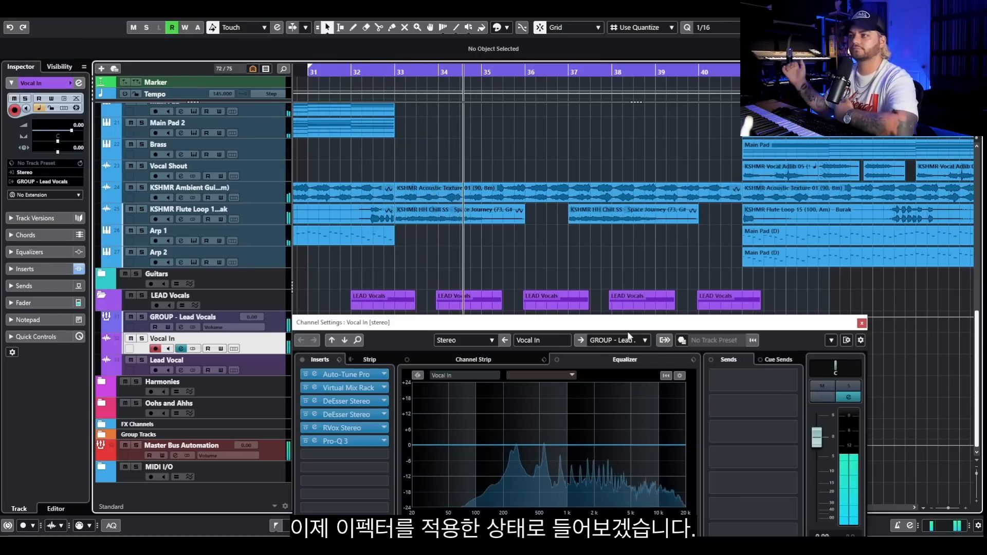
key(space)
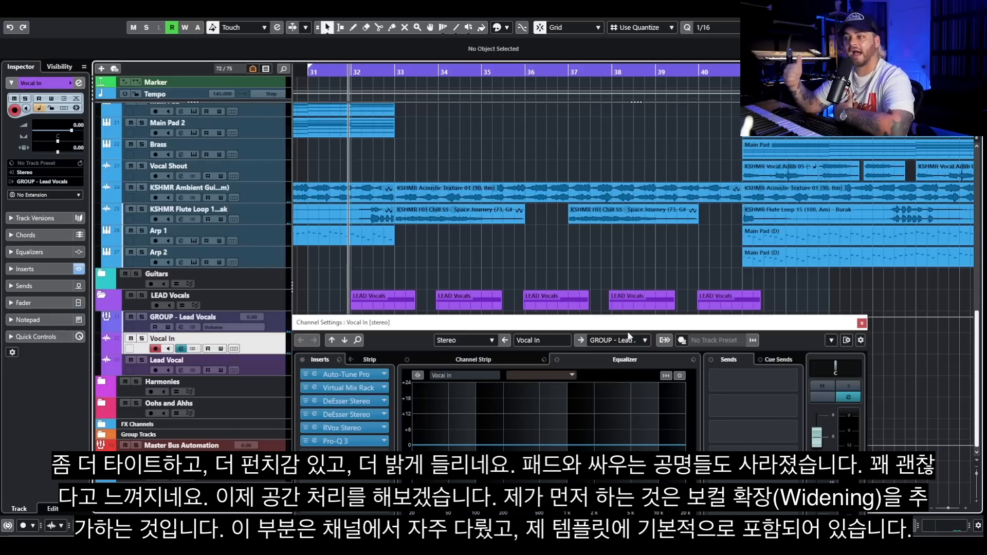
Step: Add and enable a send from Vocal In to SEND - Vocal Parallel Widening at -18.5 dB
drag(779, 323, 760, 148)
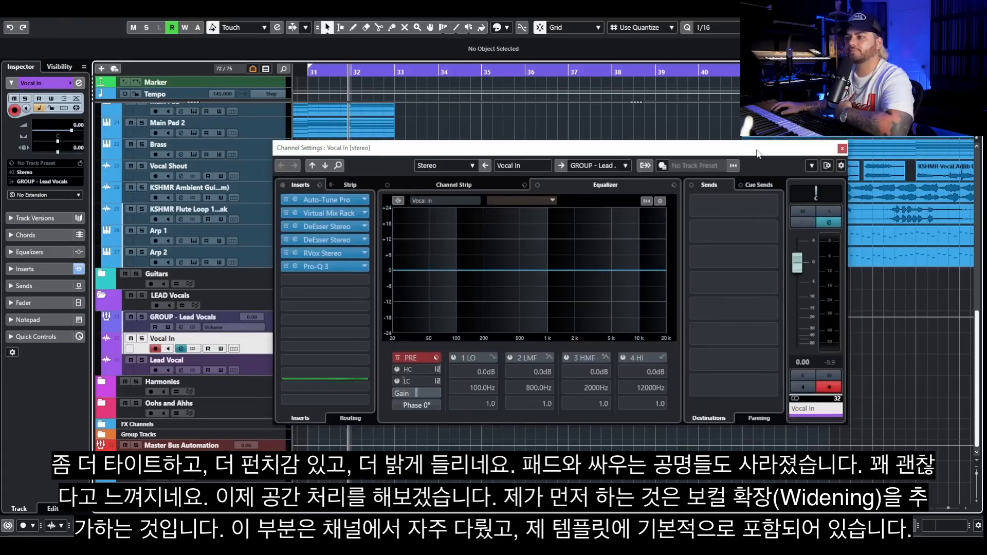
click(774, 206)
click(736, 252)
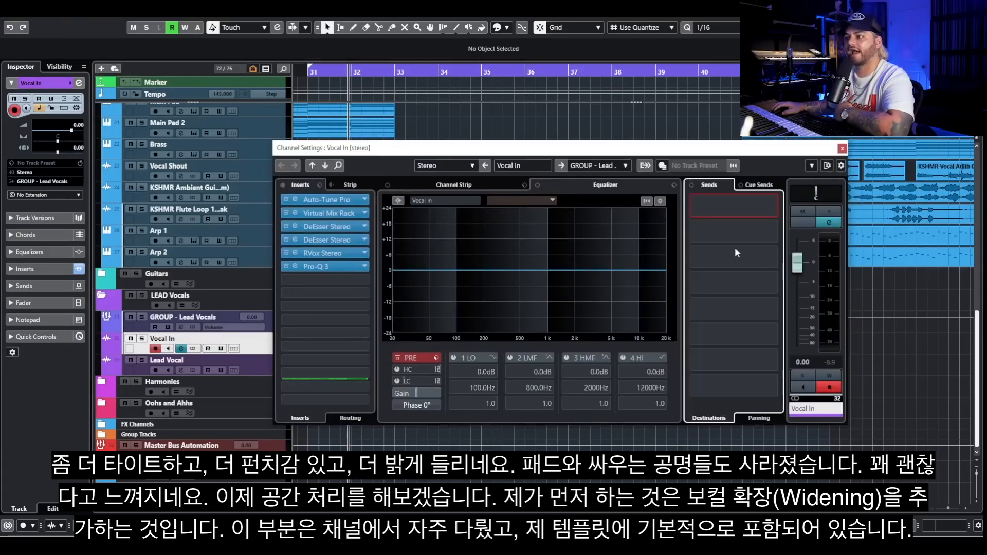
click(695, 200)
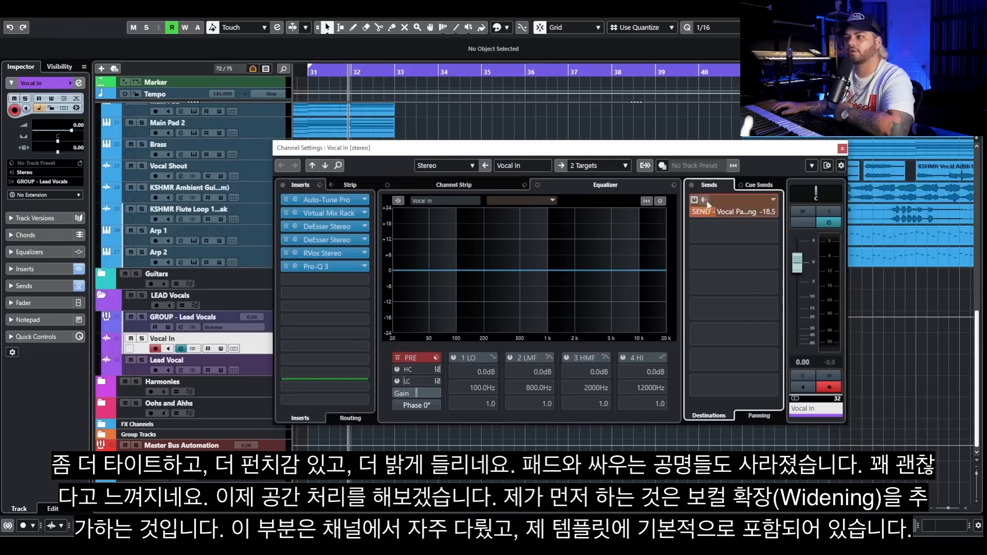
Step: Expand the FX Channels folder and open the channel settings of the Vocal Parallel Widening send
click(100, 436)
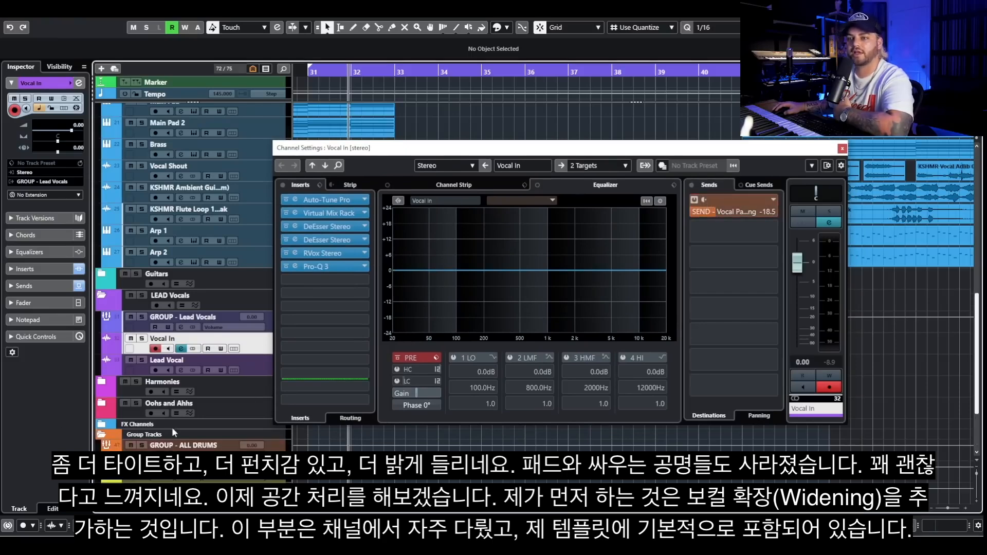
scroll(216, 443, down, 3)
click(101, 351)
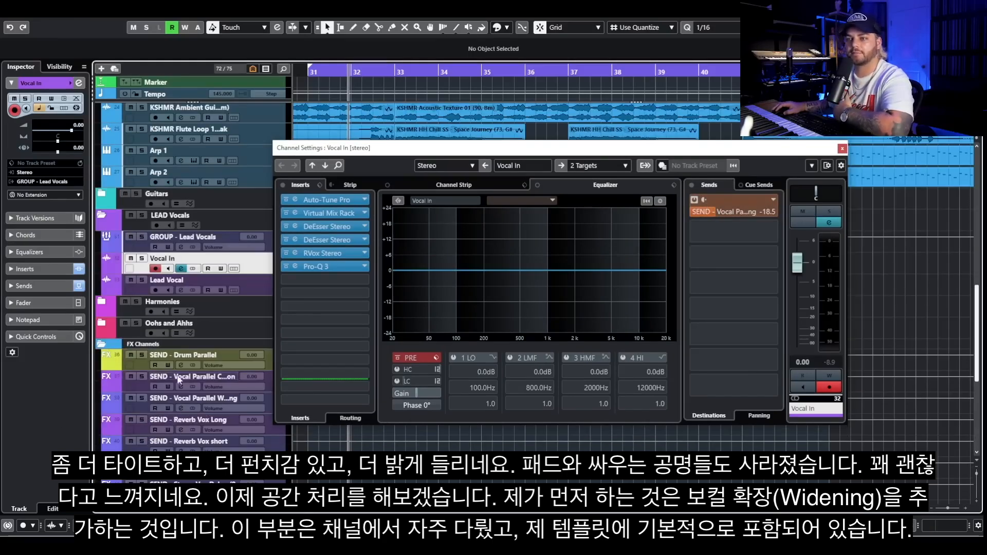
click(238, 405)
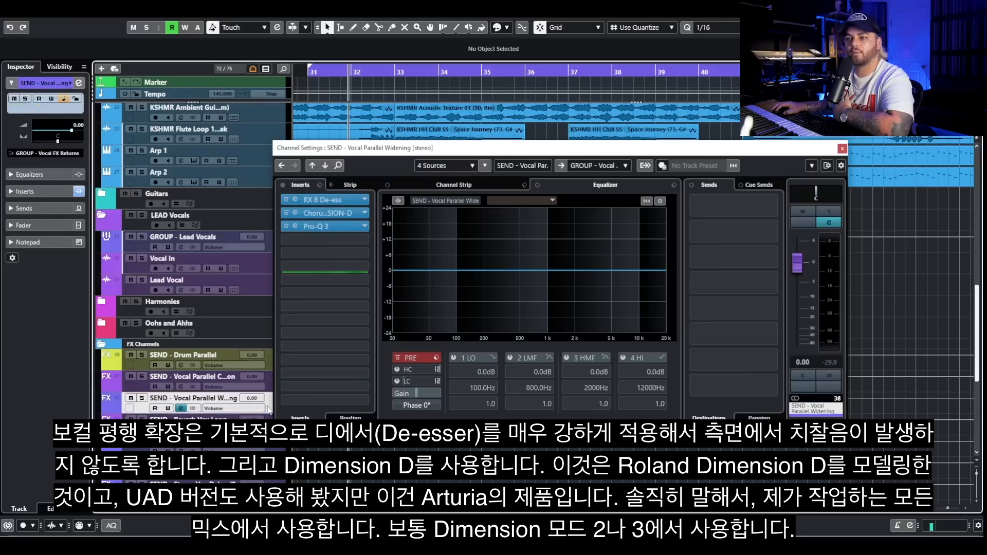
Step: Inspect the RX 8 De-ess insert on the widening send, then examine the Chorus DIMENSION-D with its advanced controls shown
click(341, 205)
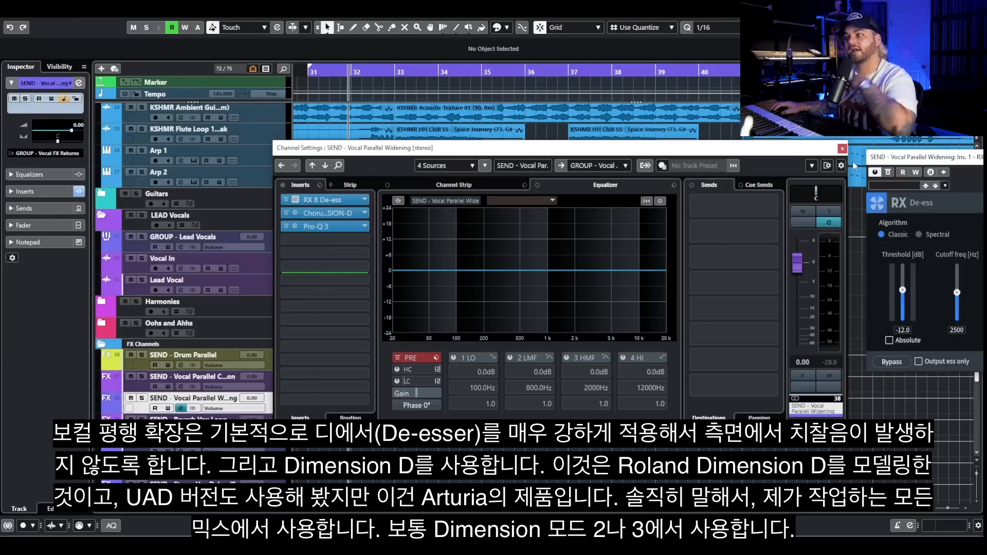
drag(883, 157, 459, 166)
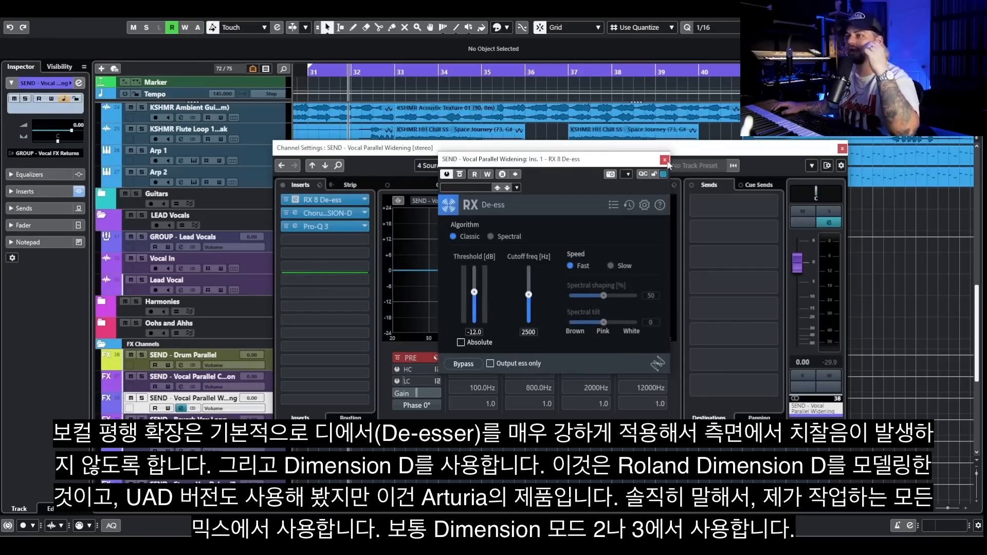
click(665, 160)
click(325, 213)
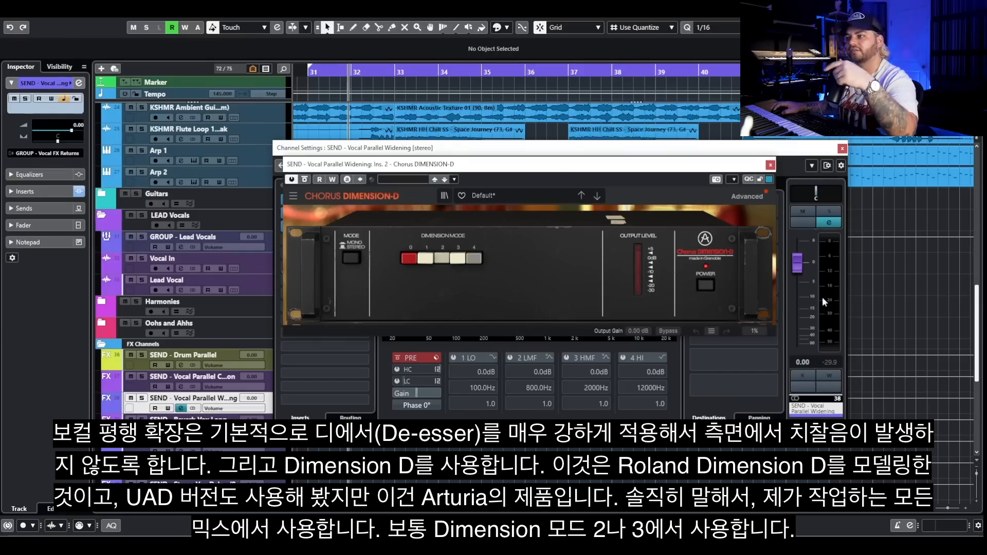
click(746, 197)
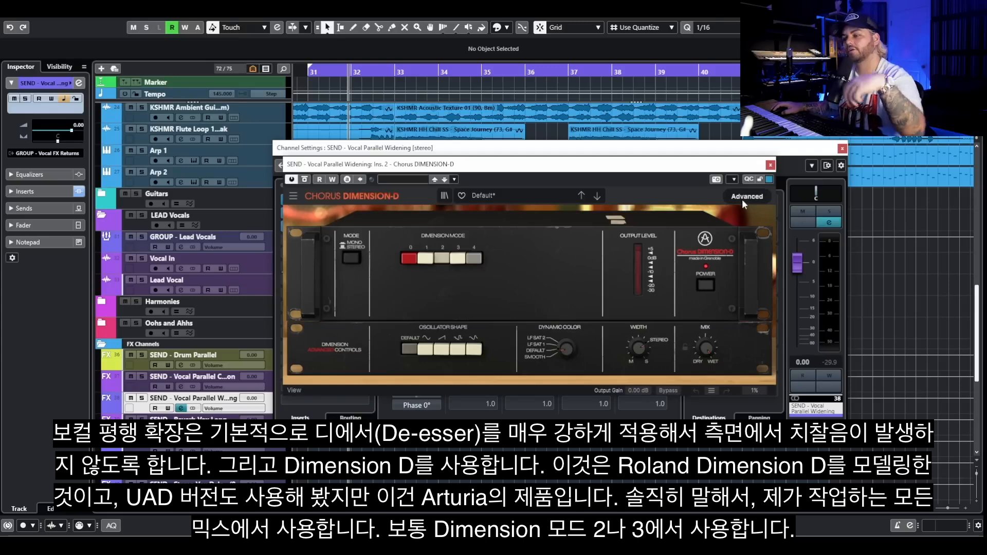
click(442, 260)
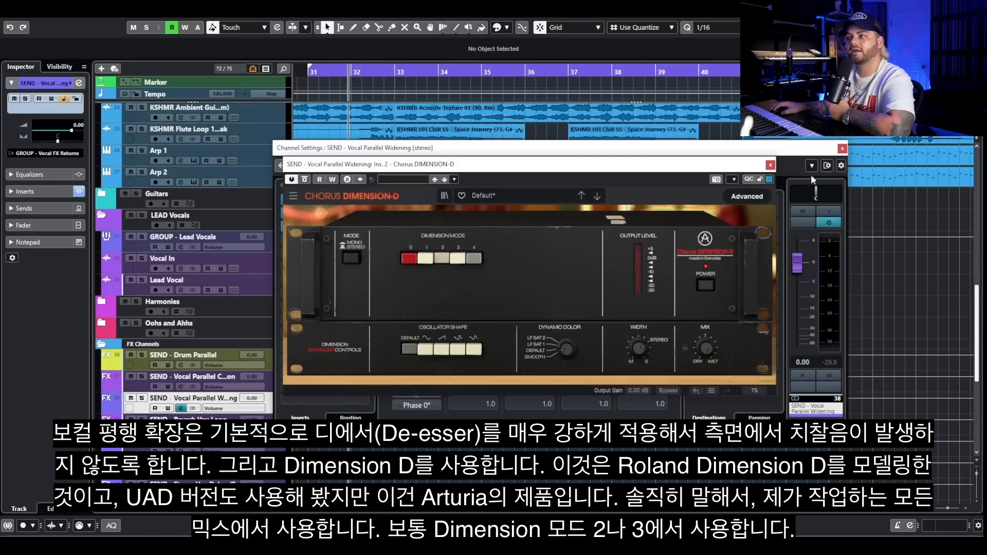
click(770, 165)
Step: Review the low-cut and low-mid bands of the widening send's Pro-Q 3, then close the plug-in and channel settings
double_click(321, 228)
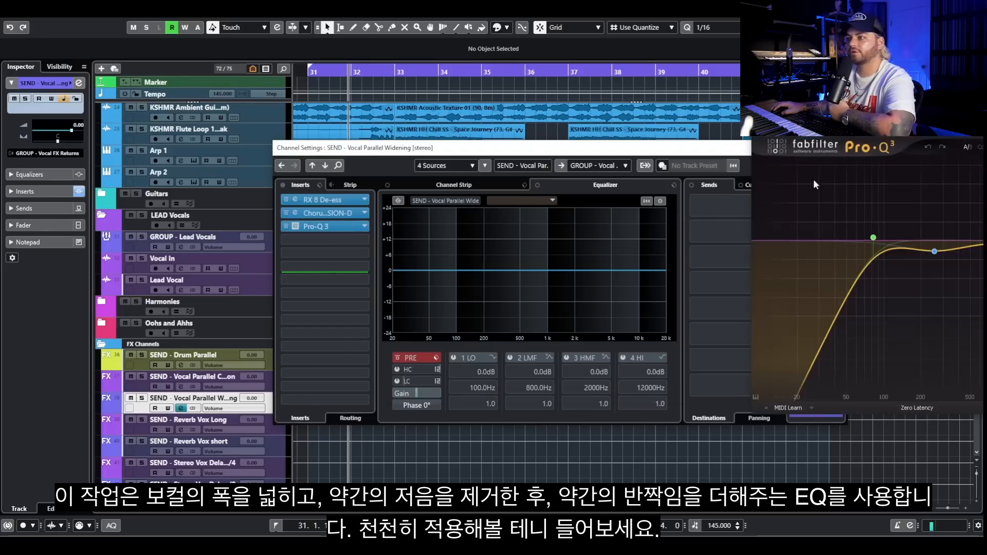
drag(918, 117, 571, 121)
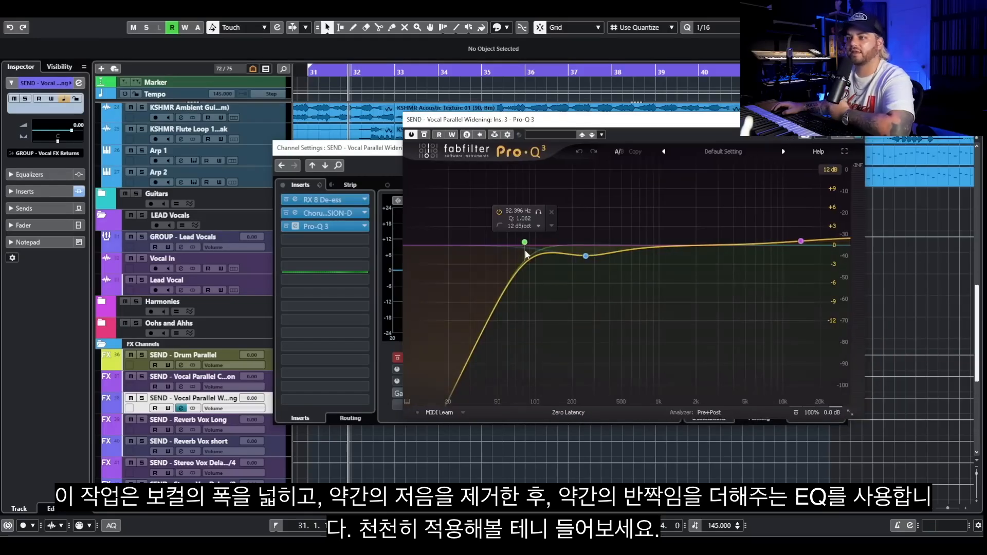
click(566, 254)
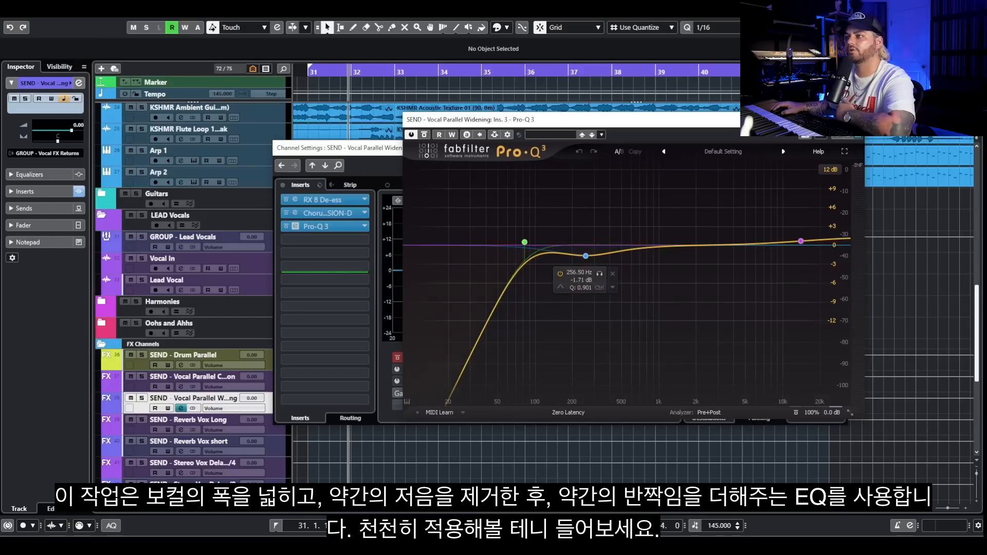
click(862, 119)
click(842, 148)
Step: Reopen the Vocal In channel settings and set the Vocal Parallel Widening send to -21.3 dB during playback
click(189, 260)
click(180, 269)
drag(713, 212, 736, 212)
key(space)
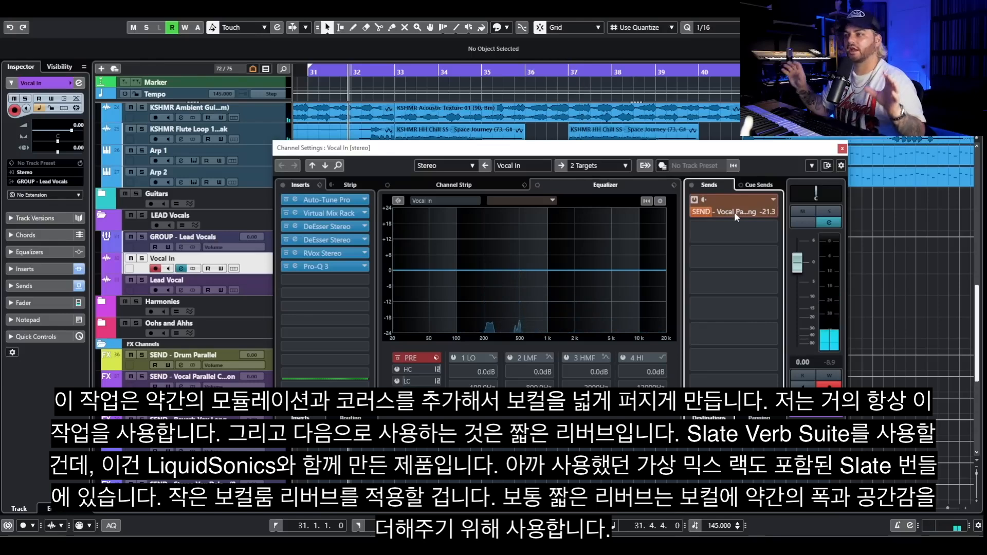
Step: Add a send from Vocal In to SEND - Reverb Vox short at -27.4 dB and open that return's VerbSuite Classics insert
click(772, 230)
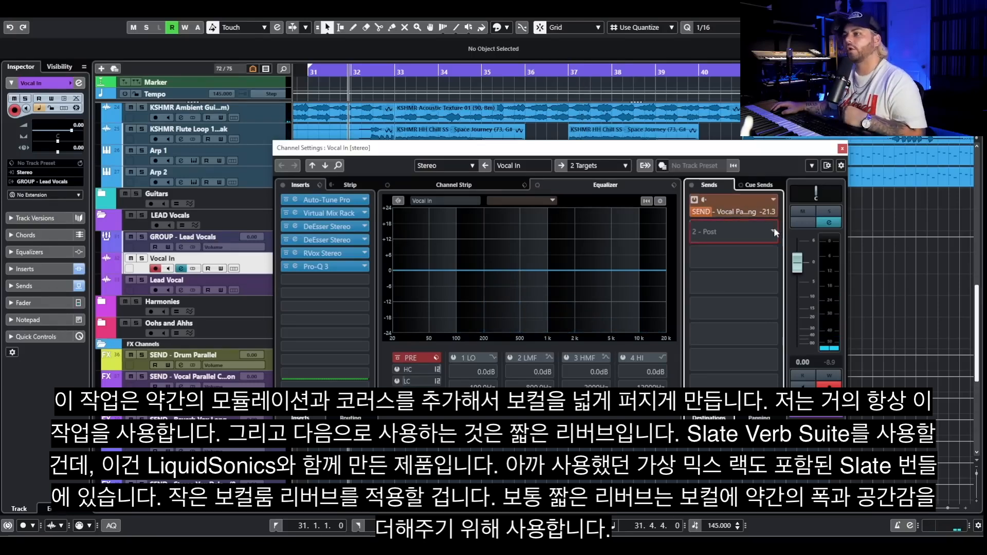
click(772, 310)
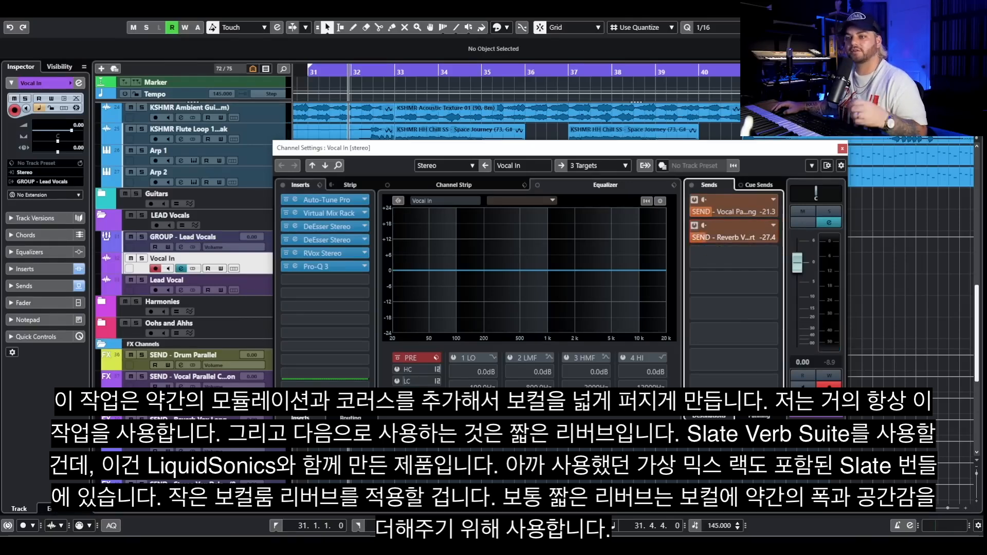
click(265, 446)
click(340, 212)
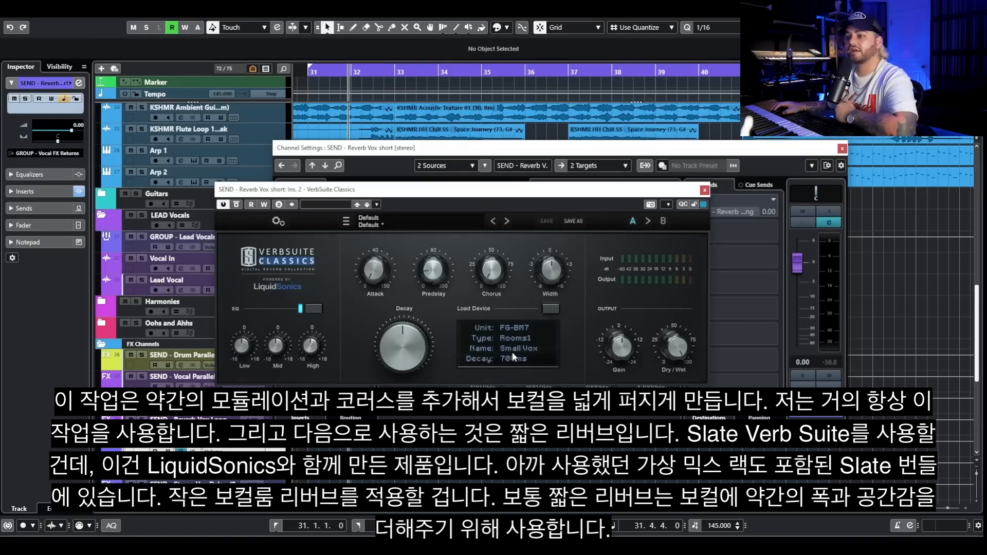
Step: Solo the short vocal reverb return, audition it, check VerbSuite Classics' Dry/Wet setting, and close the plug-in
key(s)
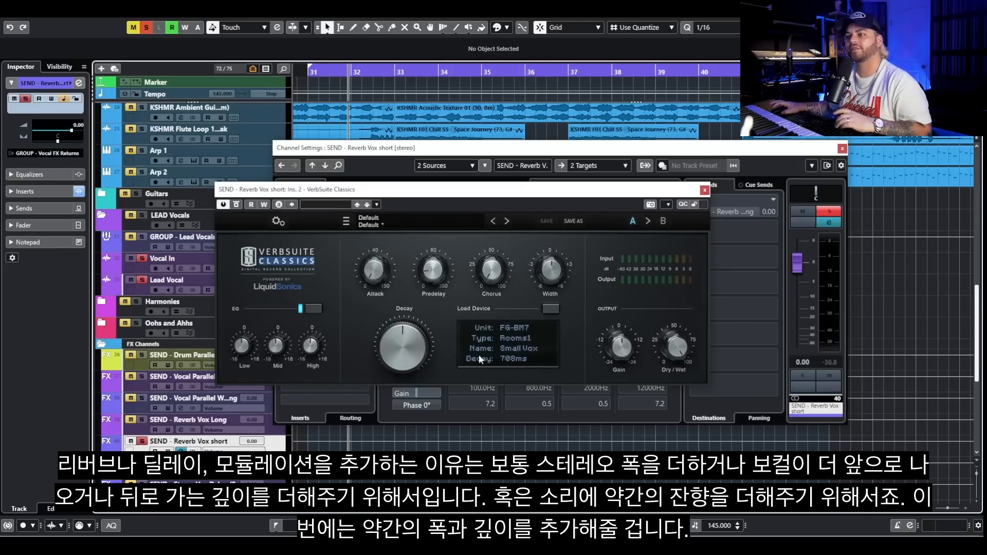
key(space)
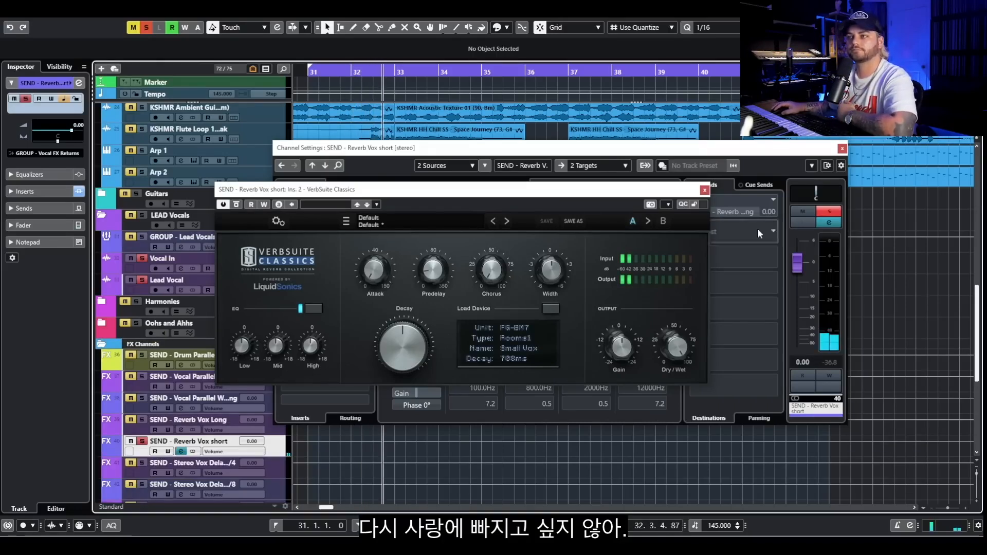
key(space)
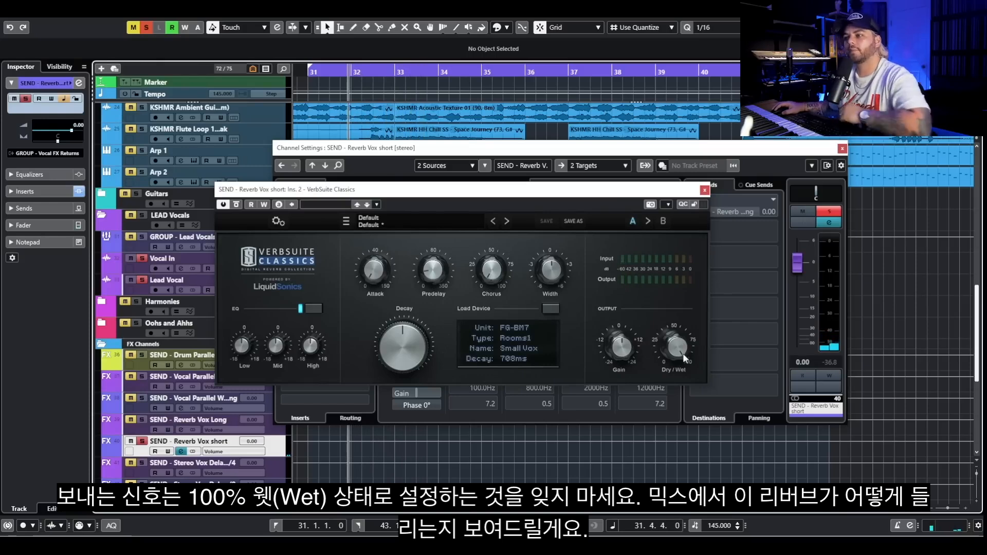
mouse_move(675, 355)
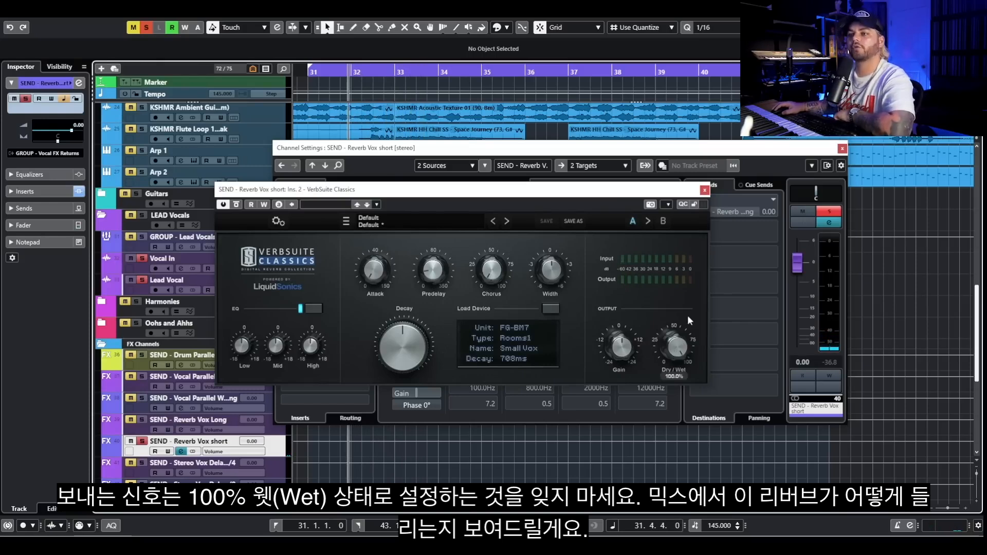
click(705, 189)
Step: Clear all solos and set Vocal In's short reverb send to -23.0 dB while listening in the full mix
click(246, 266)
click(712, 236)
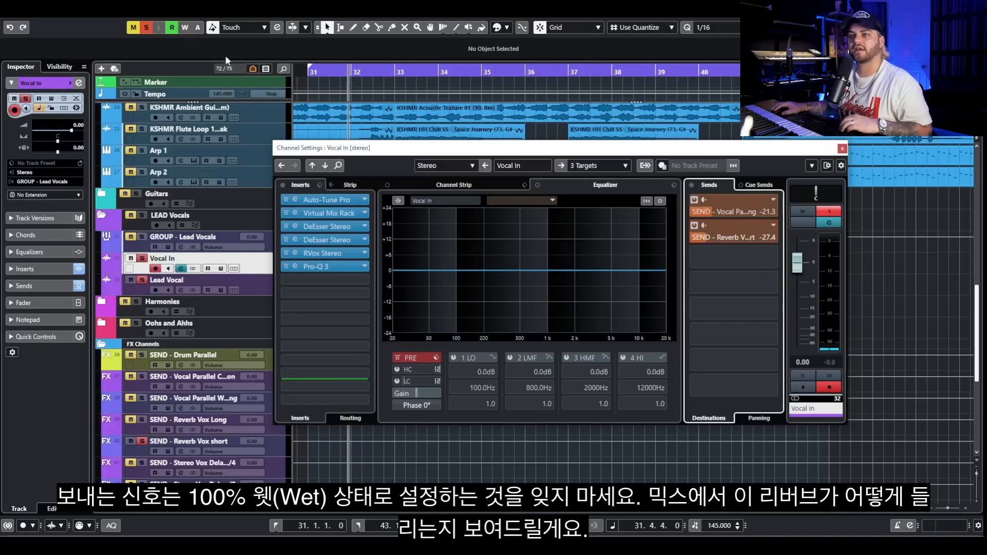
click(148, 30)
key(space)
drag(711, 236, 781, 226)
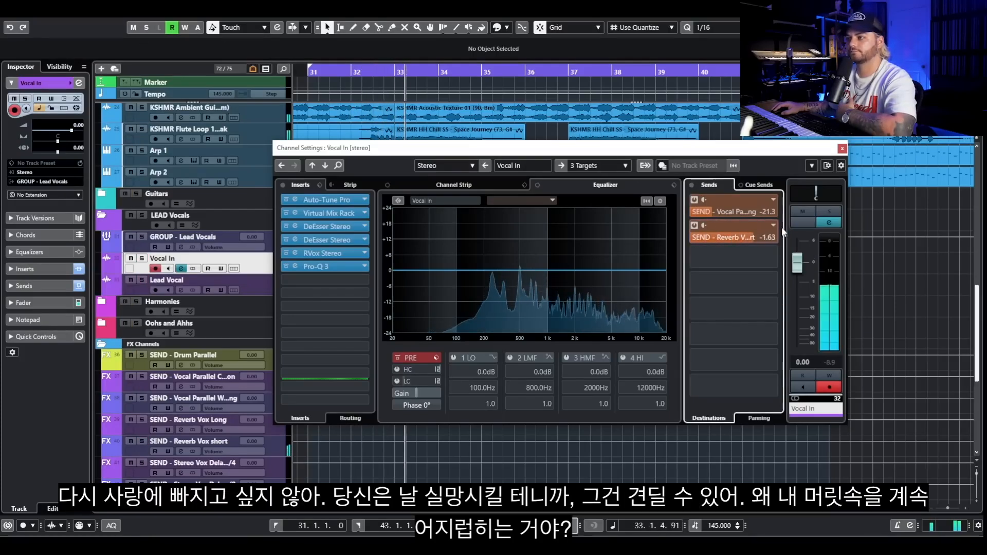
drag(781, 227, 737, 235)
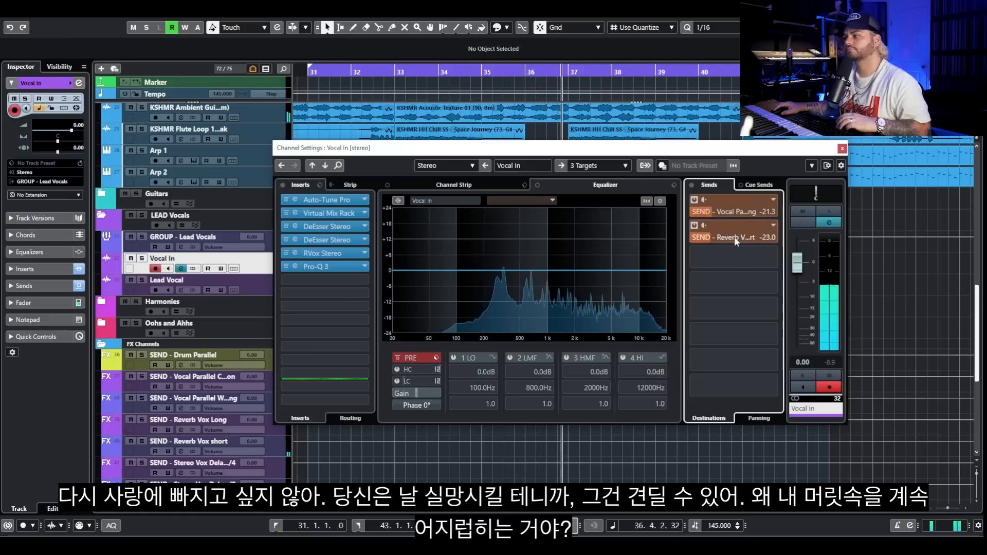
Step: Add and enable a send from Vocal In to SEND - Stereo Vox Delay 1/4 at -19.0 dB
click(771, 257)
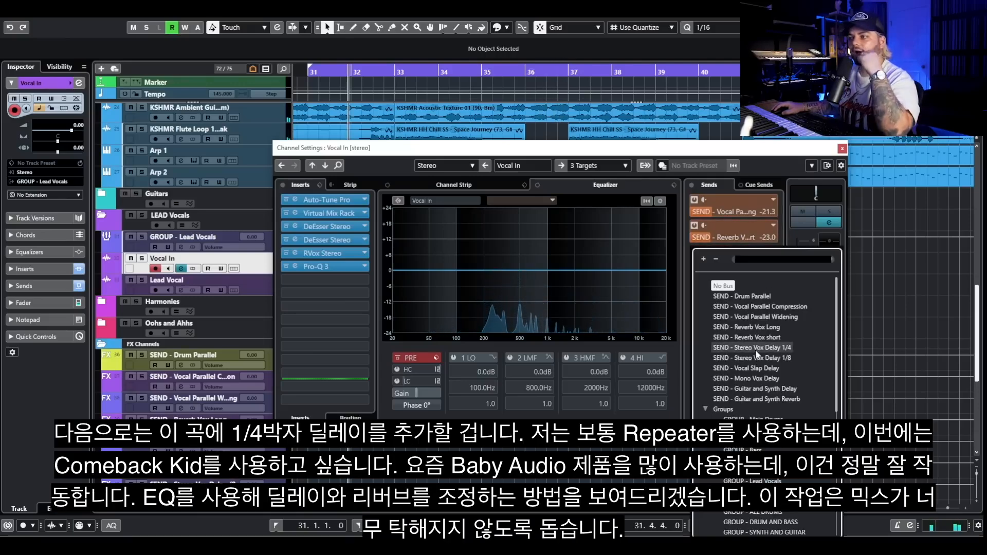
click(750, 350)
click(695, 251)
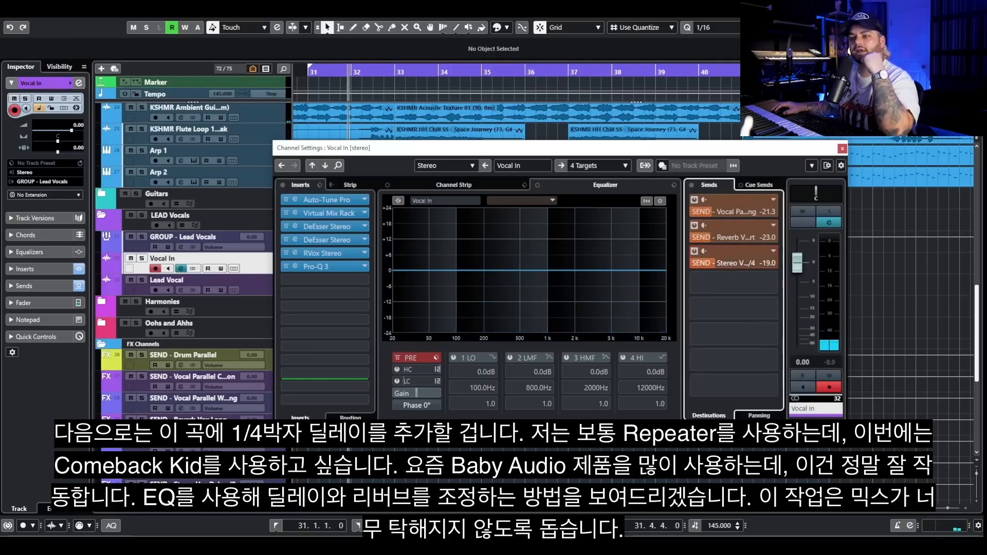
Step: Open Comeback Kid on the quarter-note delay return, solo the vocal and delay, and adjust the low-cut frequency while auditioning
click(181, 473)
click(333, 212)
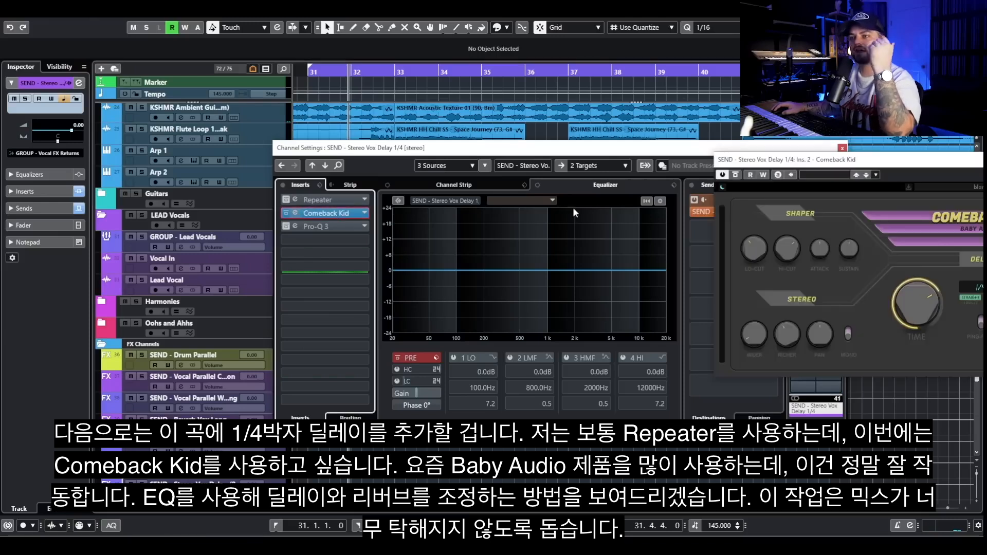
drag(759, 163, 395, 210)
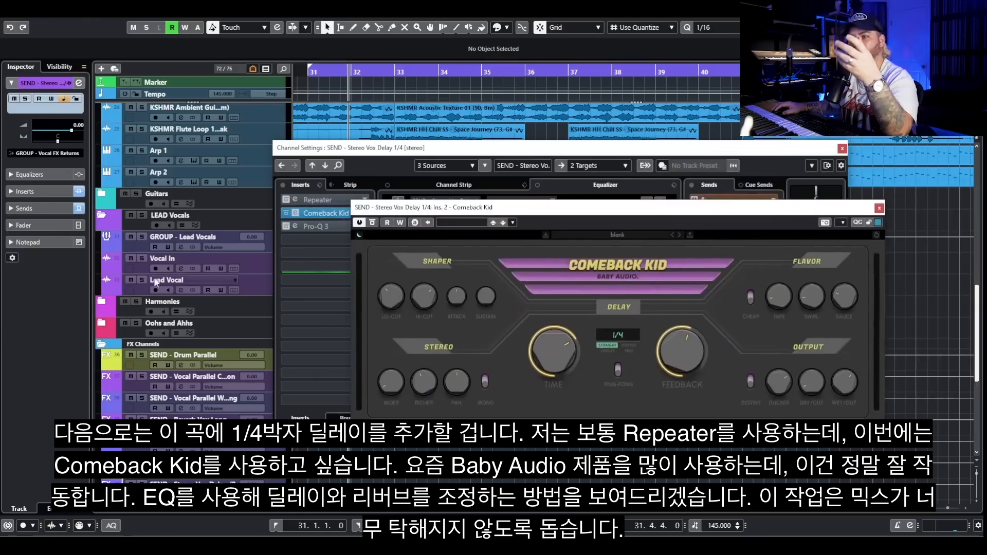
click(141, 259)
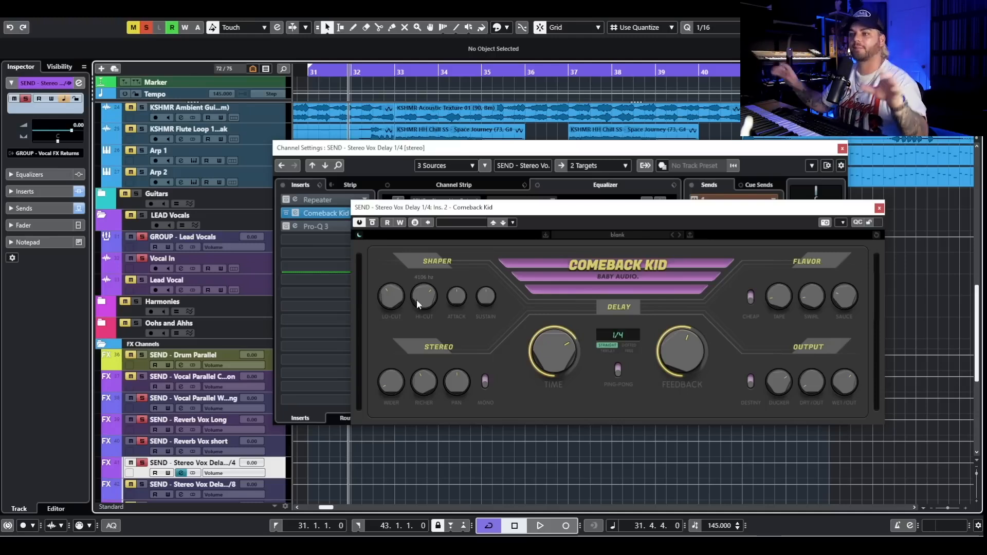
key(space)
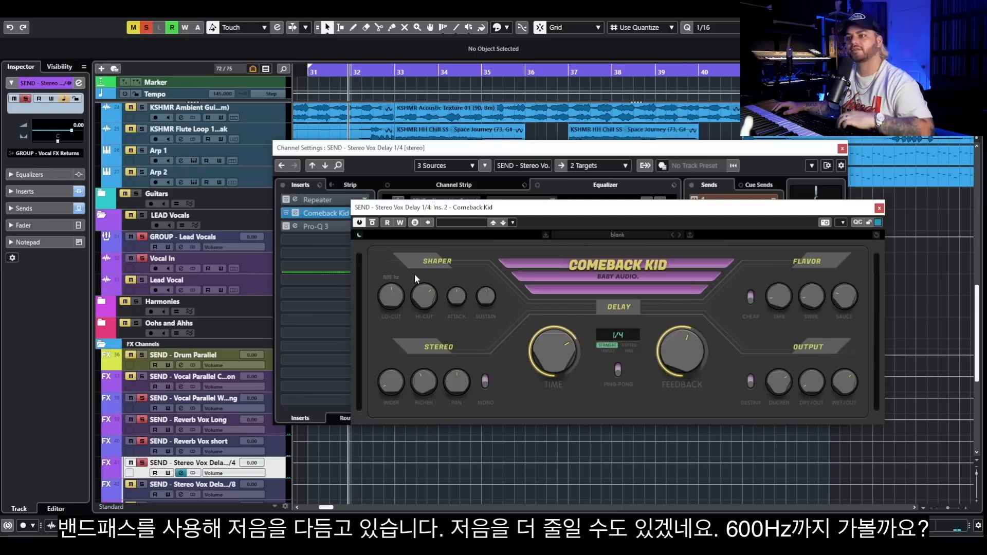
key(space)
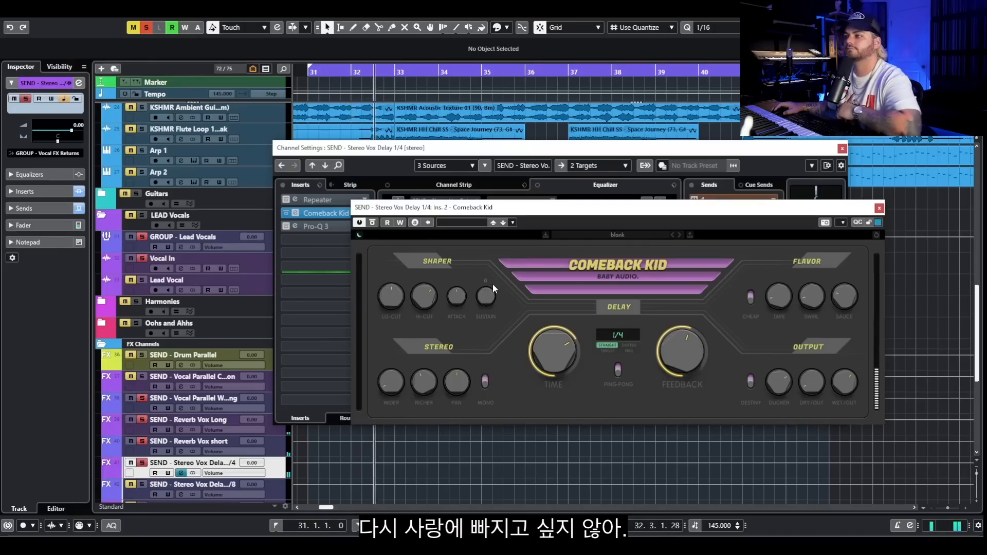
key(space)
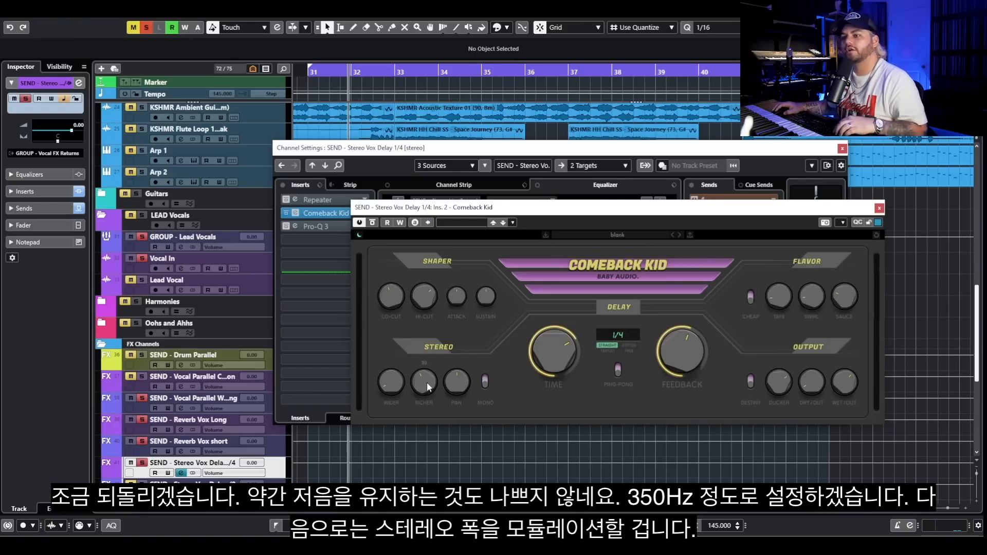
Step: Audition Comeback Kid's Richer control at low and high settings, then try the Wider control at a high setting
drag(425, 391, 397, 496)
key(space)
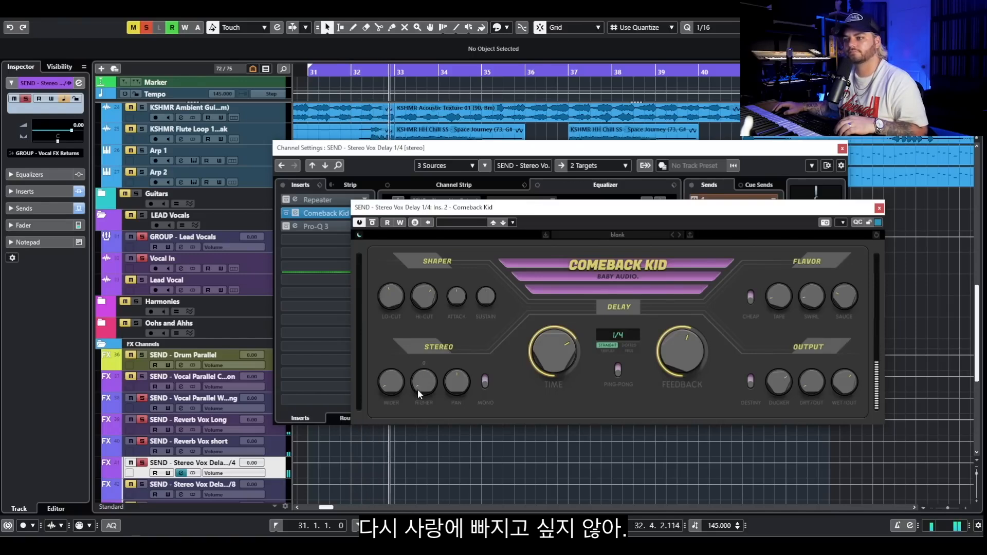
drag(418, 389, 492, 242)
key(space)
drag(427, 379, 399, 489)
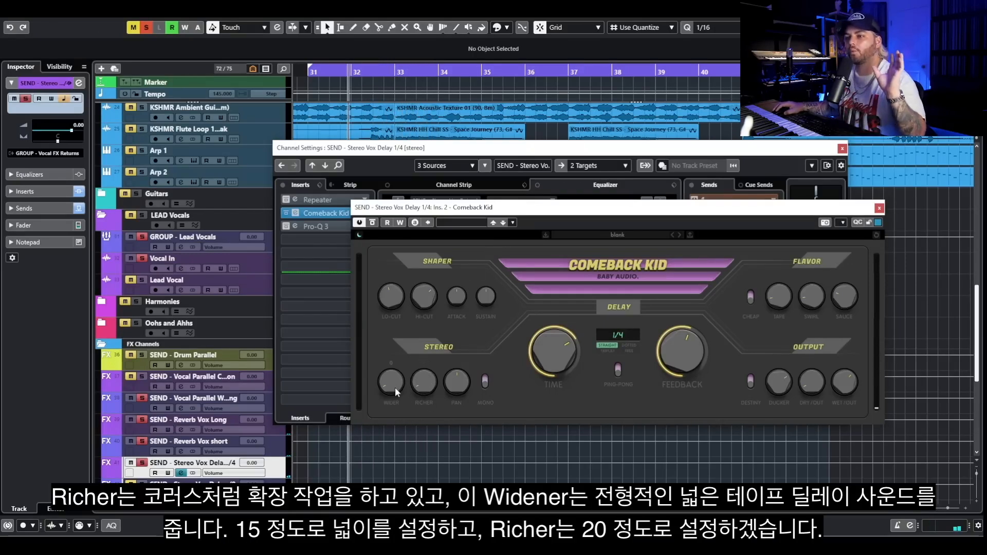
drag(395, 387, 412, 369)
key(space)
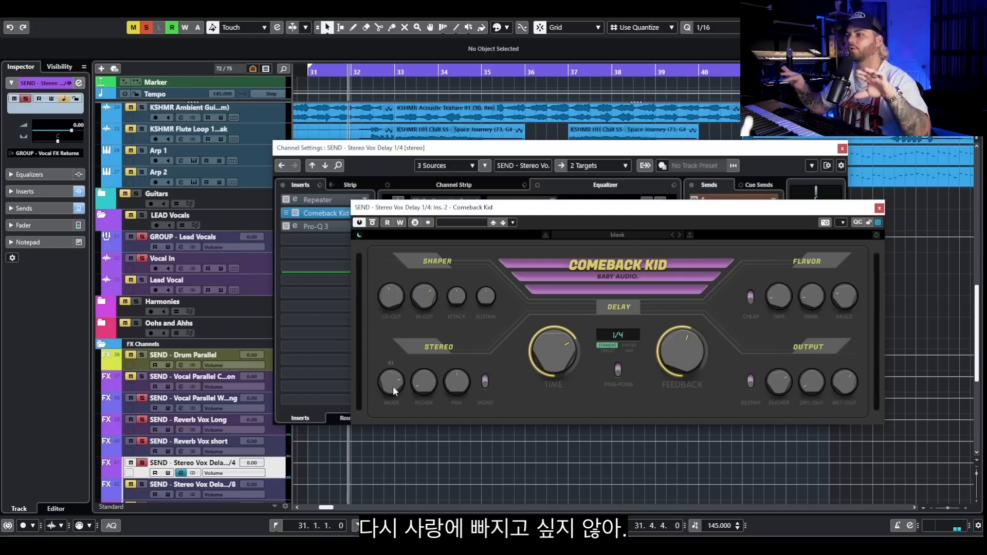
Step: Set Comeback Kid's Wider control to about 15 and Richer to about 20, then audition the soloed delay
drag(393, 390, 374, 492)
drag(426, 389, 436, 359)
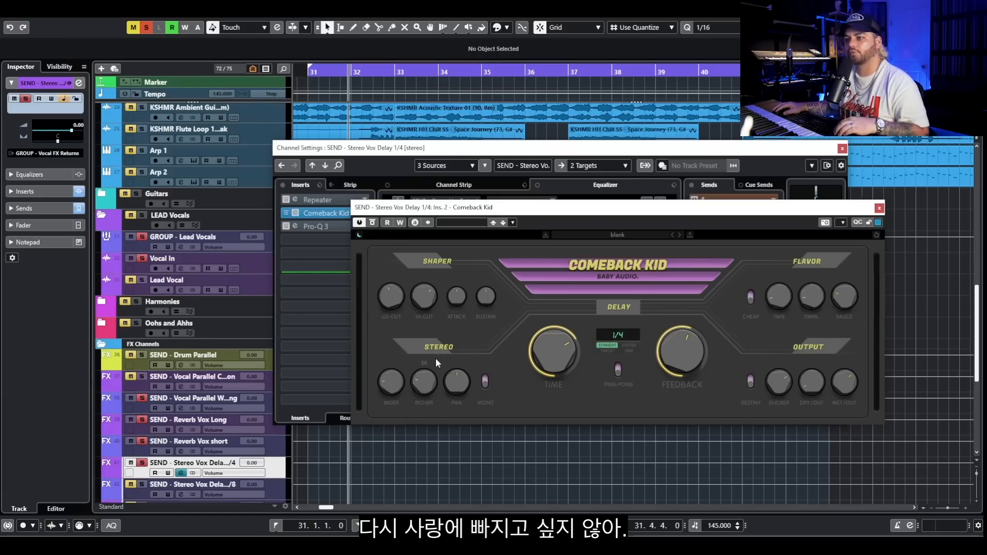
key(space)
mouse_move(387, 394)
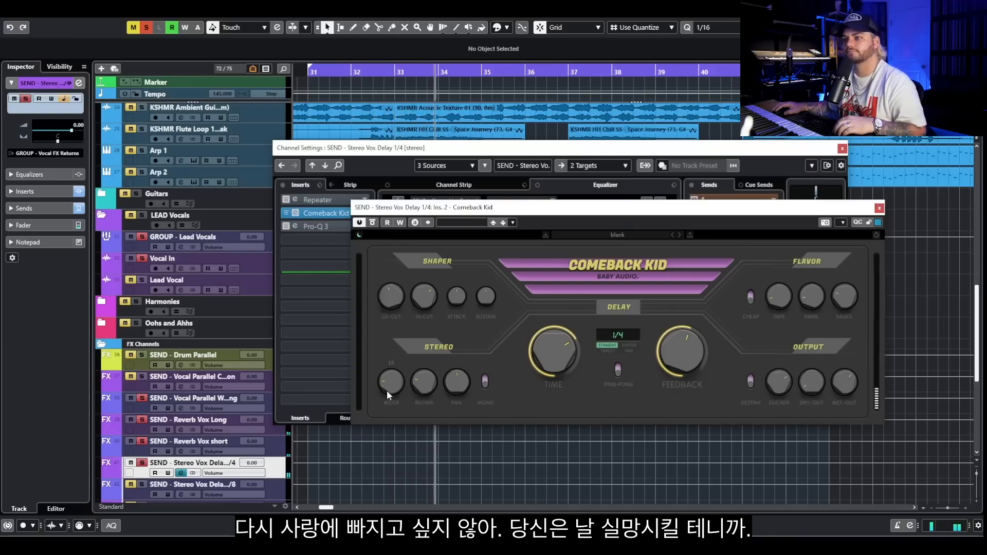
key(space)
Step: Review Comeback Kid's Time and Flavor controls, and audition the soloed quarter-note delay with the Ducker lowered
mouse_move(550, 383)
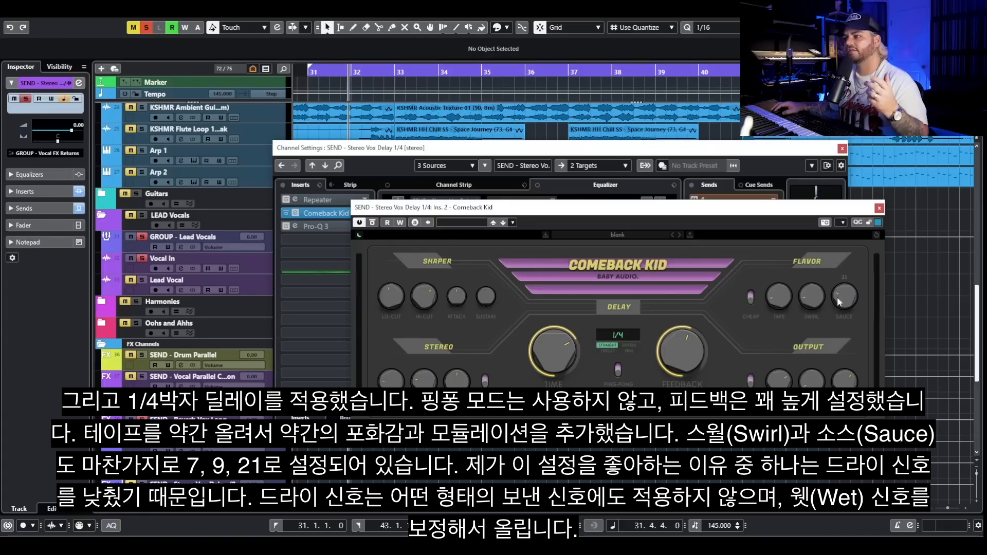
mouse_move(847, 301)
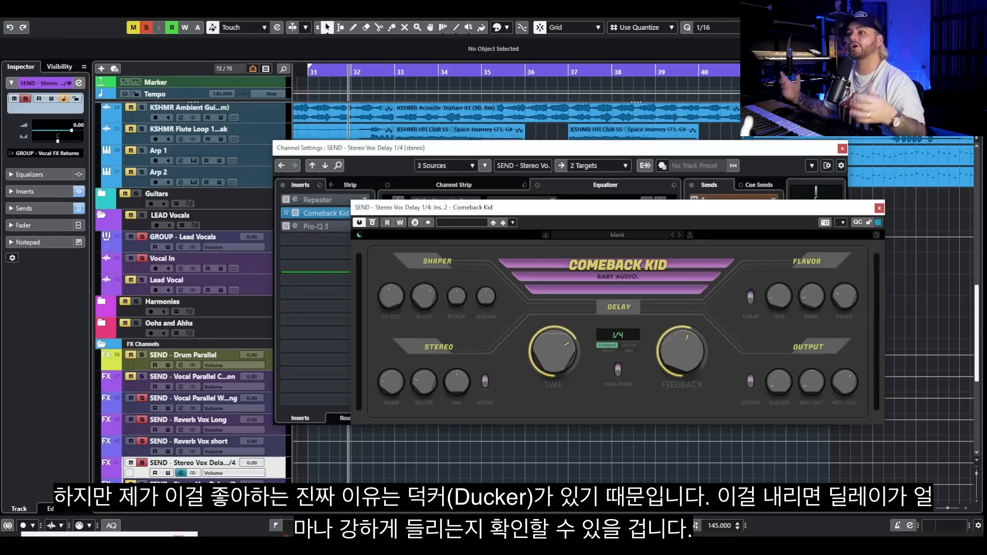
key(space)
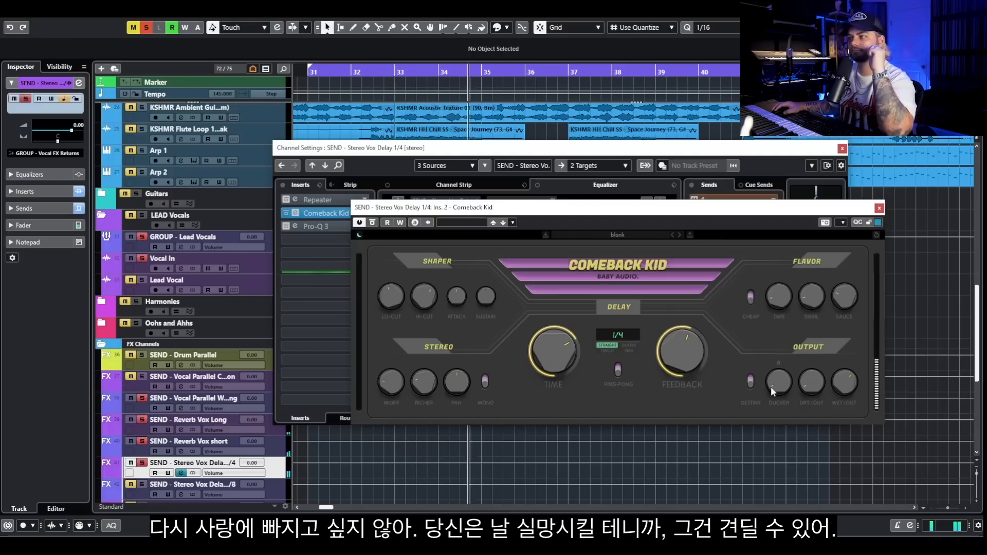
key(space)
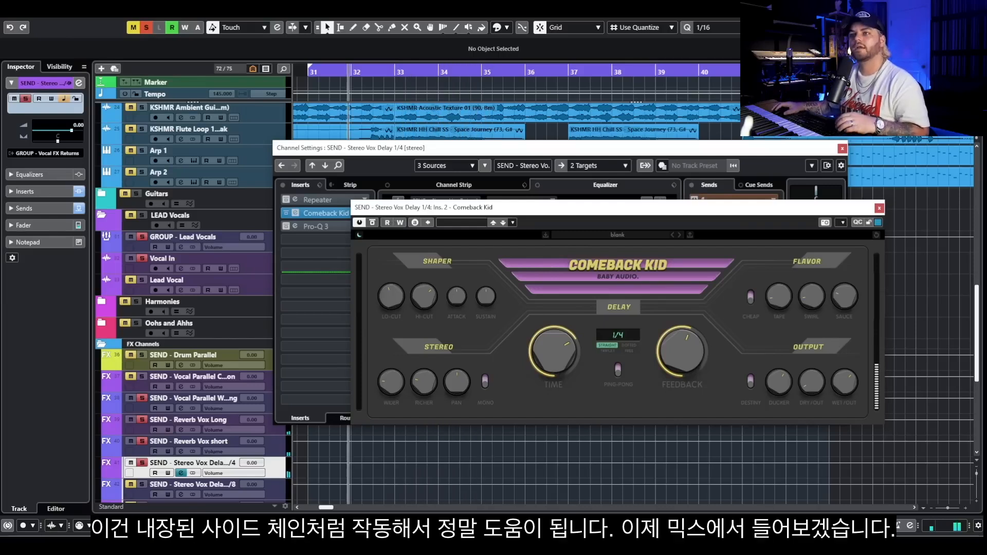
Step: Clear all solos, close the quarter-note delay's plug-in and channel windows, and audition the vocal in the full mix
click(146, 27)
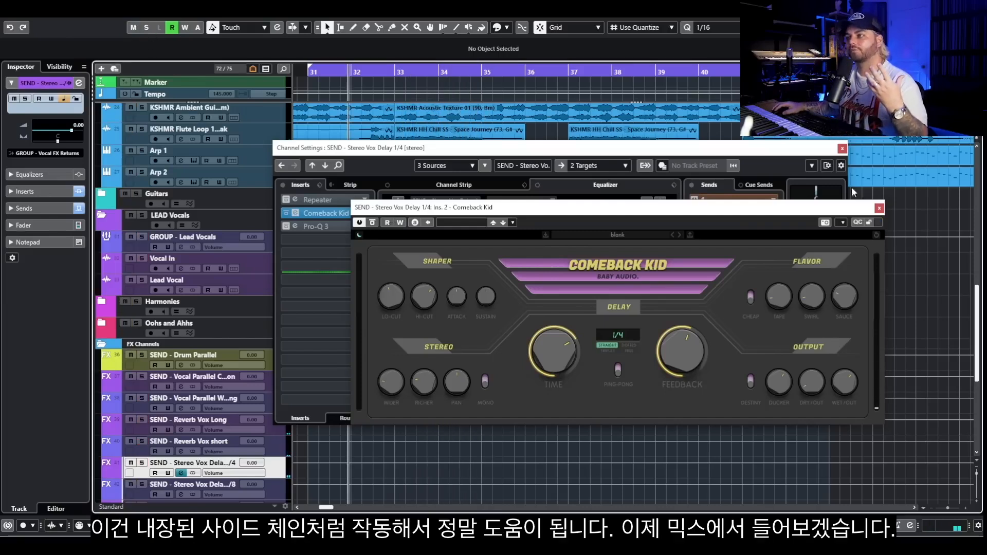
click(879, 208)
click(842, 149)
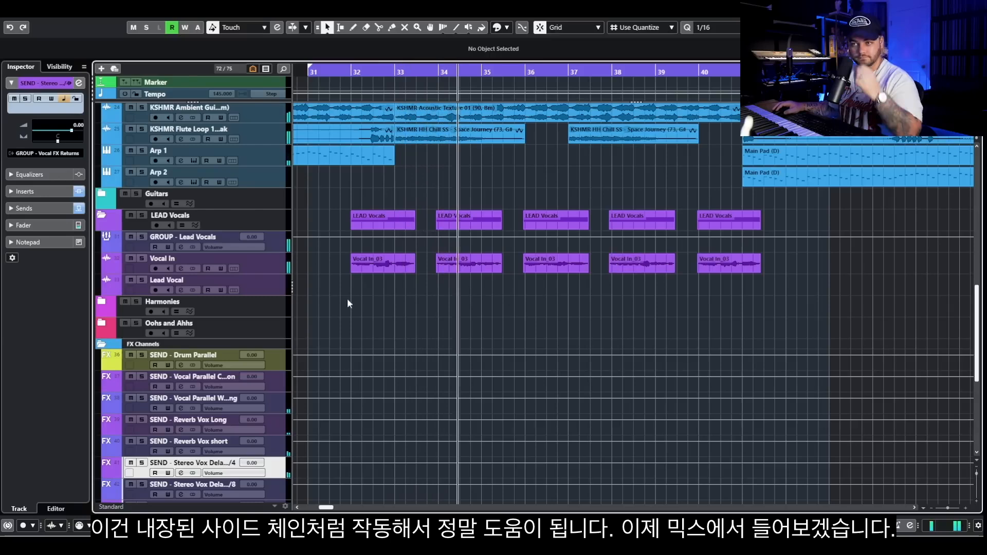
key(space)
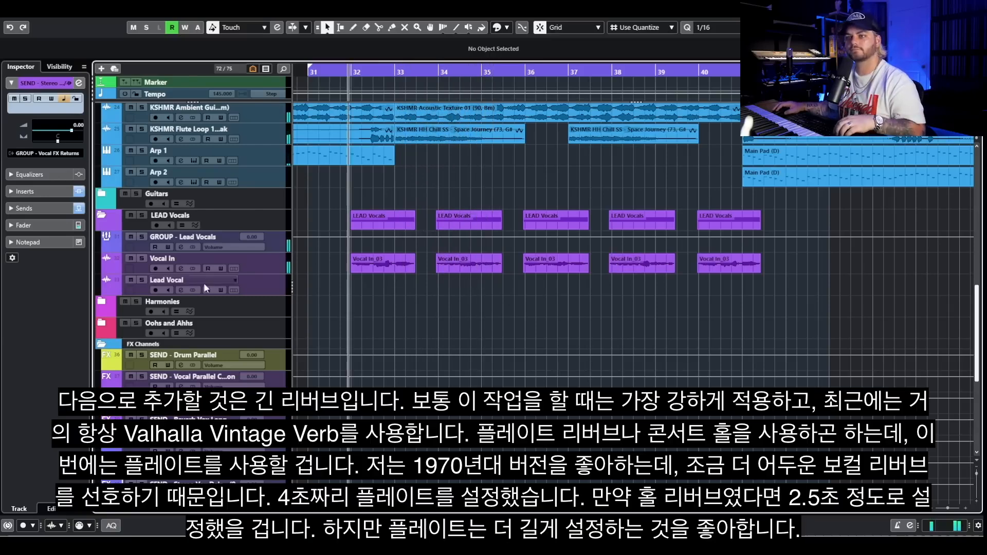
Step: Add and enable a send from Vocal In to SEND - Reverb Vox Long at -9.41 dB
click(181, 268)
click(771, 284)
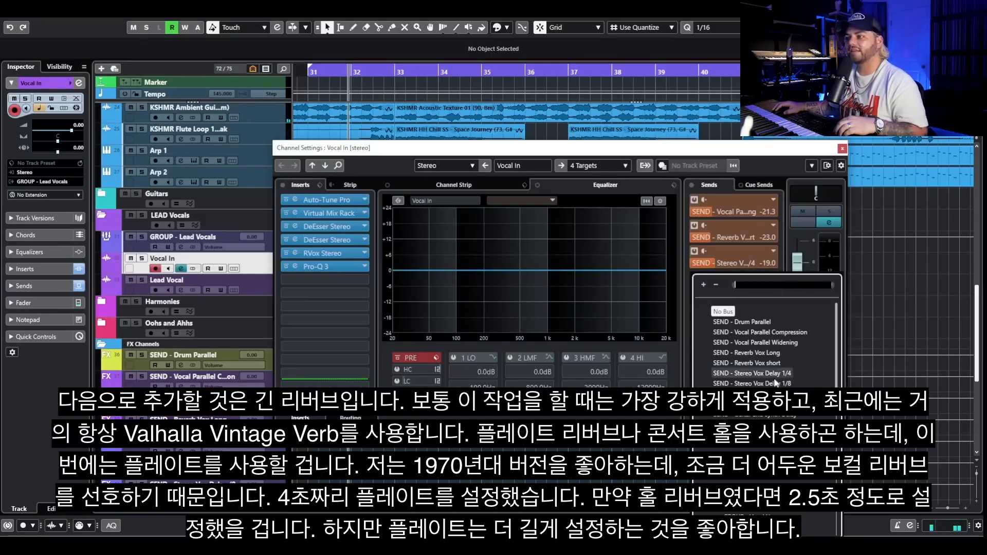
click(748, 353)
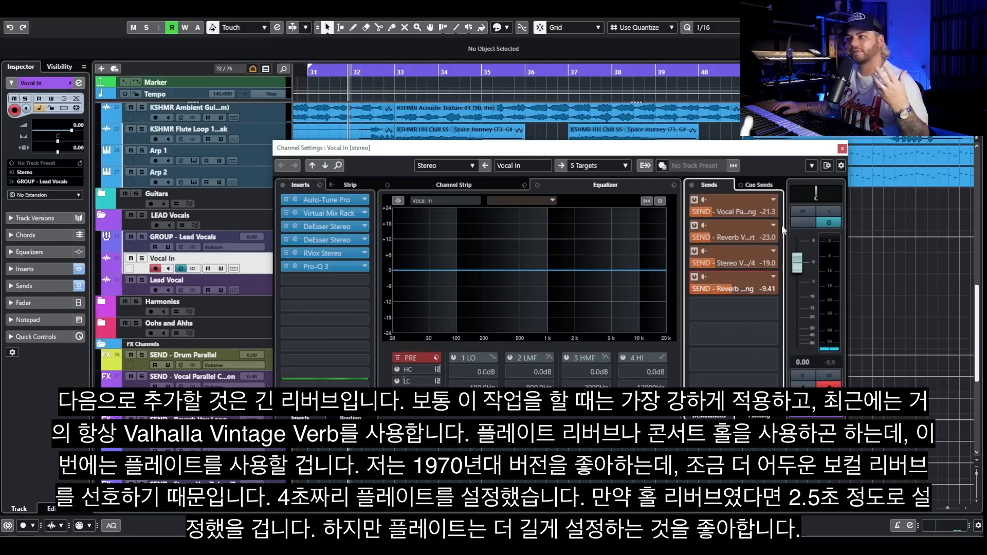
click(842, 148)
Step: Open ValhallaVintageVerb on the SEND - Reverb Vox Long channel and examine its settings and available reverb modes, keeping Plate
scroll(295, 350, down, 3)
click(181, 350)
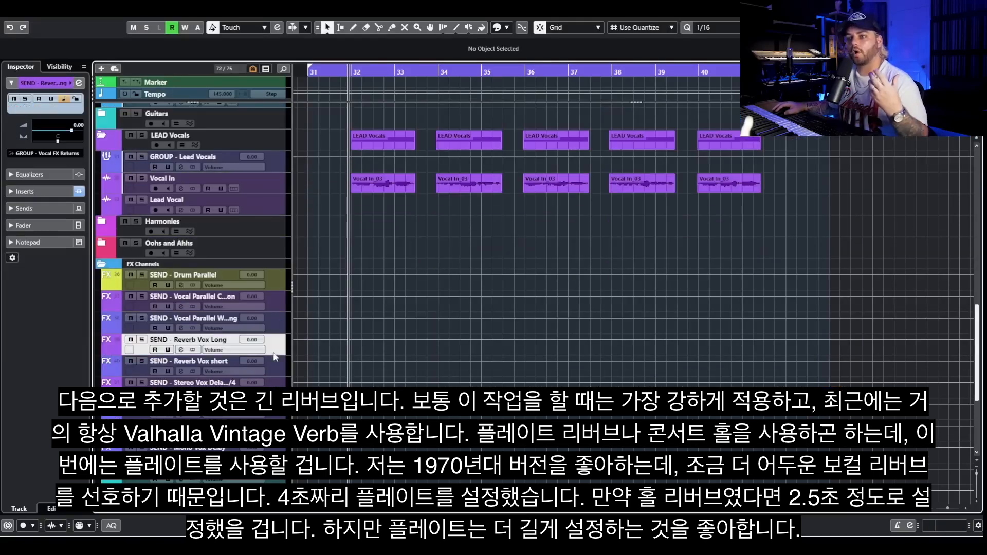
click(342, 199)
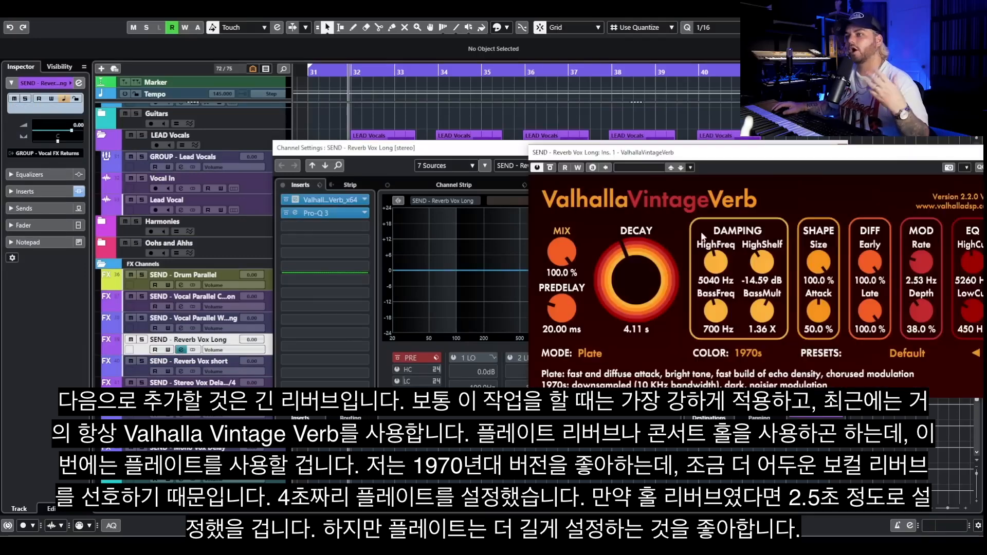
drag(883, 151, 675, 164)
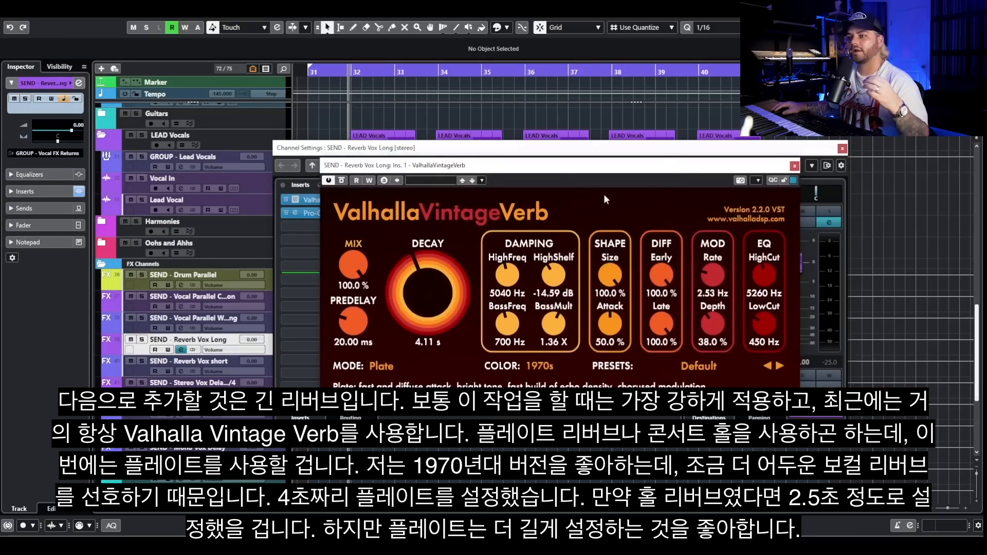
click(378, 366)
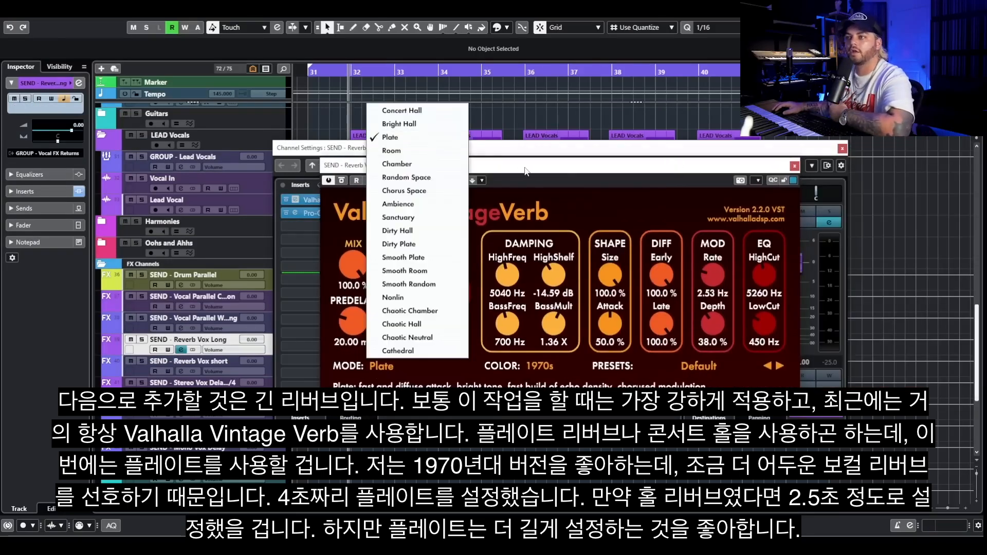
click(480, 328)
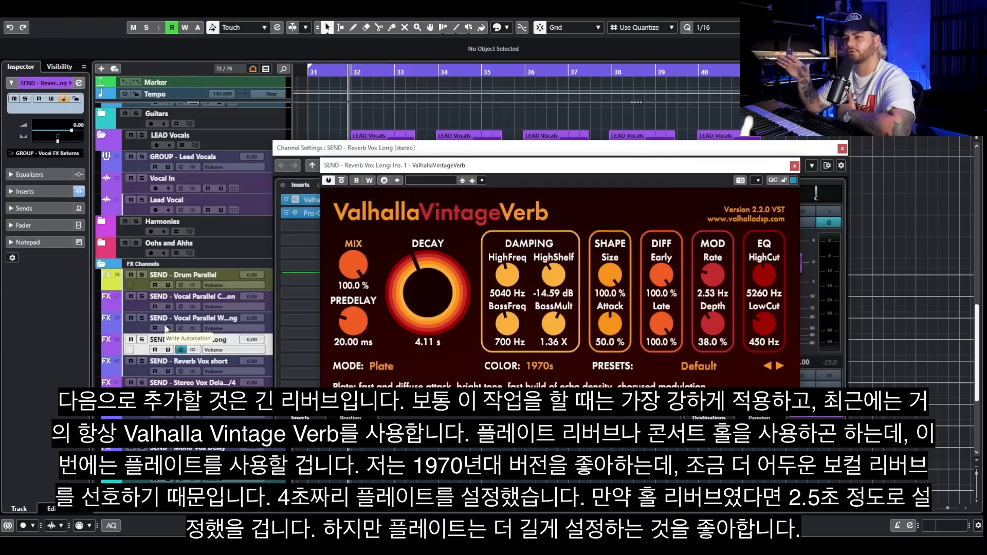
Step: Audition the long reverb soloed with the vocal, clear all solos, and audition it in the full mix
click(142, 339)
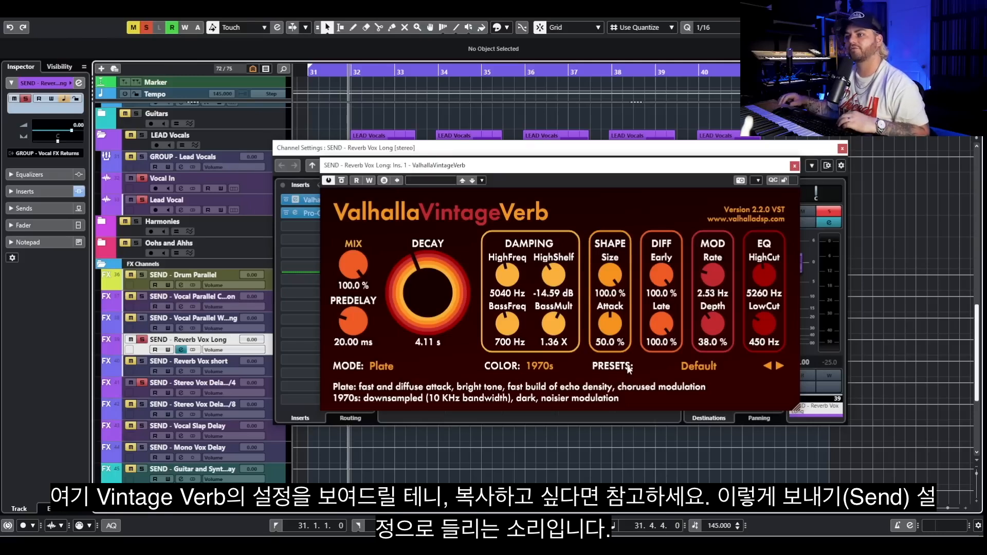
key(space)
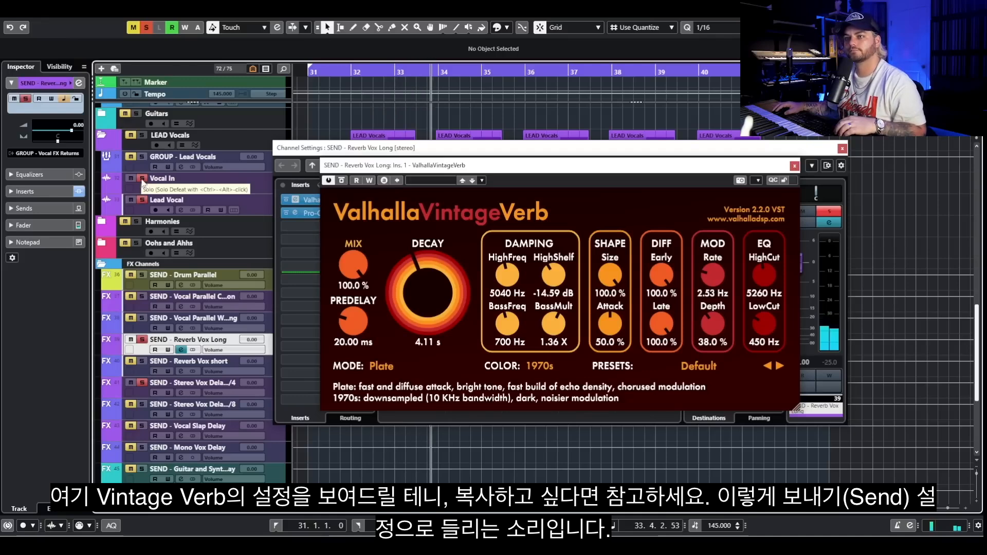
click(146, 29)
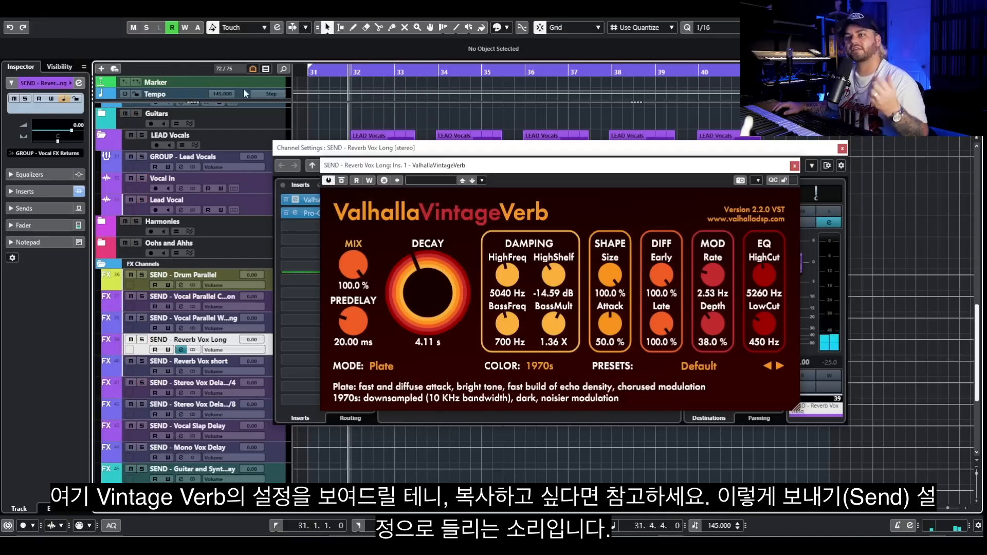
key(space)
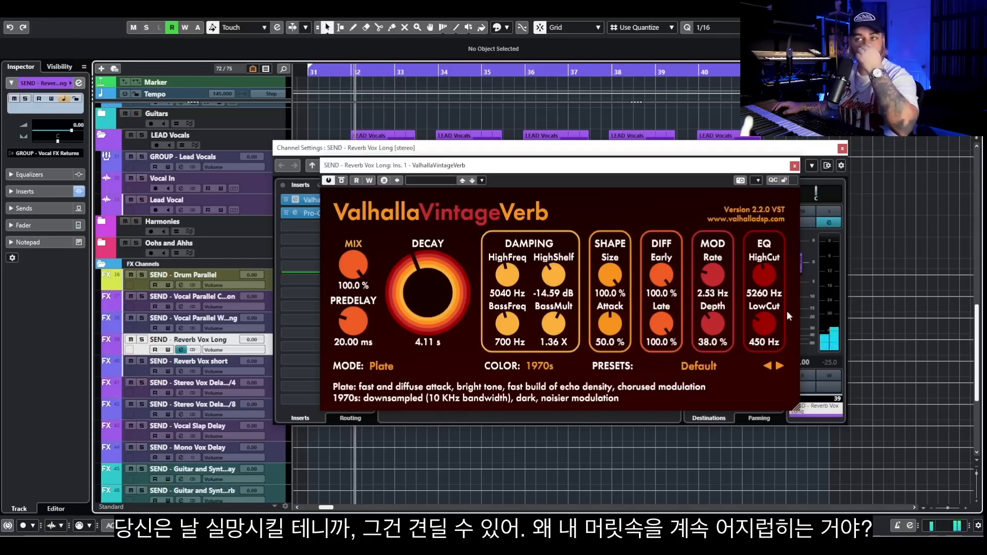
click(794, 166)
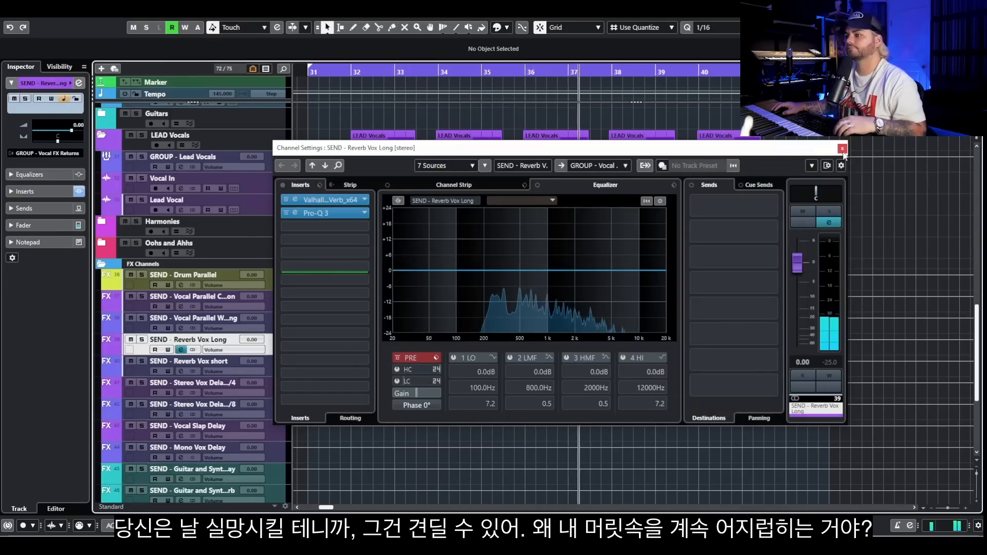
key(space)
click(843, 149)
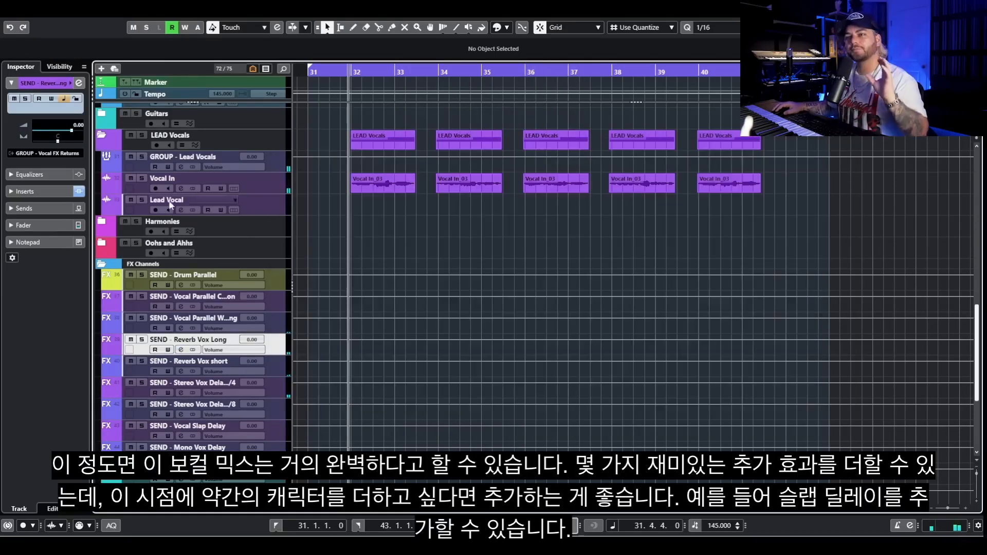
Step: Add a send from Vocal In to SEND - Vocal Slap Delay at -23.7 dB and enable it
click(180, 187)
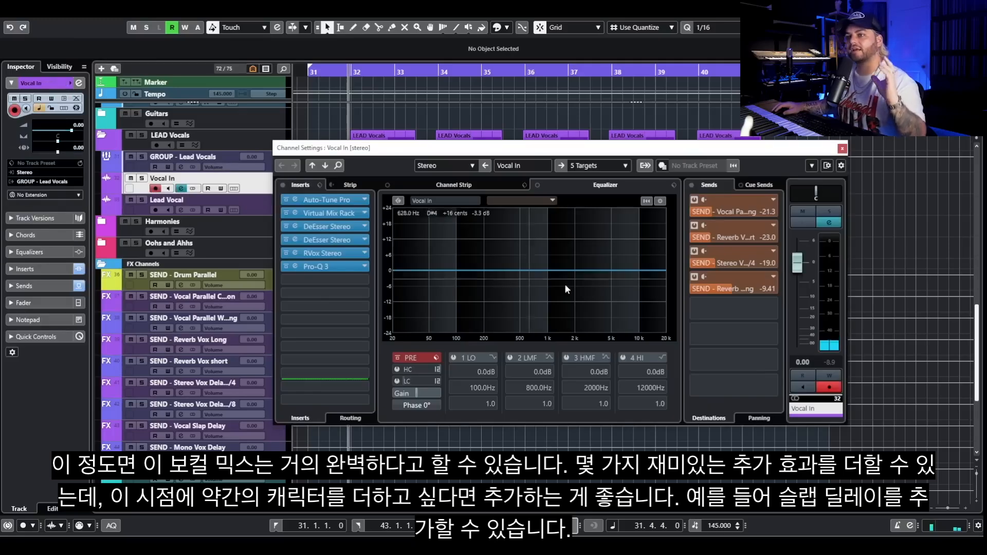
click(775, 309)
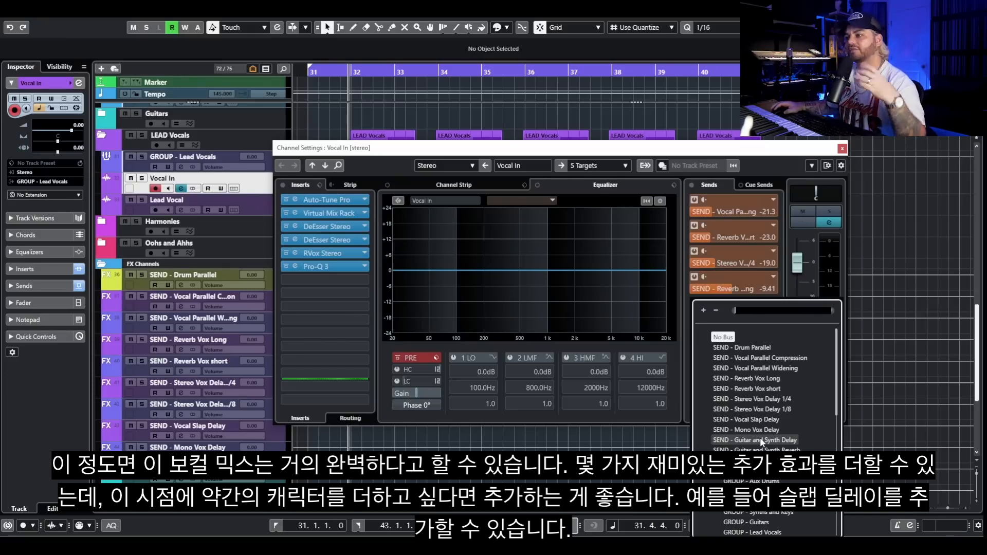
click(745, 420)
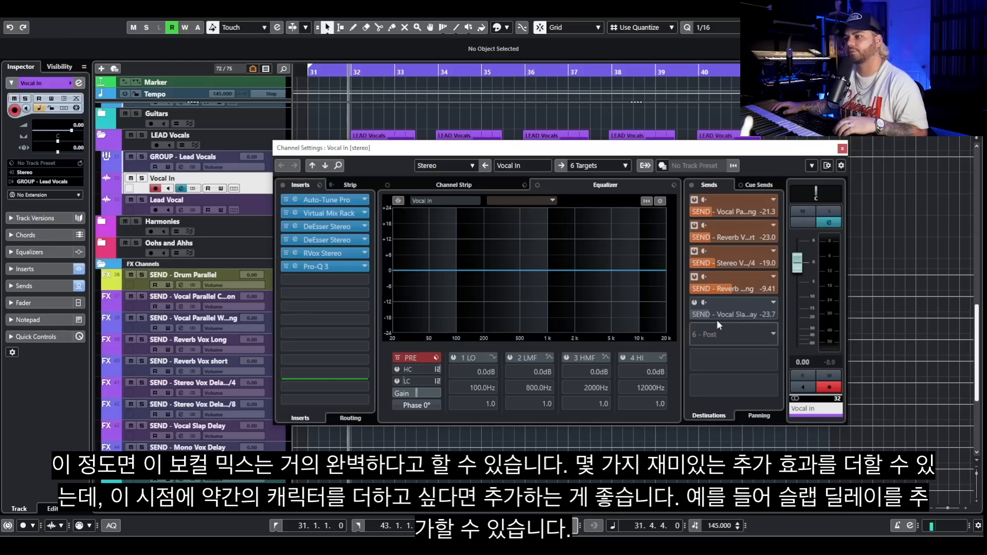
click(694, 303)
Step: Examine the Repeater settings on the SEND - Vocal Slap Delay channel, including the left and right delay times
click(264, 437)
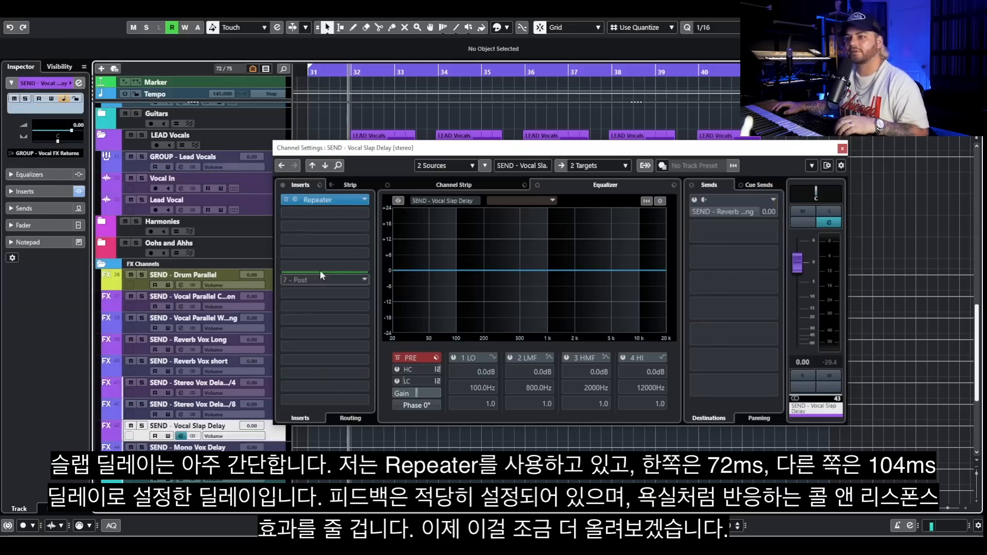
click(334, 199)
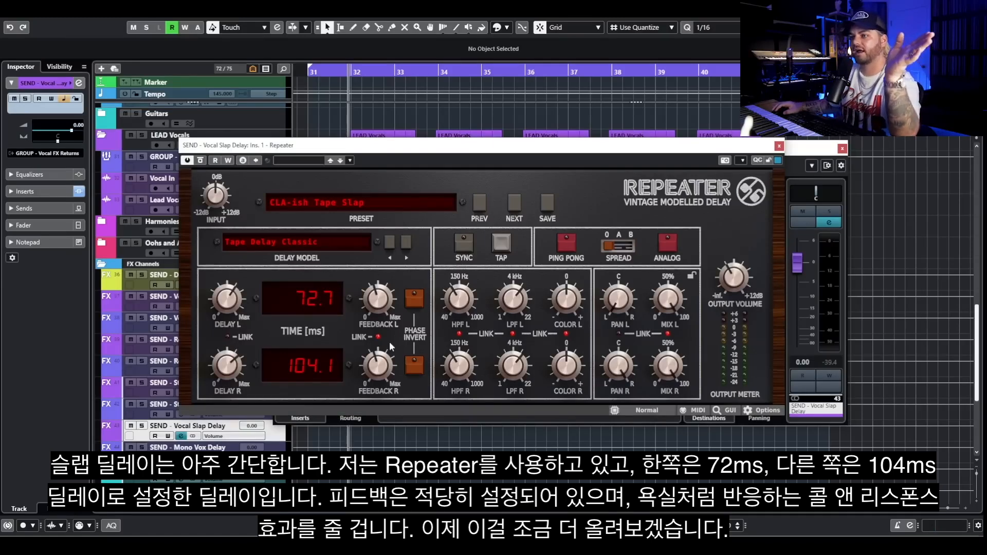
click(779, 146)
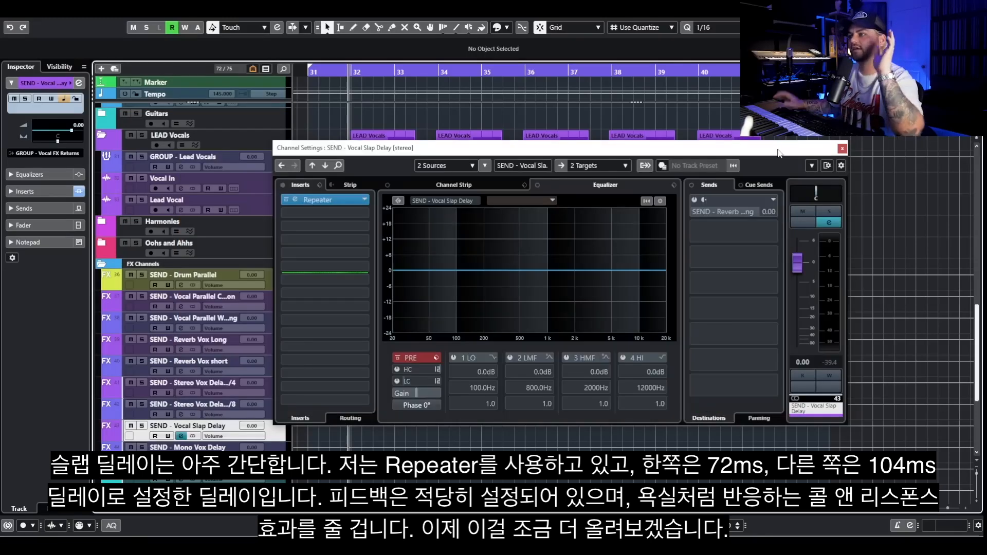
Step: Audition Vocal In while adjusting its slap delay send level to -24.2 dB
click(232, 179)
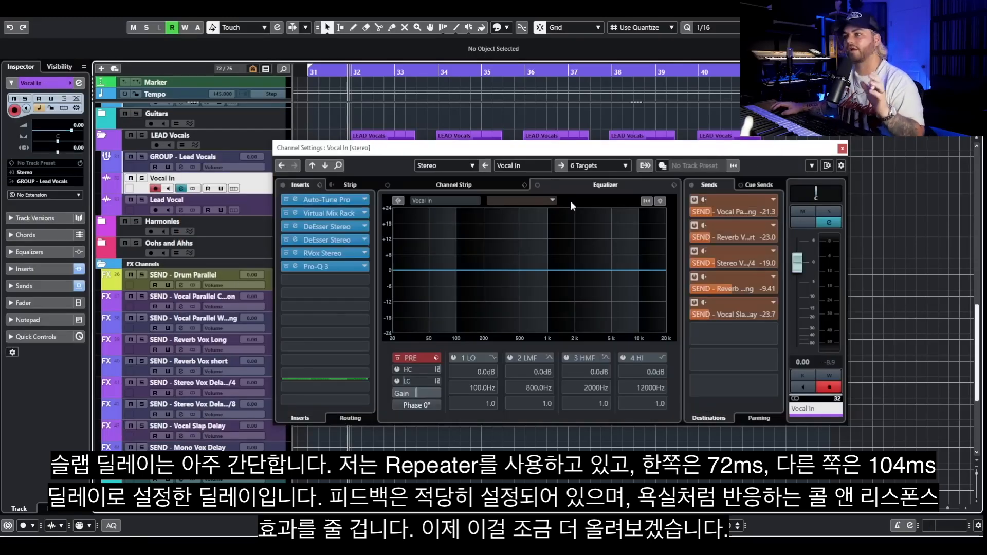
key(space)
mouse_move(715, 314)
mouse_down()
mouse_move(786, 304)
mouse_move(733, 317)
mouse_move(699, 305)
mouse_up()
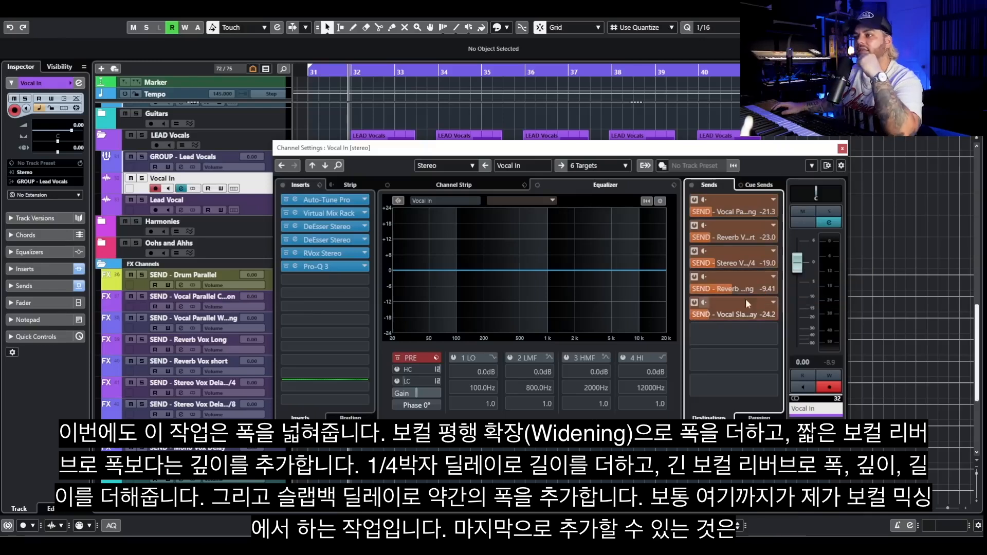
Step: Search the plug-ins for 910 and insert H910 Dual Harmonizer after Pro-Q 3 on Vocal In
click(842, 149)
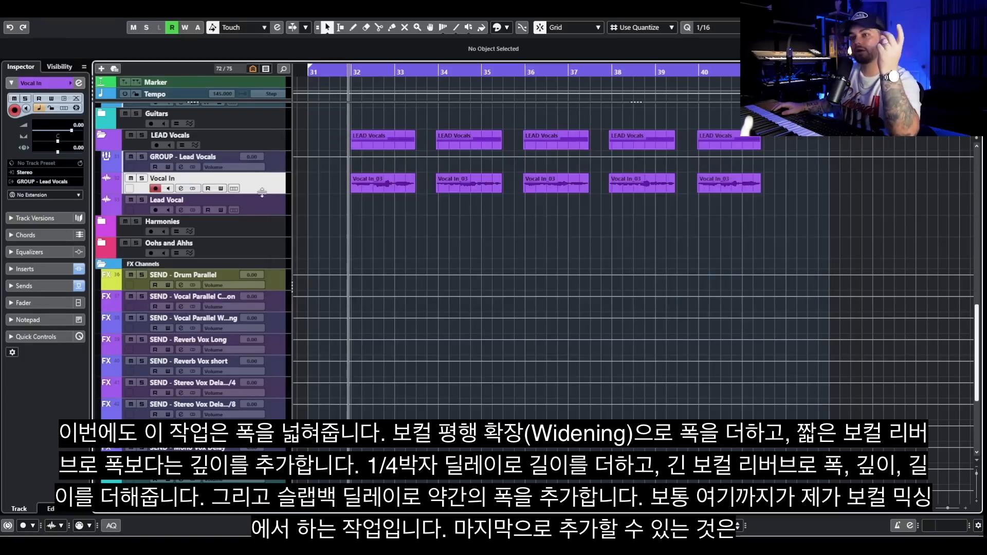
click(180, 188)
click(320, 279)
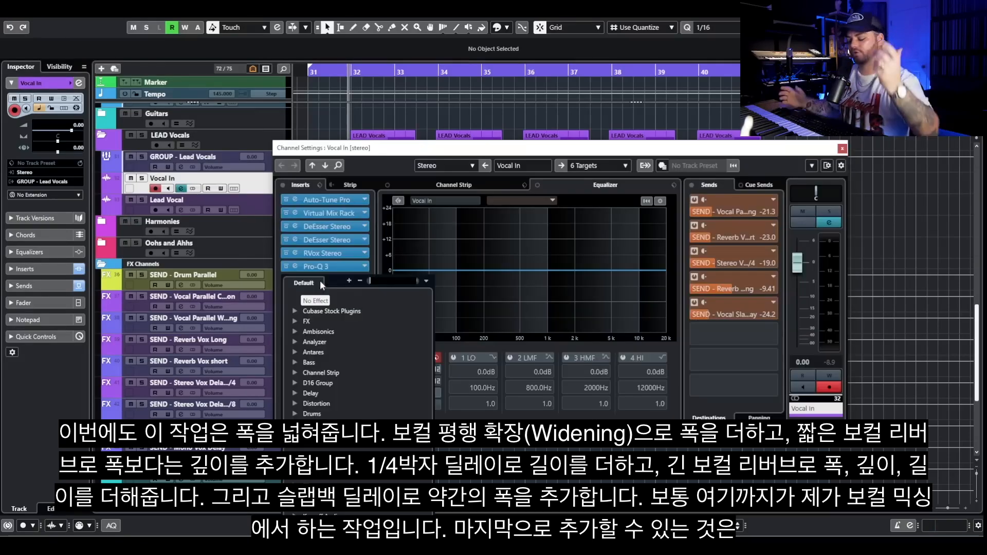
text(910)
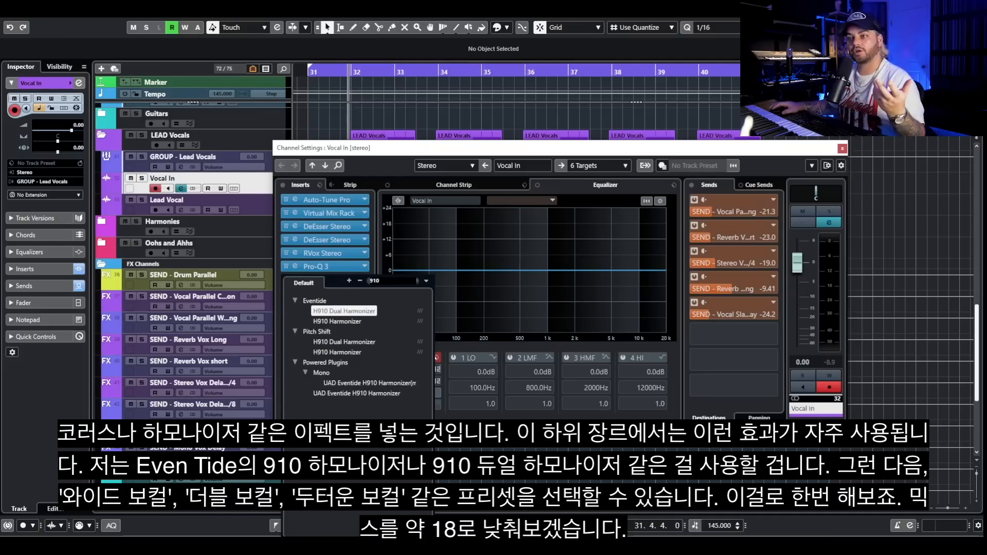
click(350, 312)
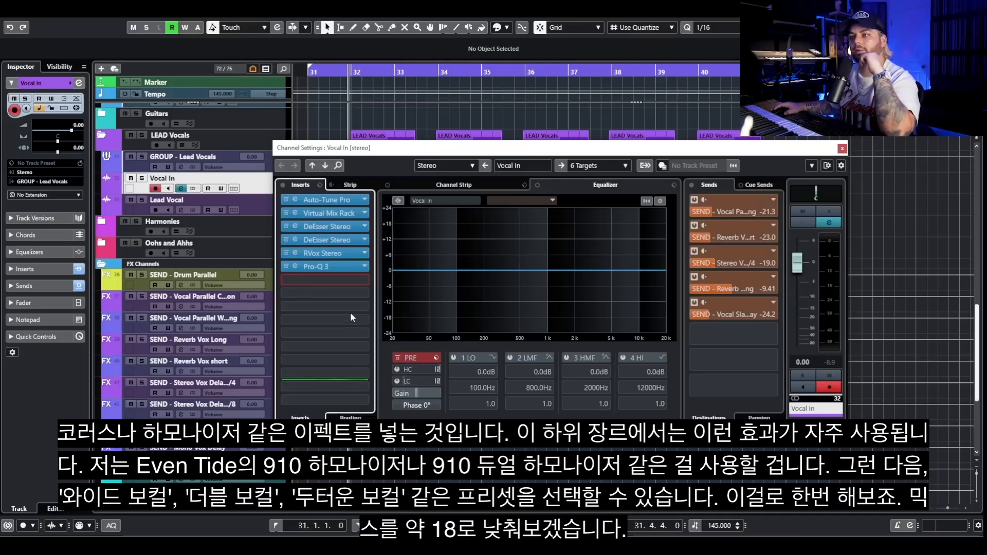
Step: Load the H910 Dual Harmonizer's 07 - Subtle Widener vocal preset and lower its mix to 18%
click(411, 198)
mouse_move(442, 213)
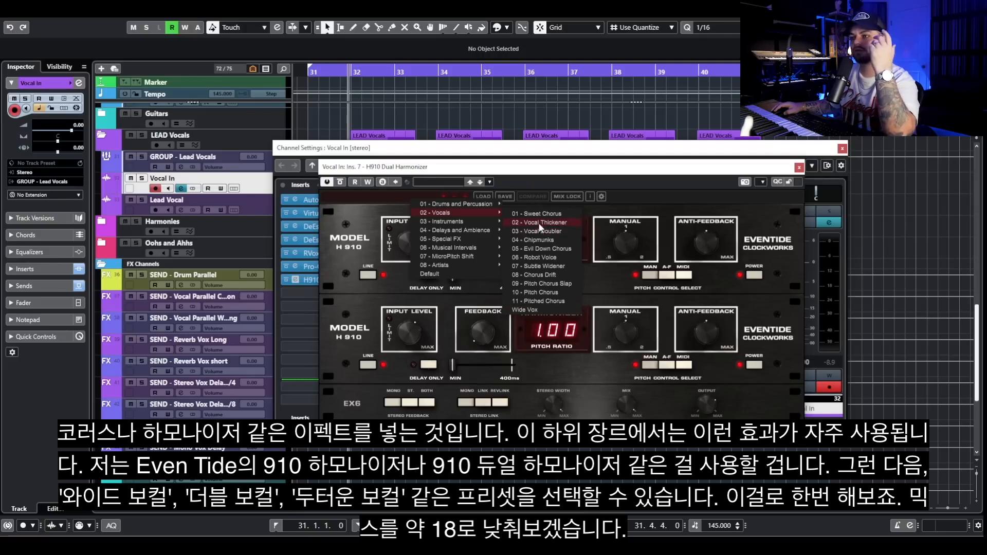
click(543, 266)
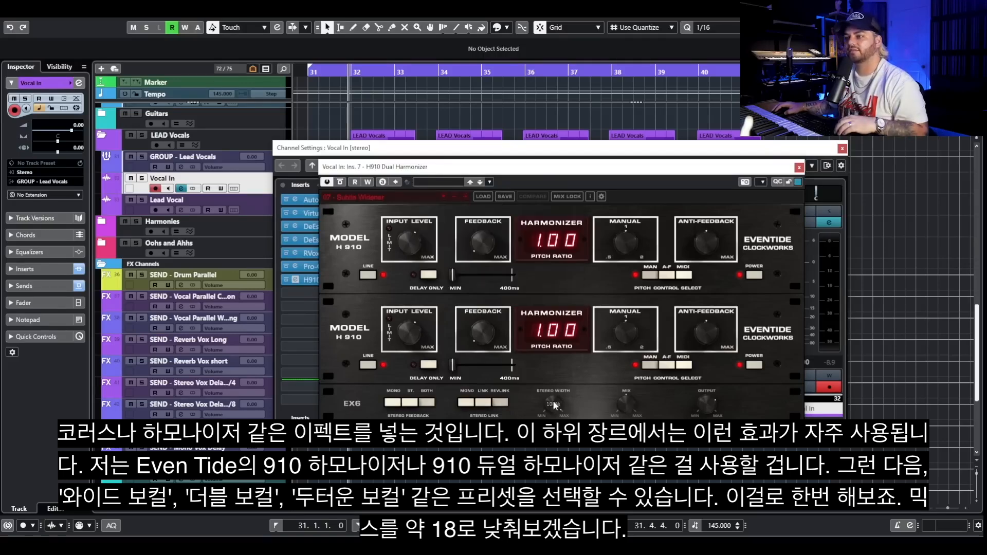
drag(632, 404, 632, 426)
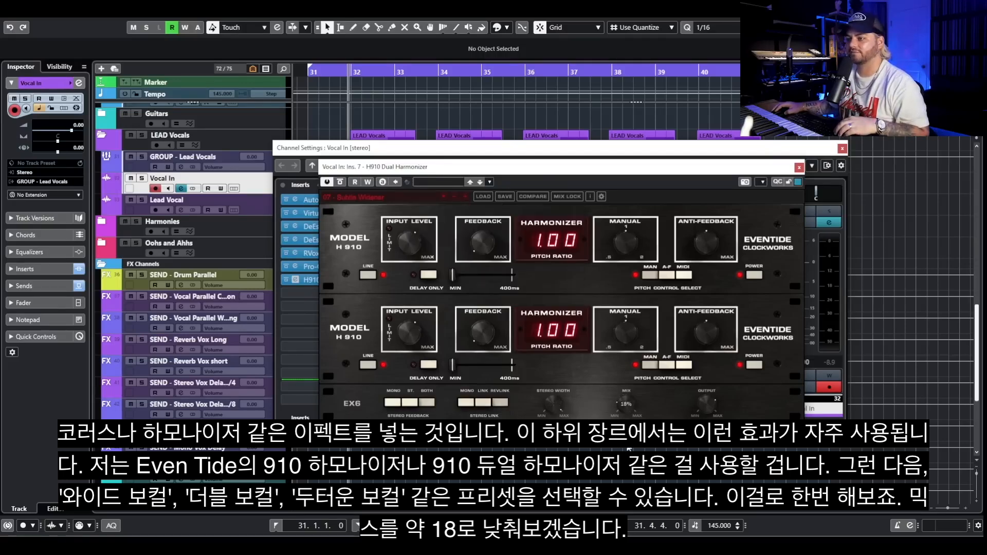
Step: Audition Vocal In with the H910 Dual Harmonizer bypassed and active, and lower the harmonizer's mix to 14%
key(space)
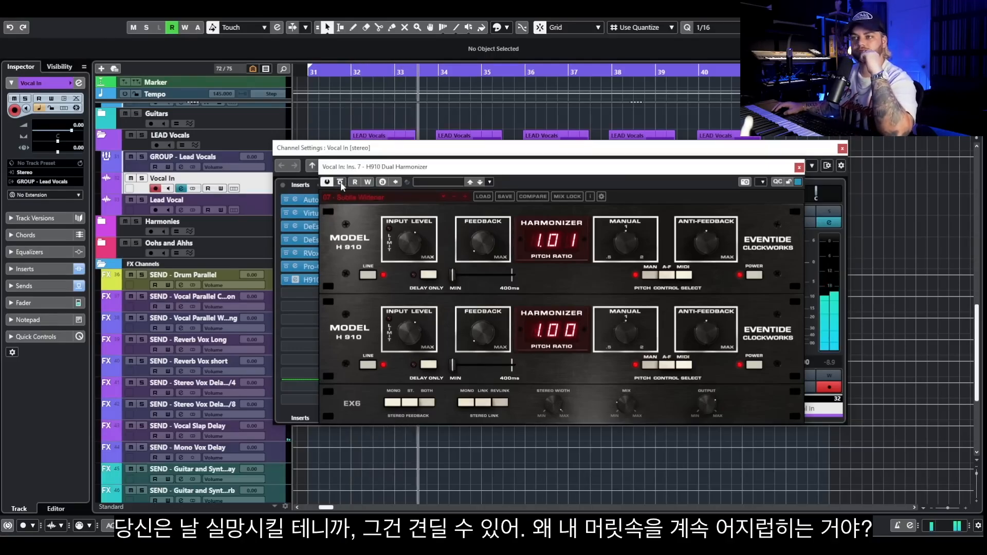
click(341, 183)
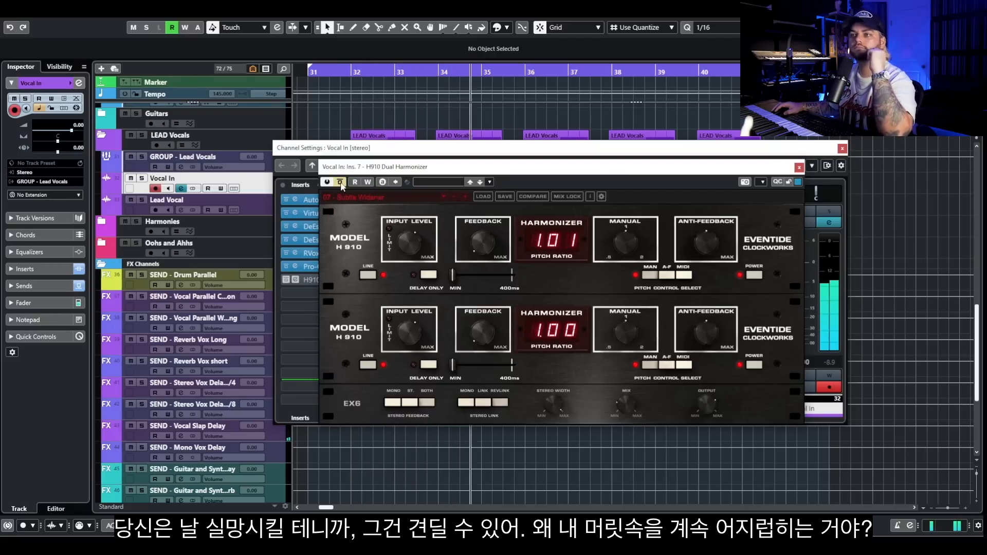
click(340, 183)
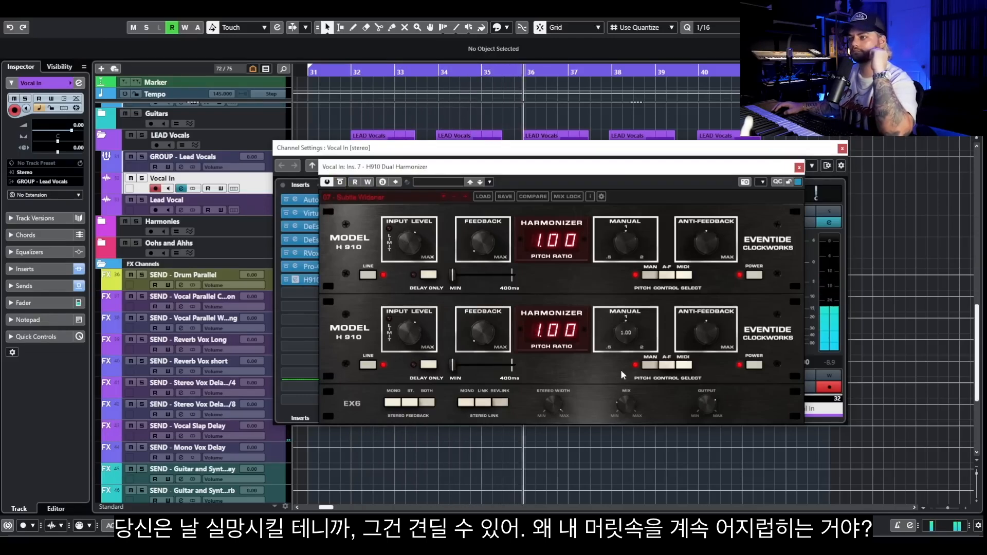
drag(626, 406, 626, 412)
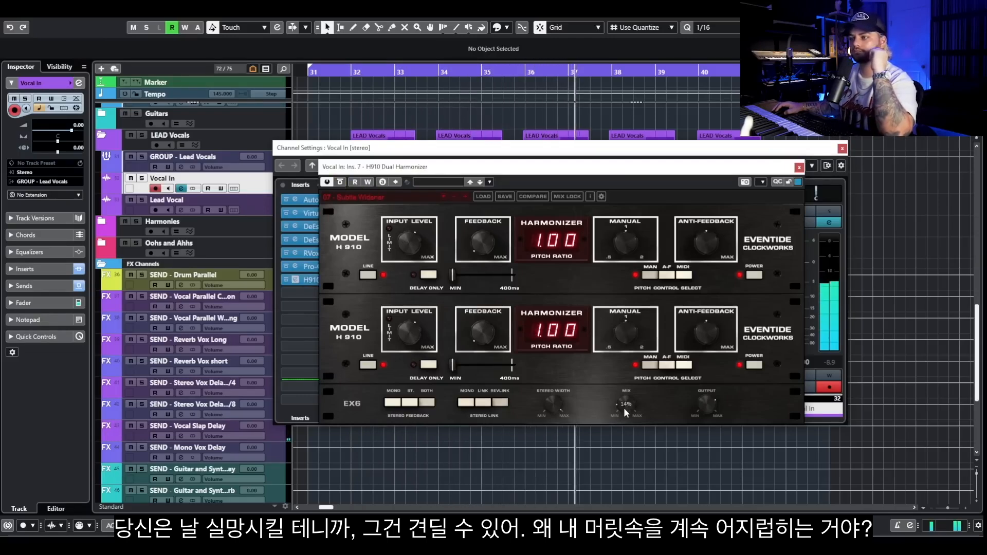
key(space)
click(799, 168)
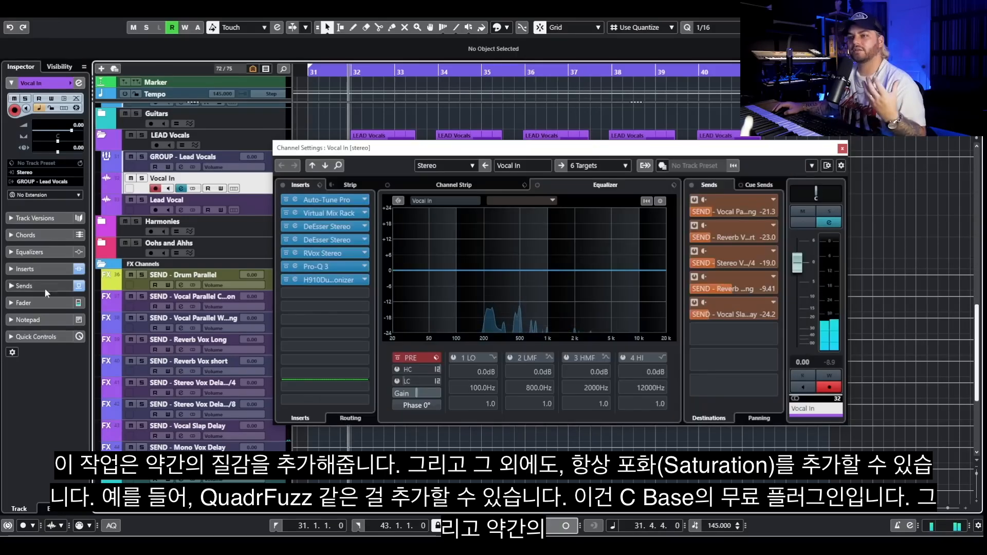
Step: Search the plug-ins for quad and insert Quadrafuzz v2 after the H910 Dual Harmonizer on Vocal In
click(284, 282)
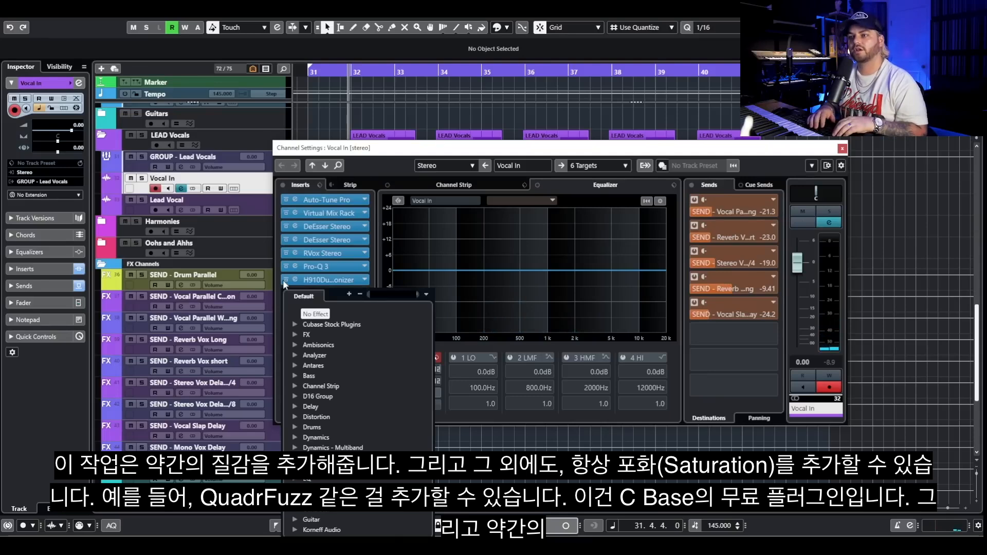
text(quad)
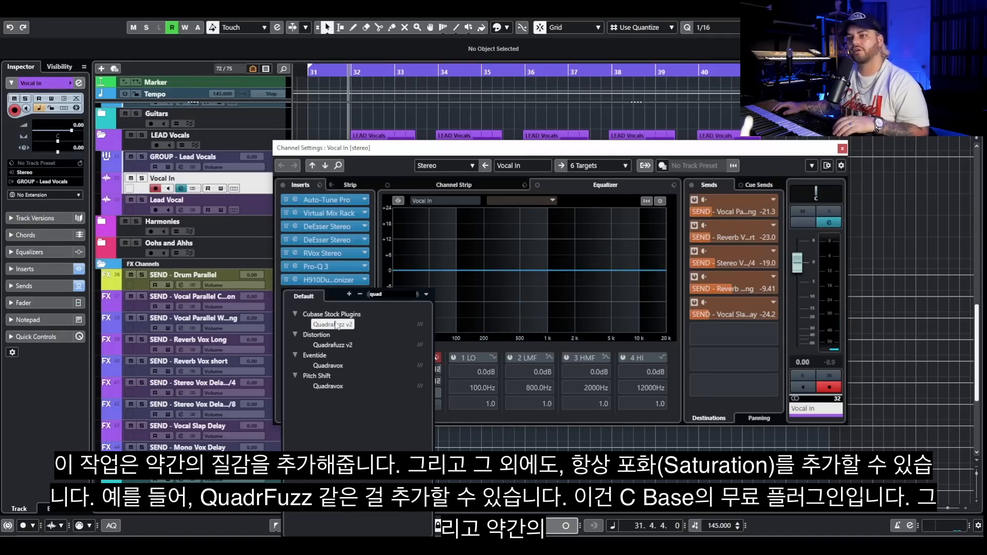
click(332, 325)
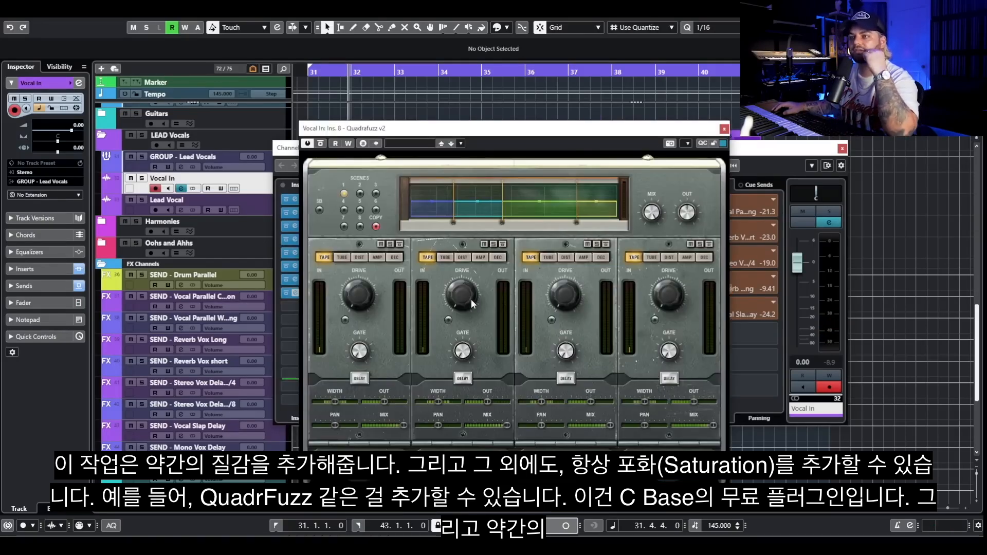
Step: Audition the vocal while switching Quadrafuzz v2's second and third bands from Tape through Tube to Dist mode
key(space)
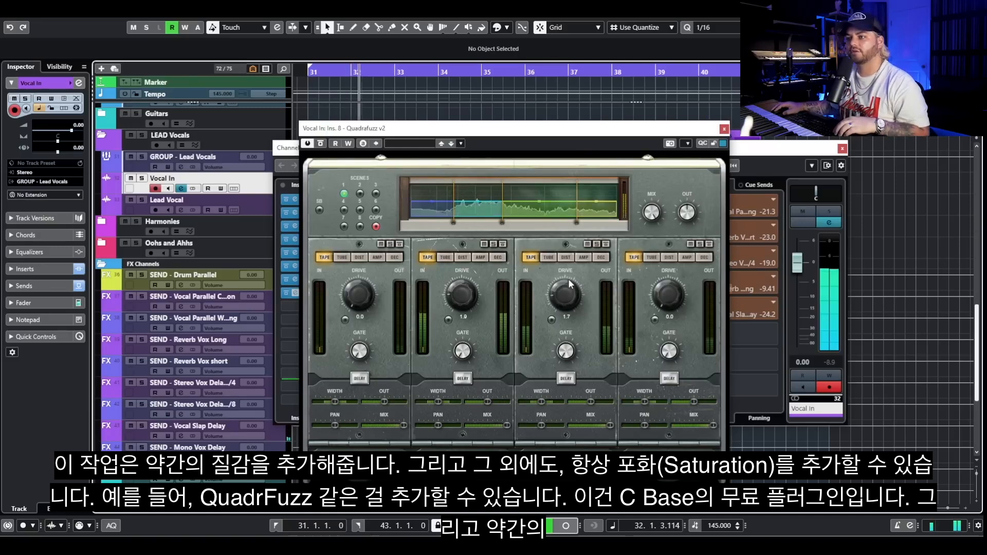
click(548, 257)
click(446, 257)
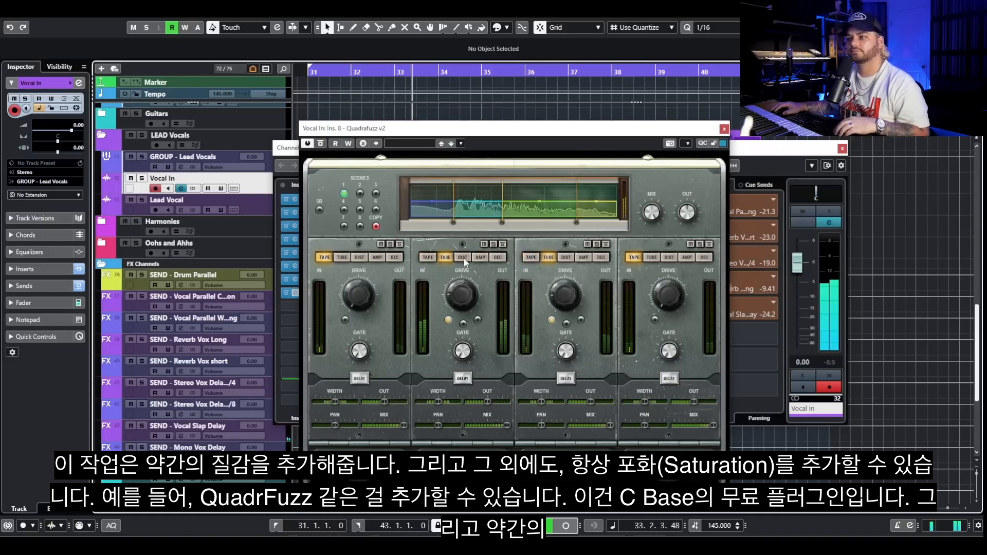
click(564, 258)
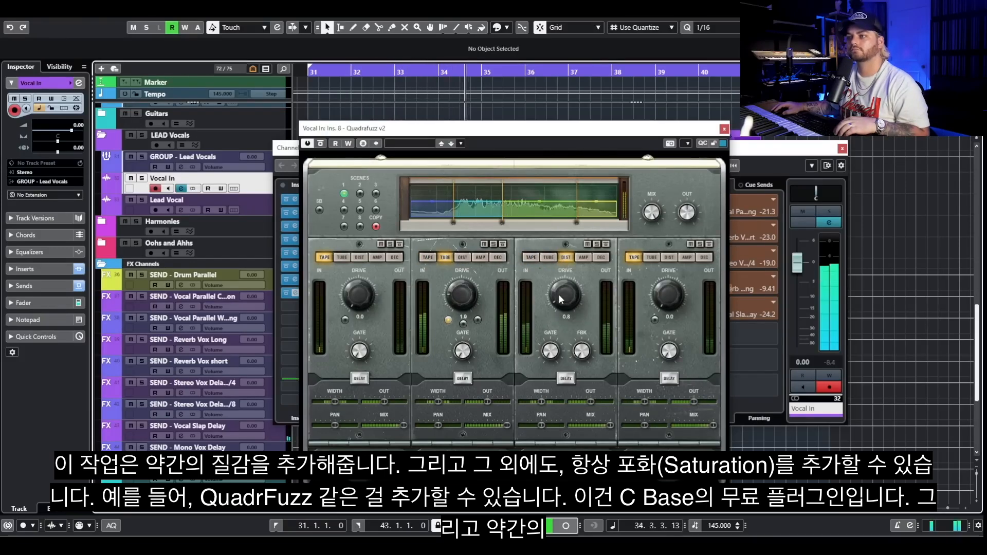
click(462, 257)
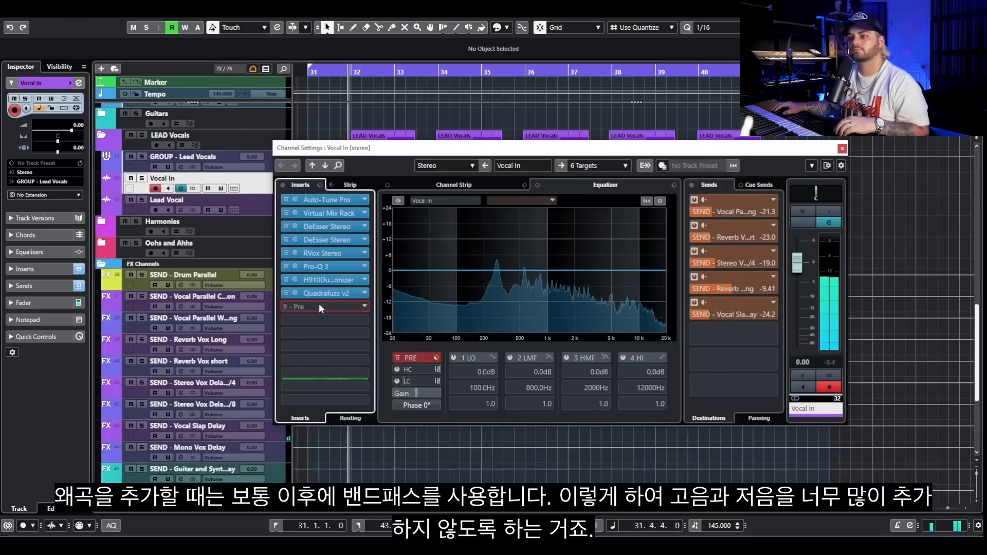
Step: Search the plug-ins for pro-q and insert Pro-Q 3 after Quadrafuzz v2 on Vocal In
click(318, 307)
text(pro-)
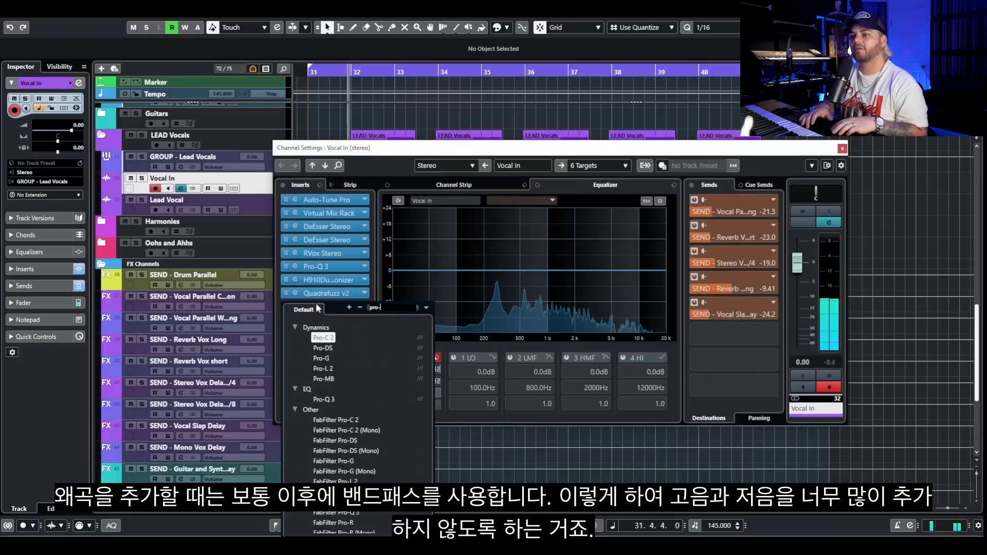
text(q)
double_click(321, 337)
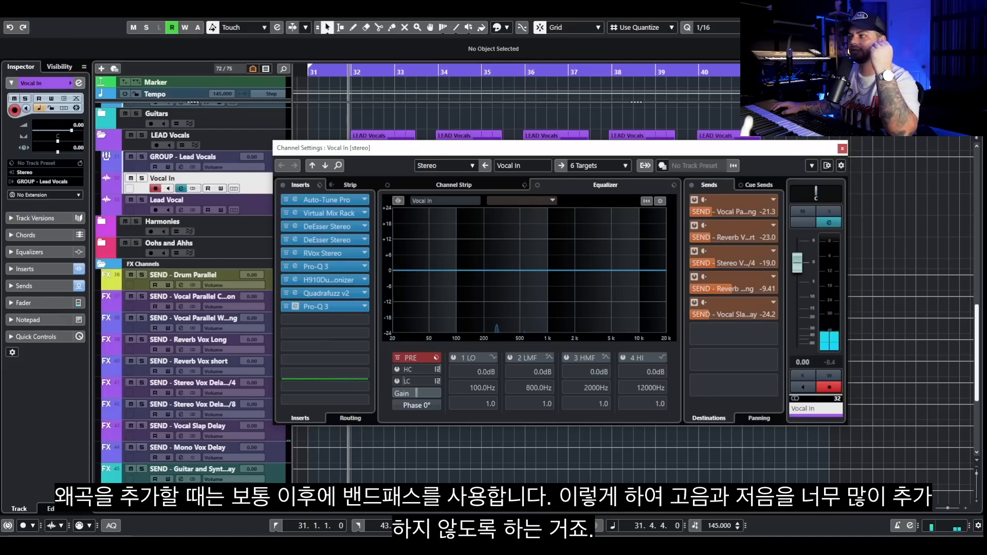
Step: Shape a band-pass in the new Pro-Q 3 with a low cut and a high cut, and lower its output to -1.8 dB
drag(367, 281, 556, 286)
double_click(791, 296)
drag(789, 278, 661, 258)
drag(559, 284, 578, 291)
drag(660, 259, 657, 268)
key(space)
mouse_move(781, 441)
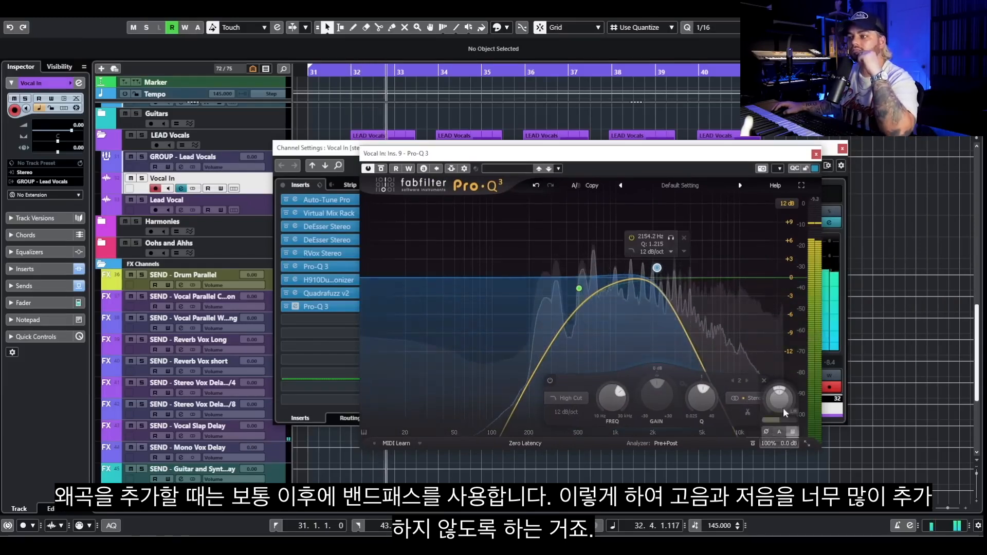
drag(779, 400, 778, 419)
drag(657, 268, 676, 279)
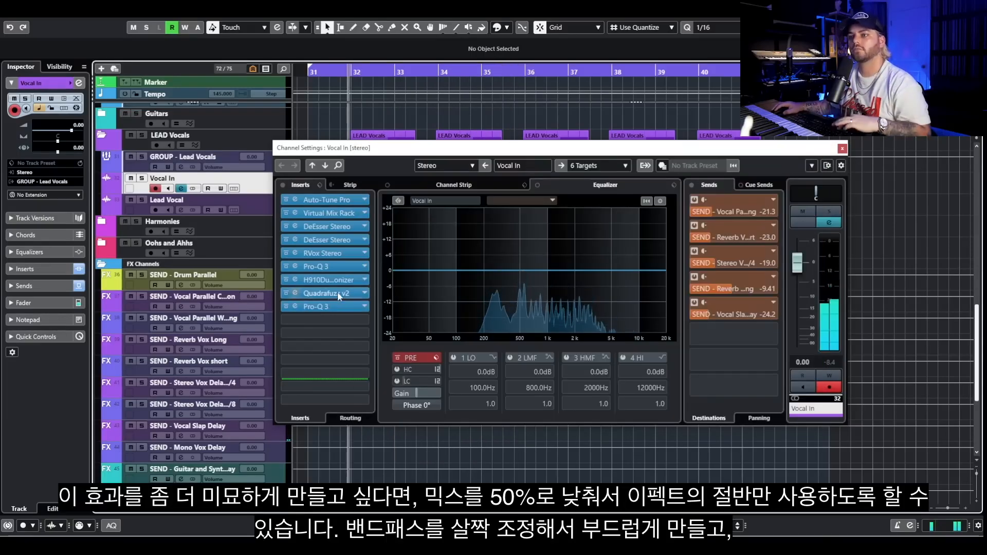
Step: Widen the band-pass after Quadrafuzz v2 by raising the high cut to about 5036 Hz and lowering the low cut's frequency
click(338, 291)
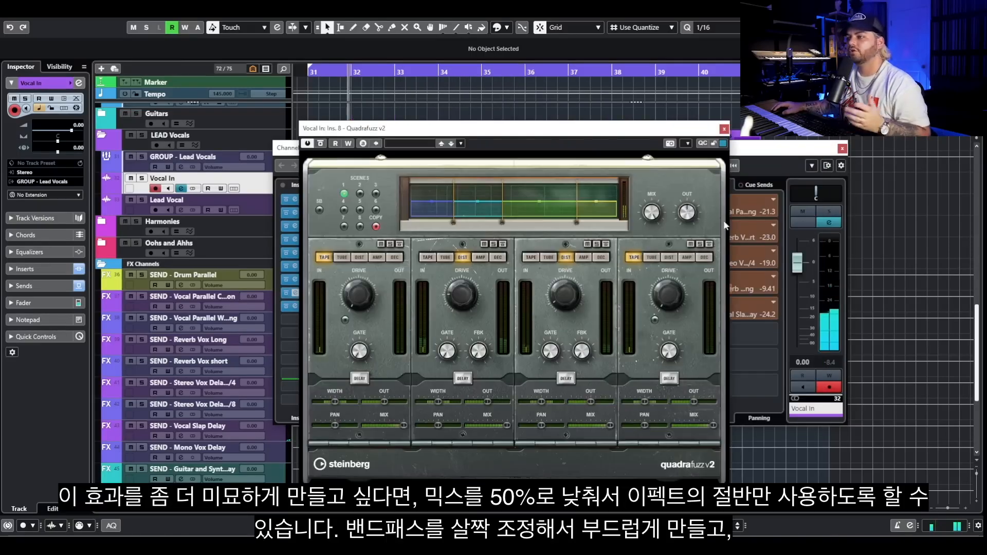
click(724, 130)
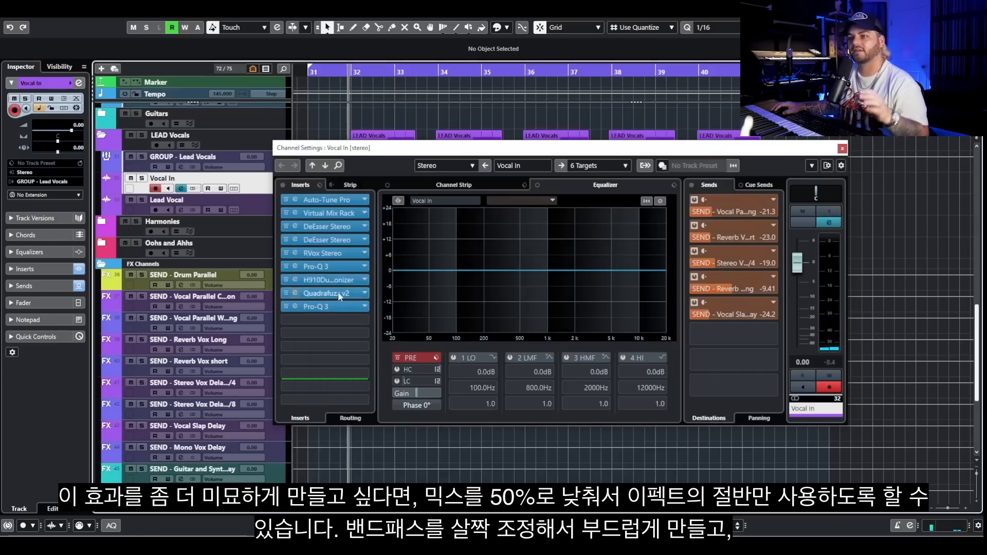
click(336, 304)
drag(669, 277, 703, 275)
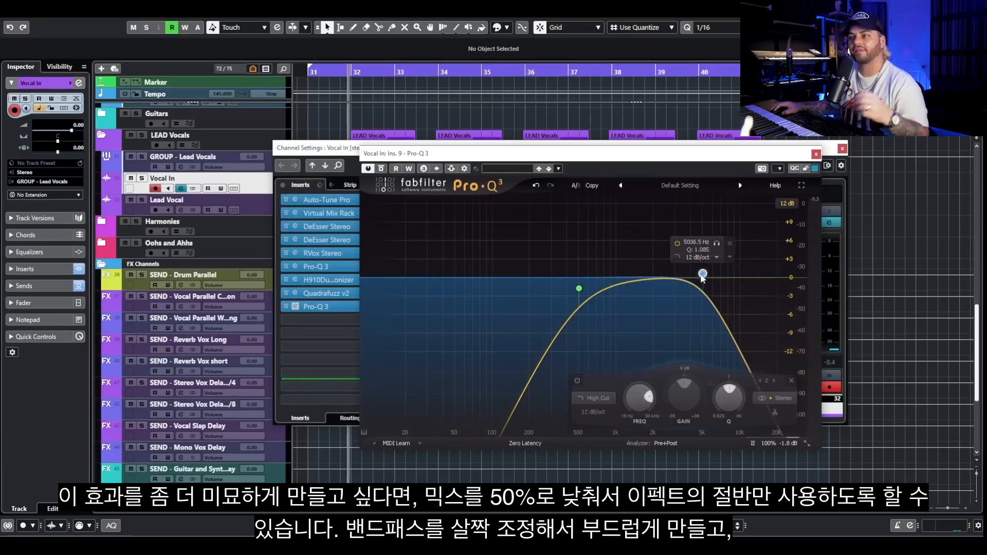
drag(579, 289, 554, 283)
key(space)
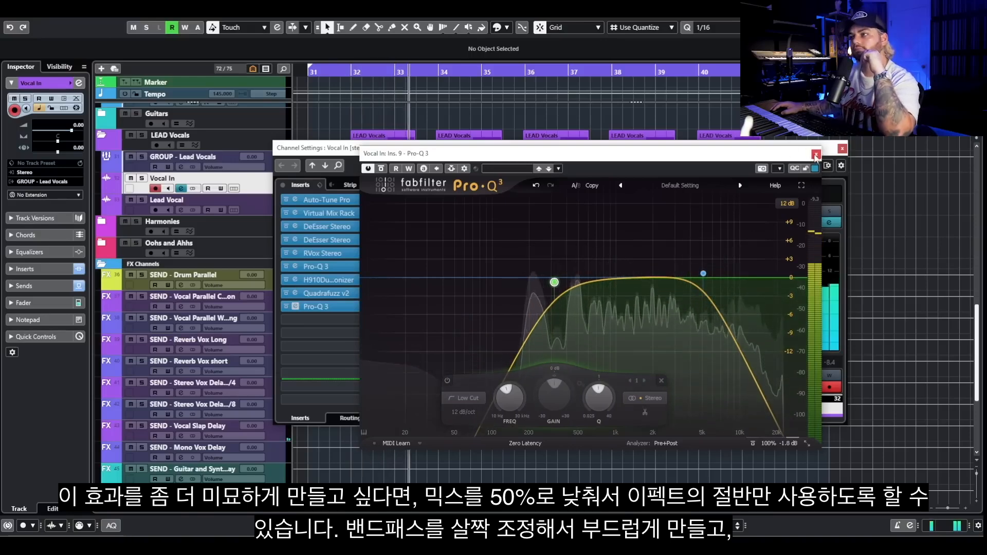
click(817, 154)
Step: Raise the H910 Dual Harmonizer's mix on Vocal In while auditioning the vocal
click(338, 281)
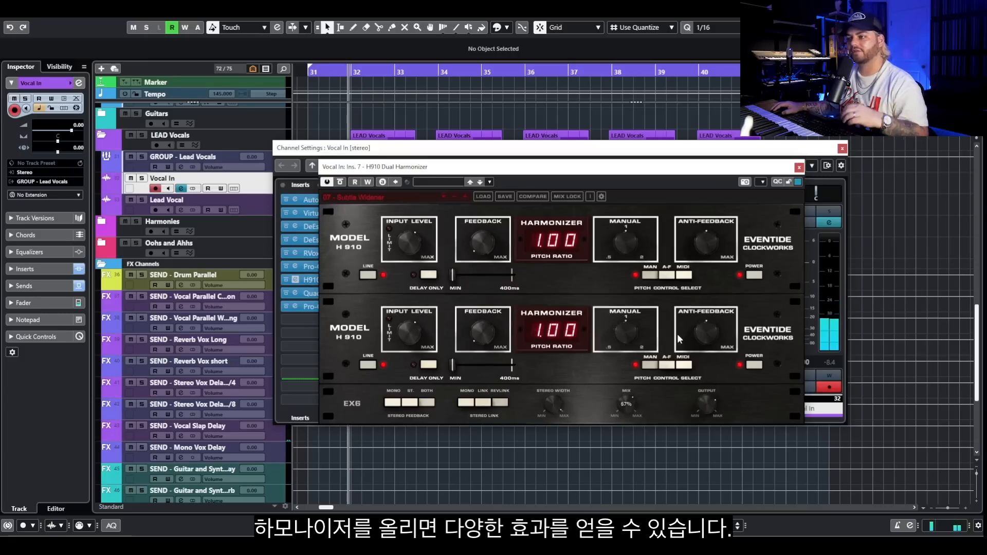
mouse_move(634, 402)
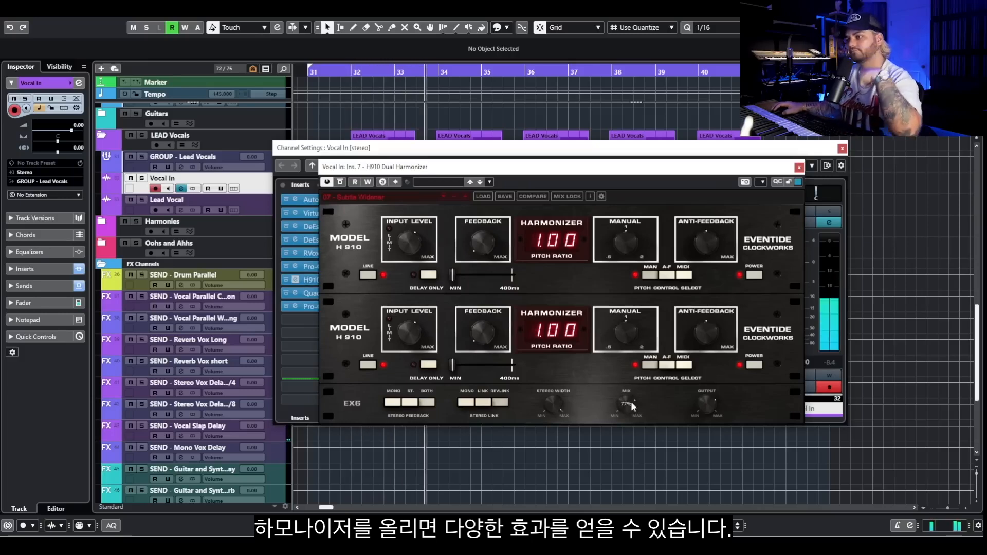
click(799, 167)
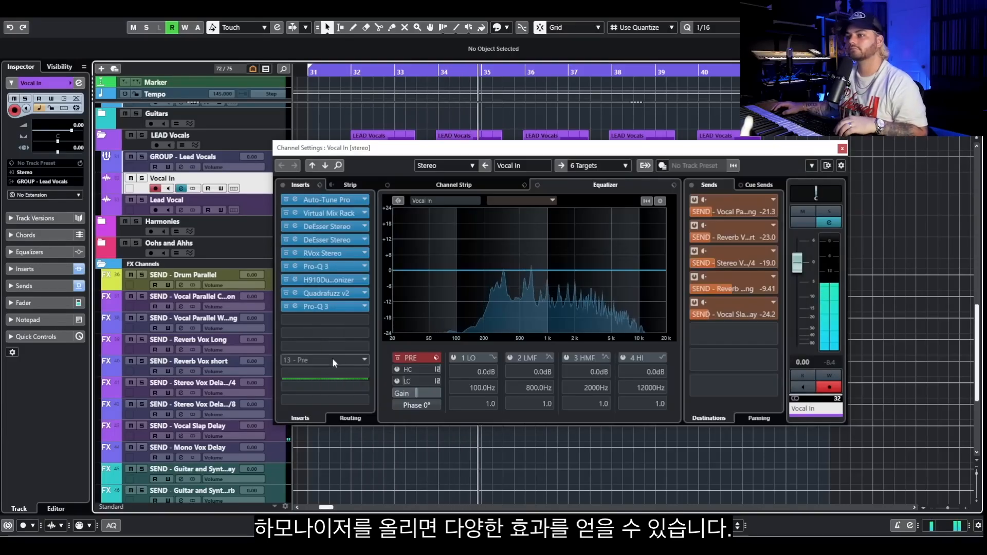
Step: Bypass the H910 Dual Harmonizer, Quadrafuzz v2 and the final Pro-Q 3 on Vocal In
click(286, 279)
click(286, 293)
click(286, 307)
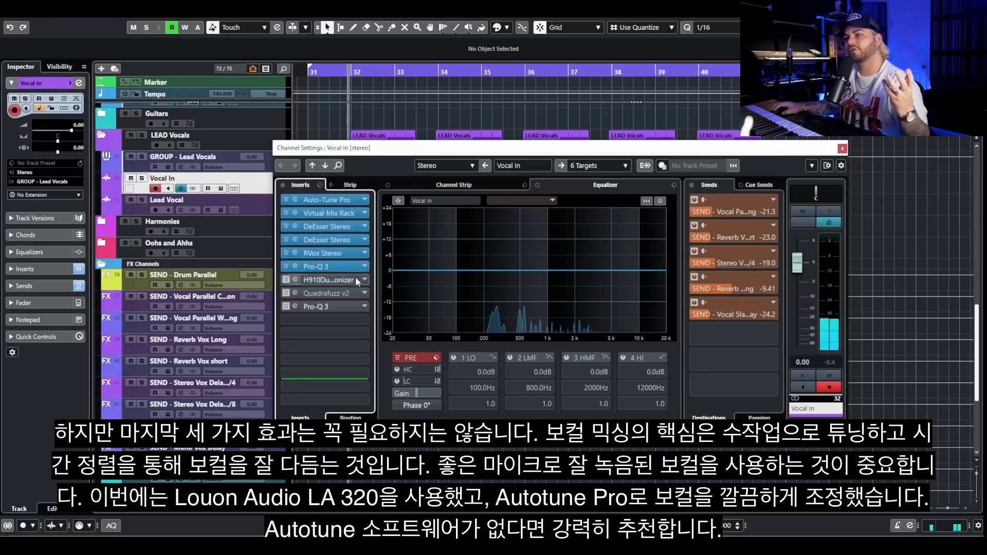
Step: Examine the Auto-Tune Pro, Virtual Mix Rack and both DeEsser Stereo settings on Vocal In
click(343, 204)
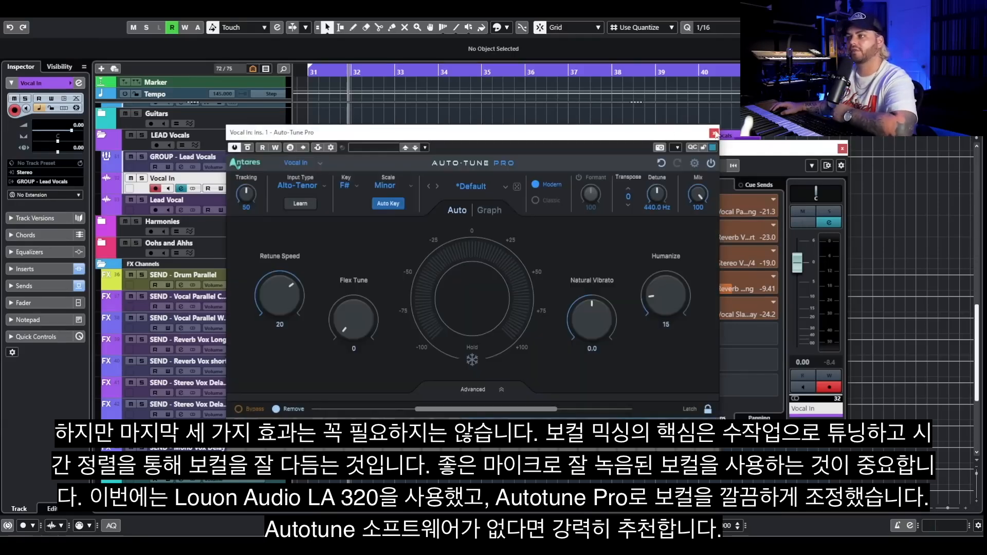
click(715, 134)
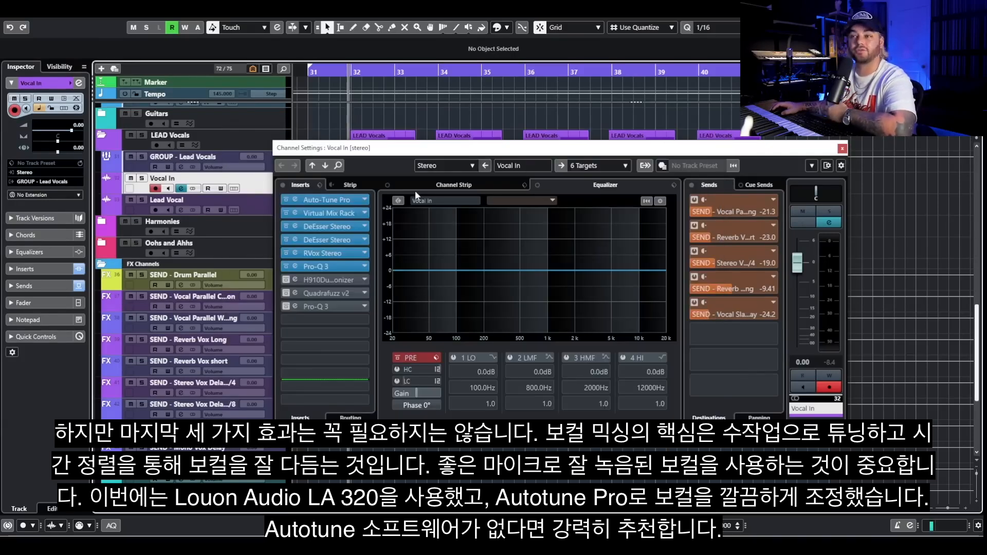
click(337, 214)
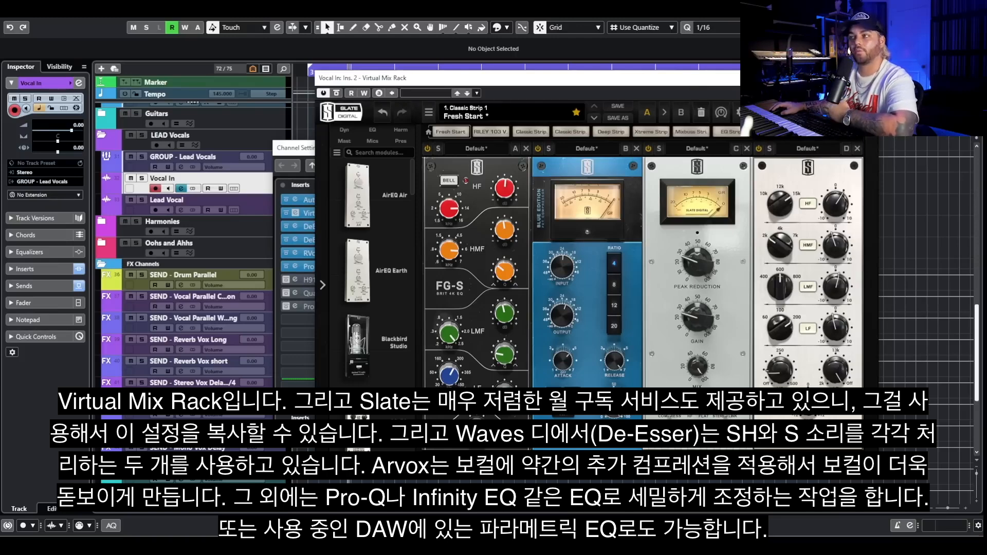
click(872, 79)
double_click(315, 226)
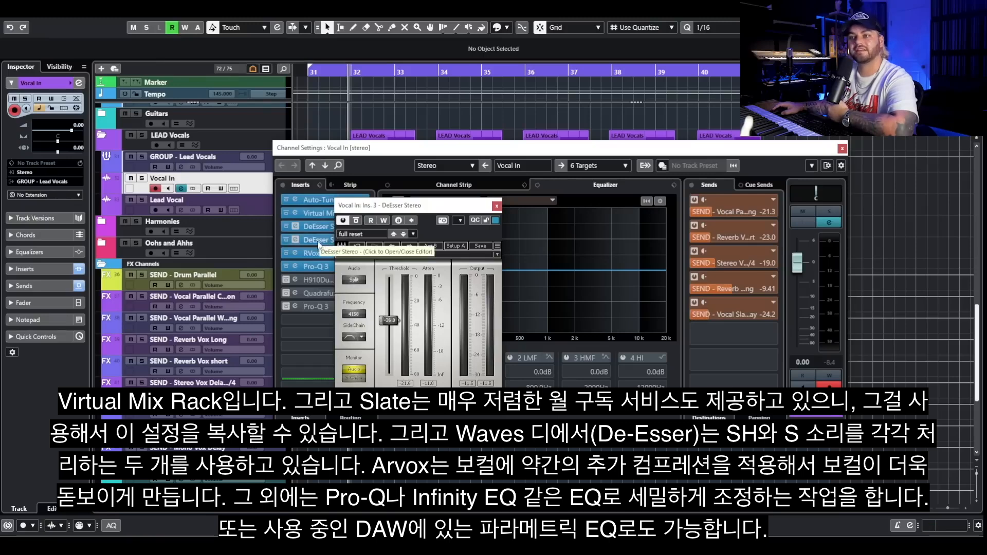
click(318, 244)
click(316, 242)
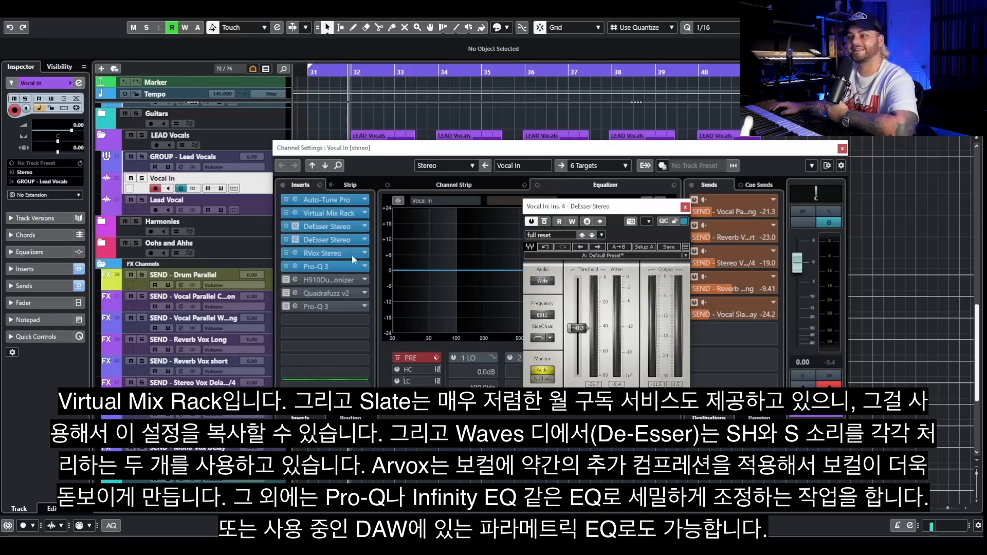
Step: Examine the RVox Stereo compression settings and the first Pro-Q 3's EQ curve on Vocal In
click(319, 254)
click(320, 254)
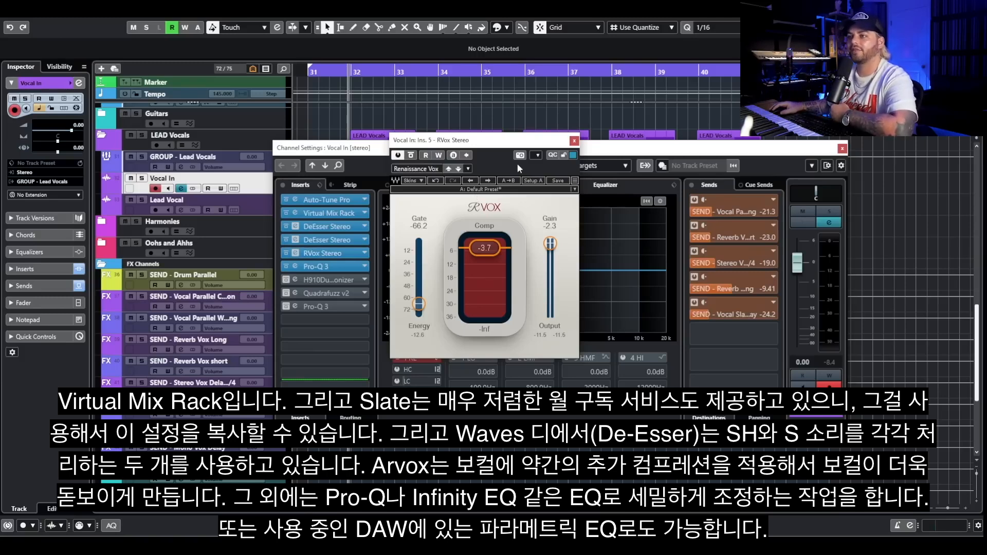
click(574, 141)
click(335, 267)
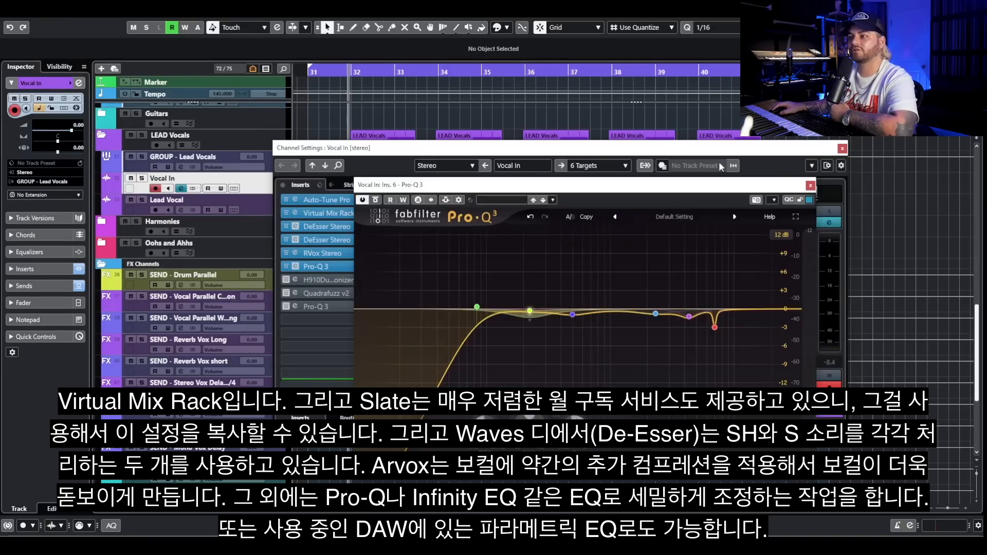
drag(744, 192, 704, 173)
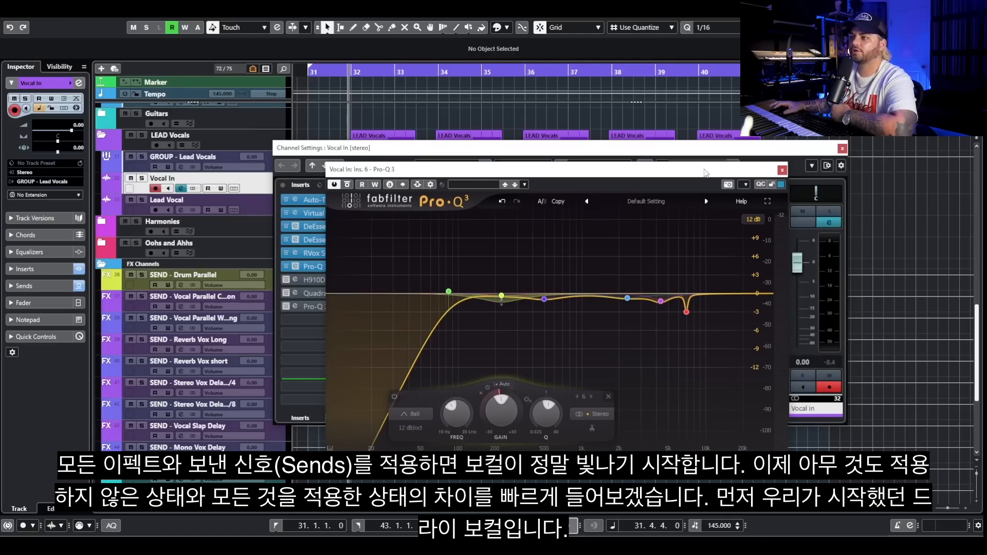
click(782, 169)
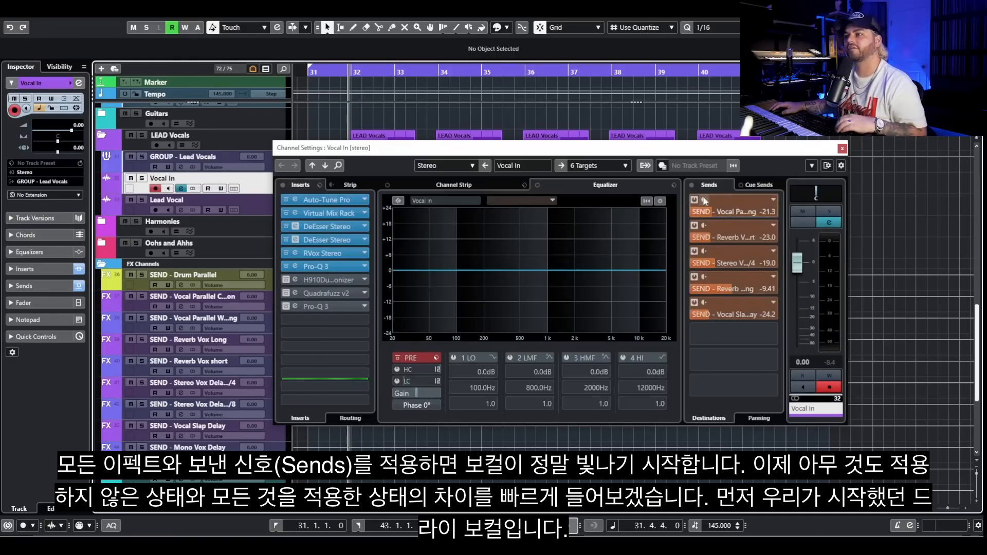
Step: Bypass all sends and all inserts on Vocal In for a comparison with the dry vocal
click(691, 185)
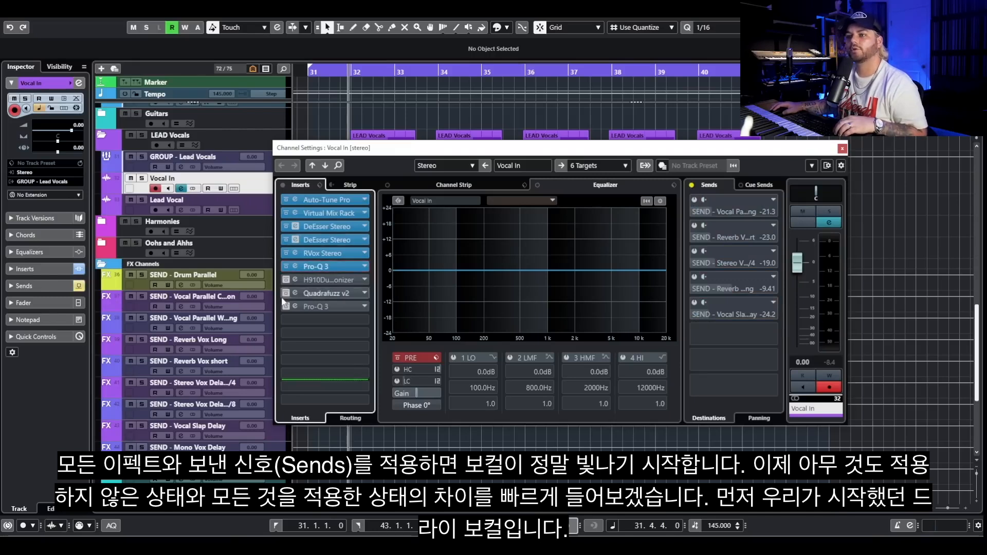
click(283, 185)
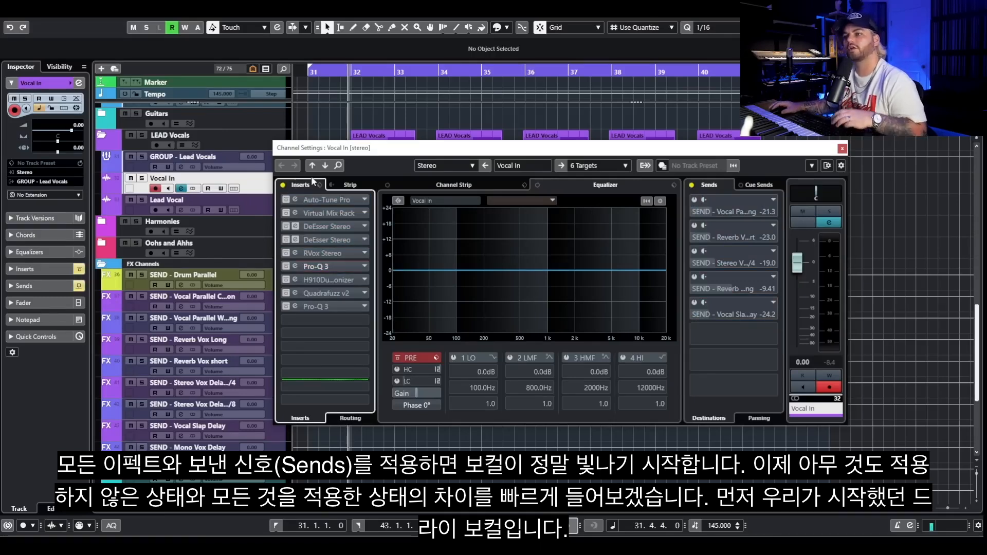
Step: Play the dry lead vocal and lift the overall bypass of the inserts and sends on Vocal In
key(space)
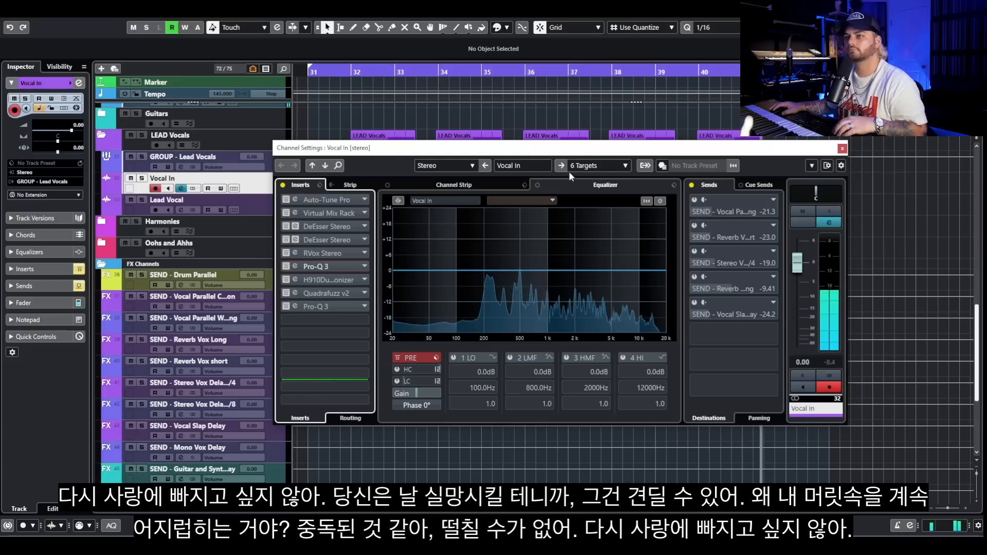
click(283, 186)
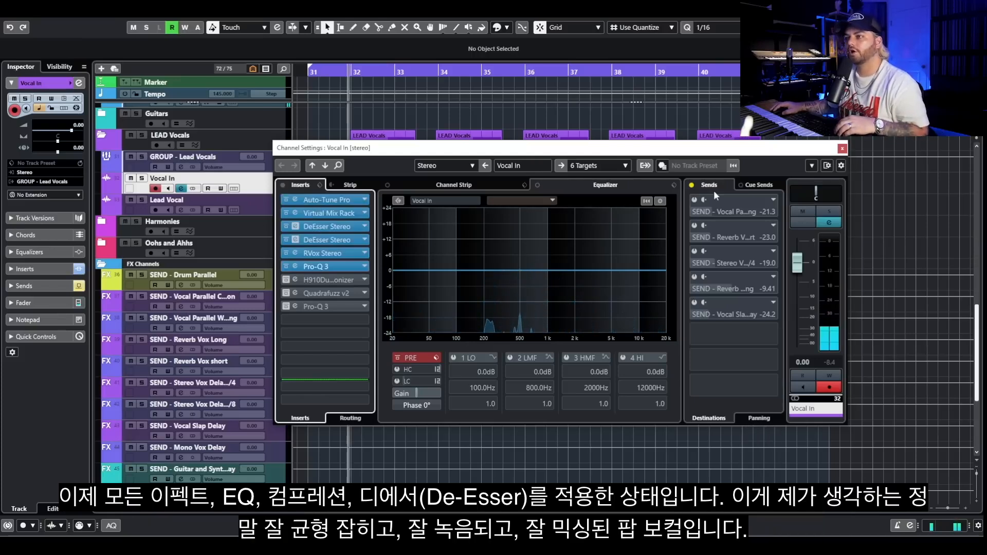
click(692, 185)
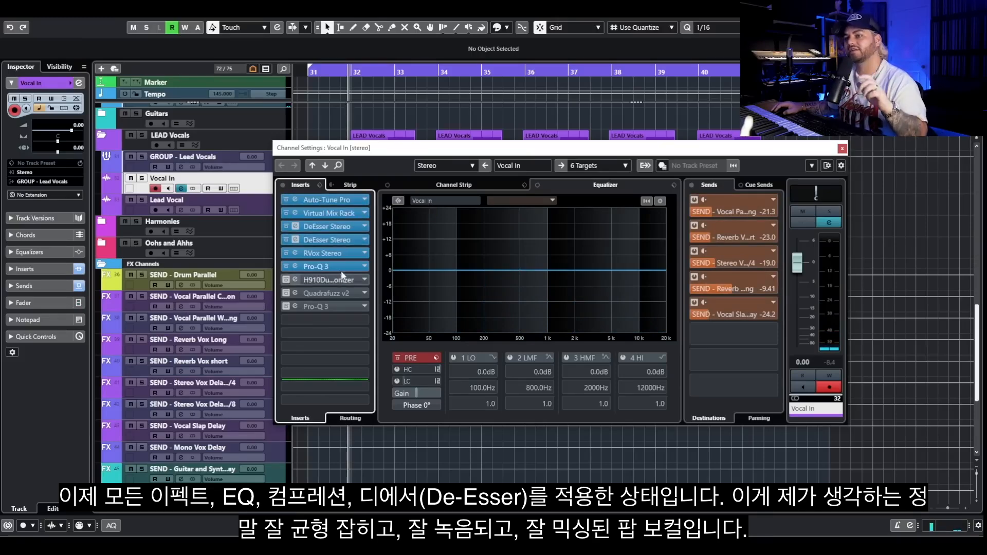
Step: Close the Vocal In channel settings and all plug-in windows and play the vocal with its processing and sends for comparison
click(842, 149)
click(684, 207)
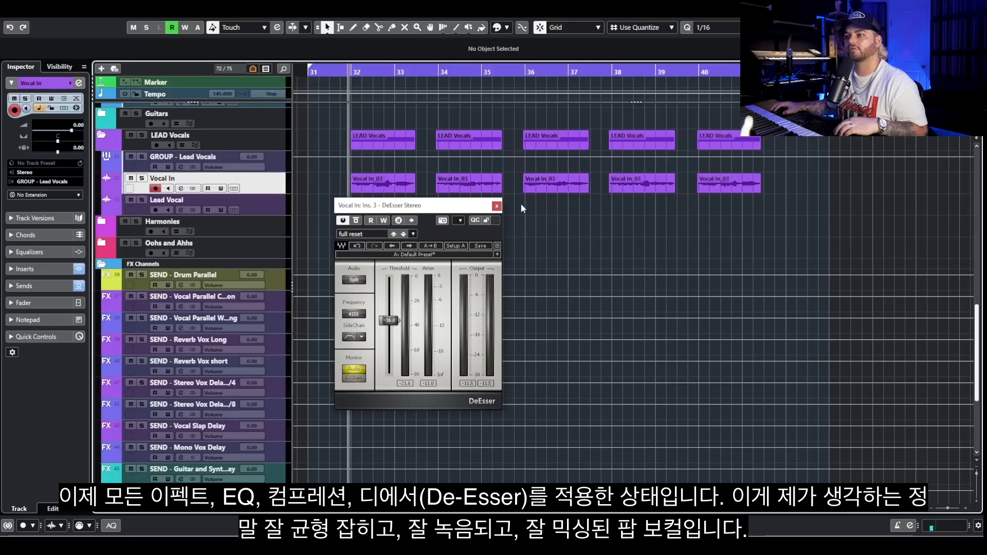
click(496, 206)
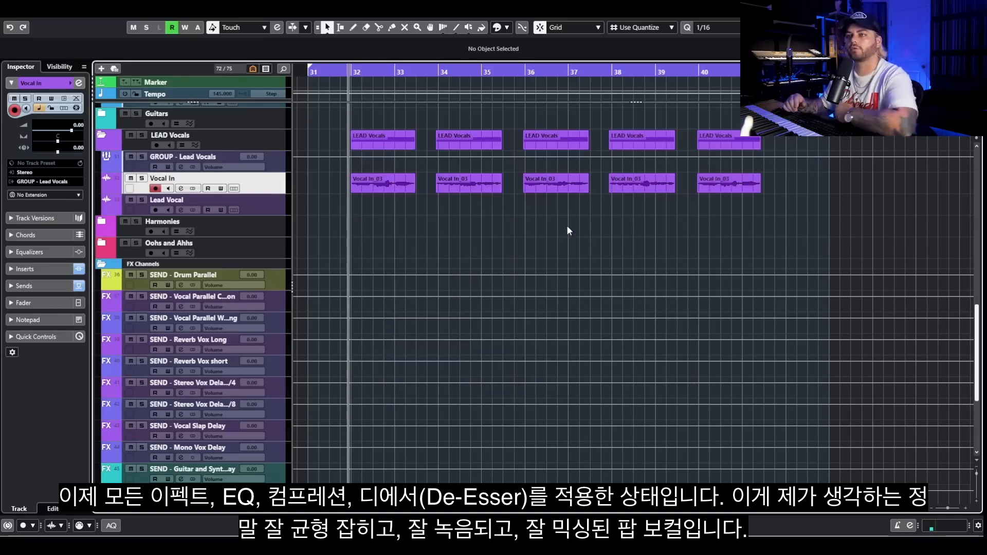
key(space)
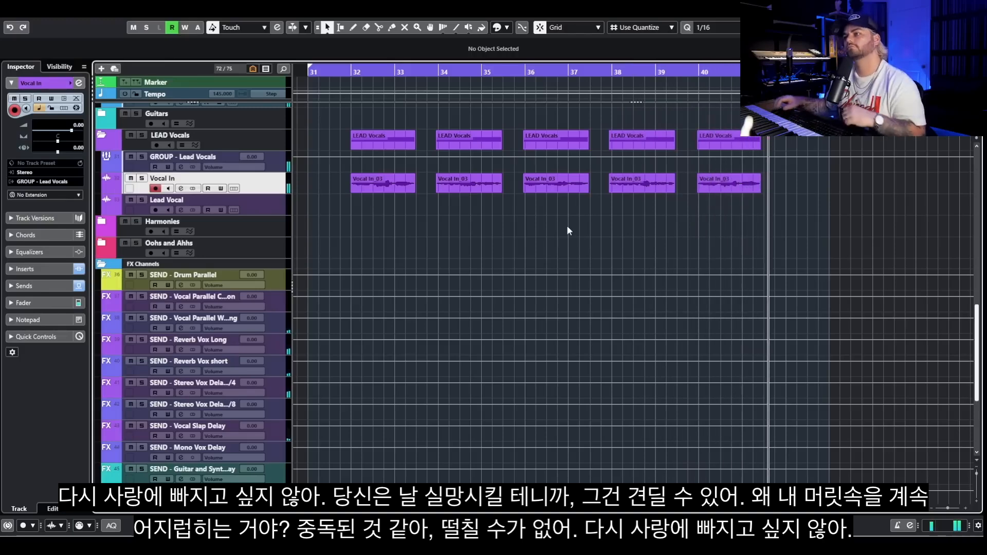
key(space)
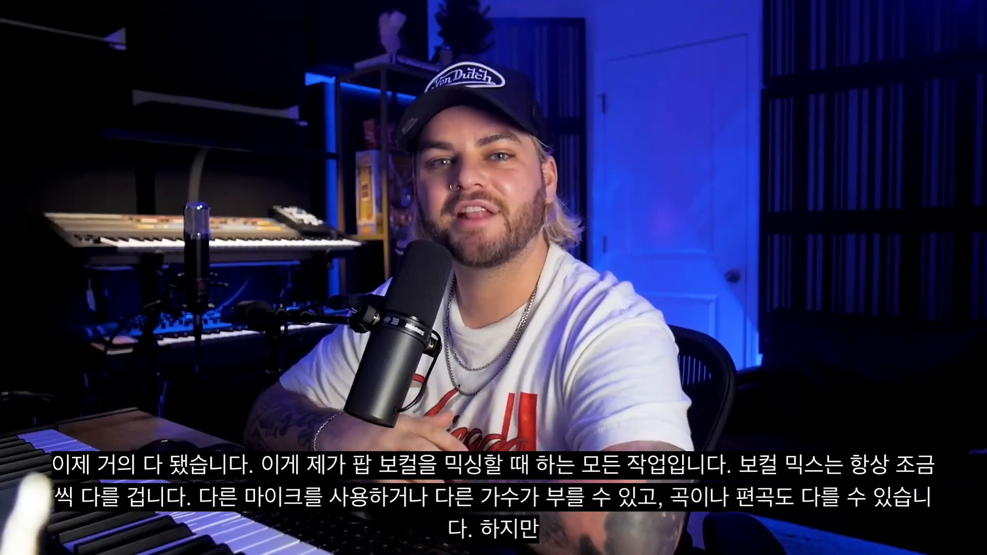